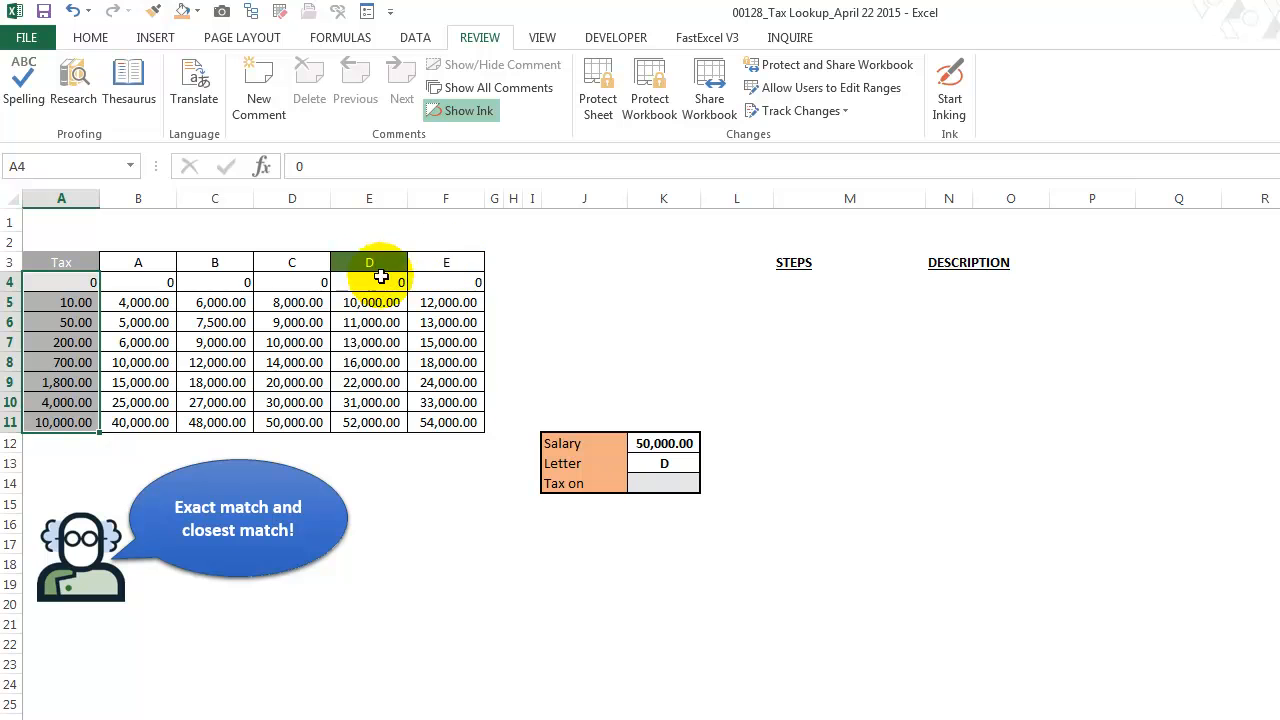
# Step: Switch the Letter in K13 to B and set it back to D
pyautogui.click(645, 460)
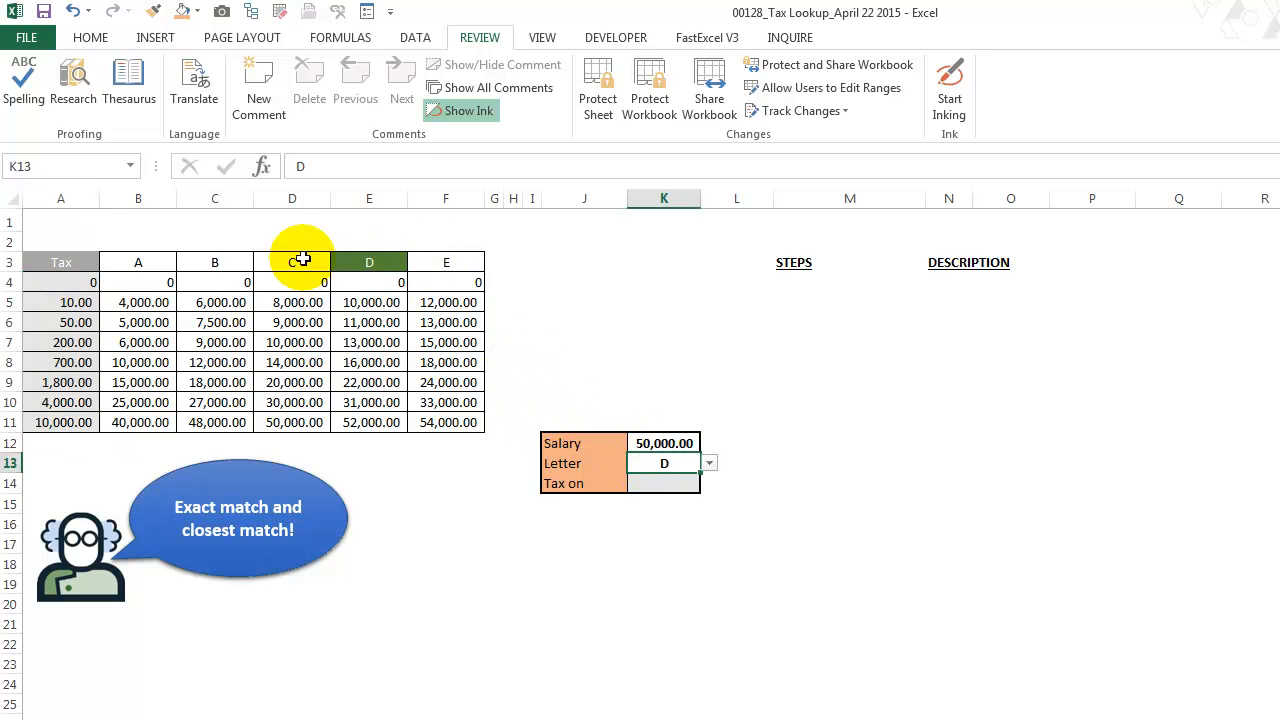
pyautogui.click(708, 463)
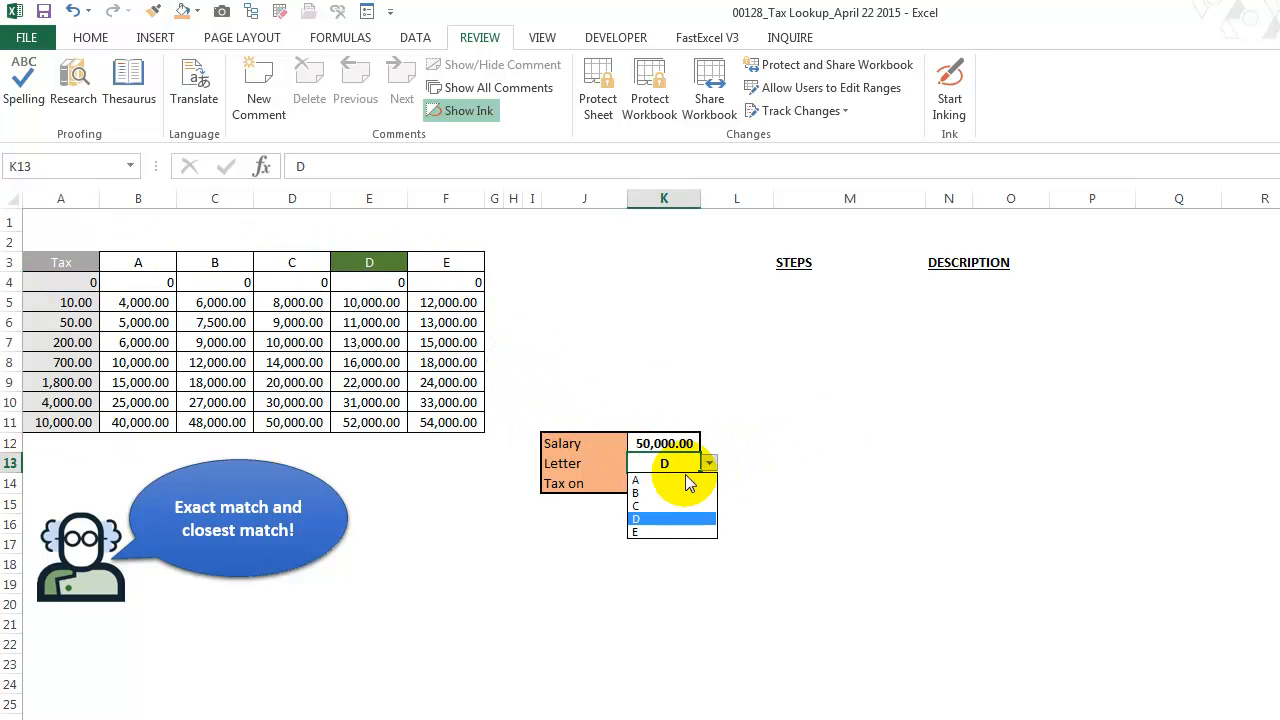
pyautogui.click(650, 493)
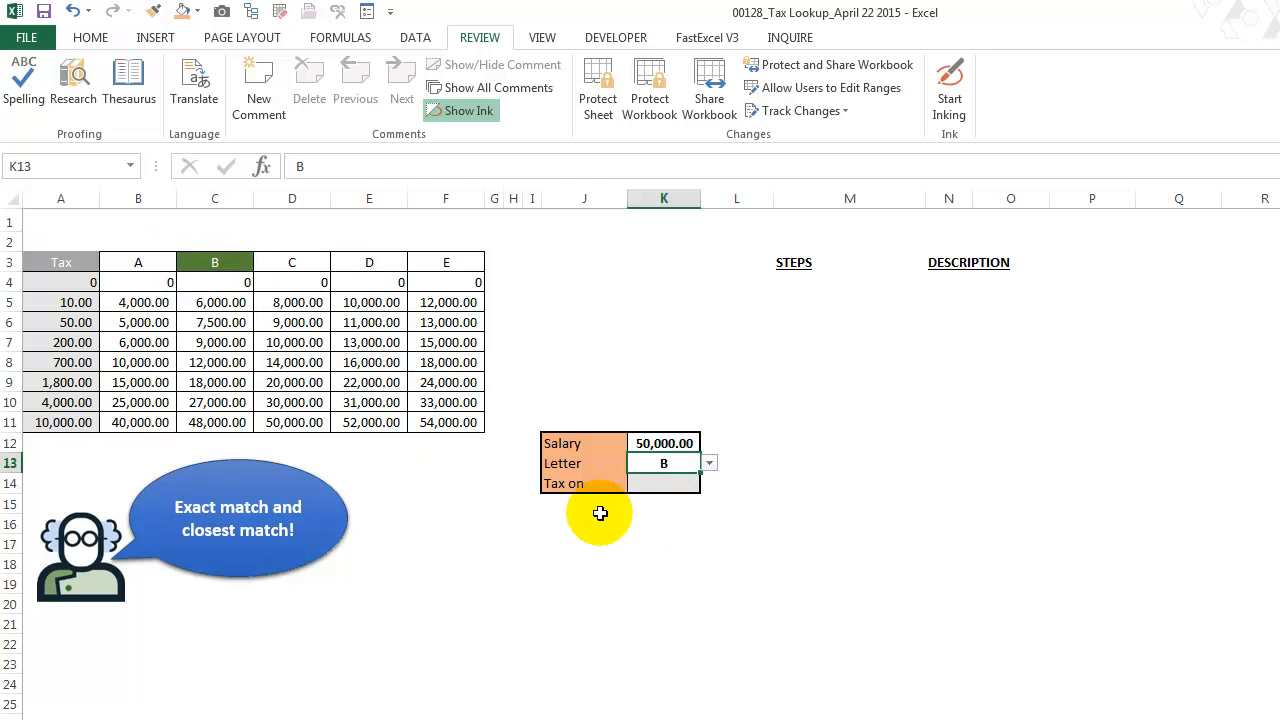
pyautogui.click(708, 463)
pyautogui.click(668, 518)
# Step: Mark up the lookup in black ink, circling the letter, headers A to E, the salary, and column D's values, and linking 31,000 to its tax
pyautogui.click(950, 85)
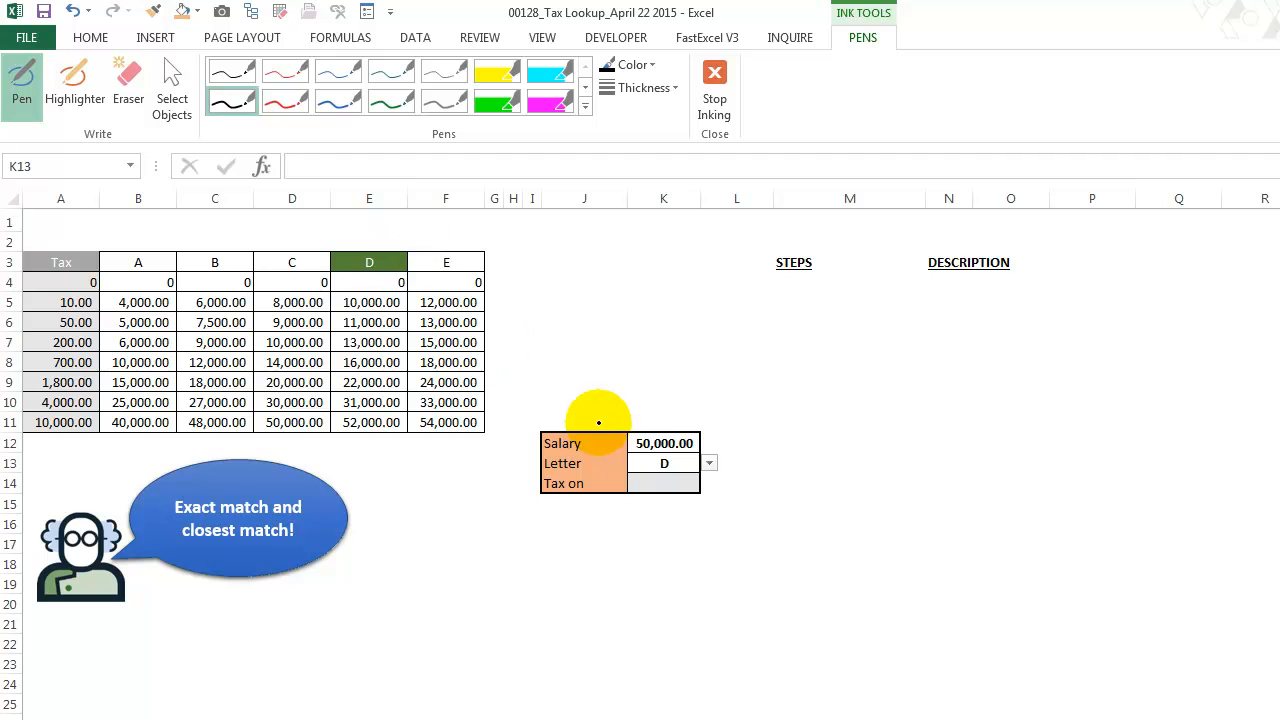
pyautogui.moveTo(656, 449)
pyautogui.mouseDown()
pyautogui.moveTo(650, 465)
pyautogui.moveTo(680, 468)
pyautogui.mouseUp()
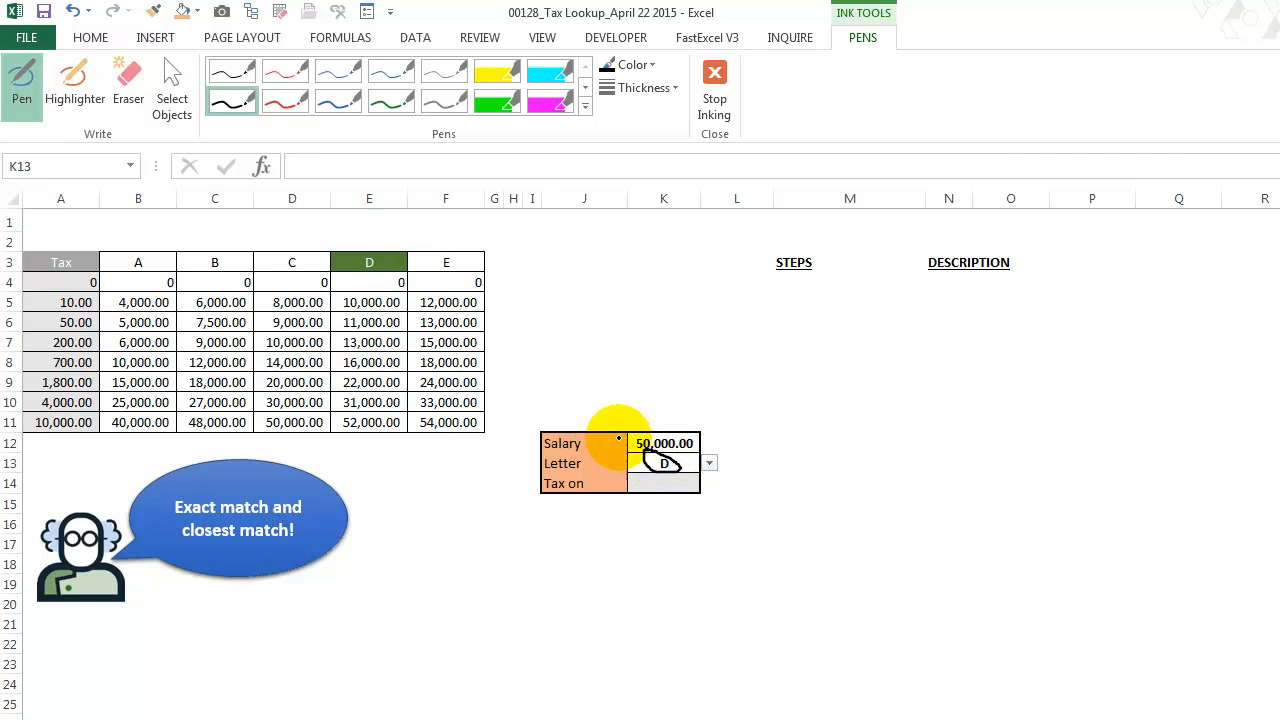
pyautogui.moveTo(125, 248)
pyautogui.mouseDown()
pyautogui.moveTo(424, 252)
pyautogui.moveTo(133, 275)
pyautogui.mouseUp()
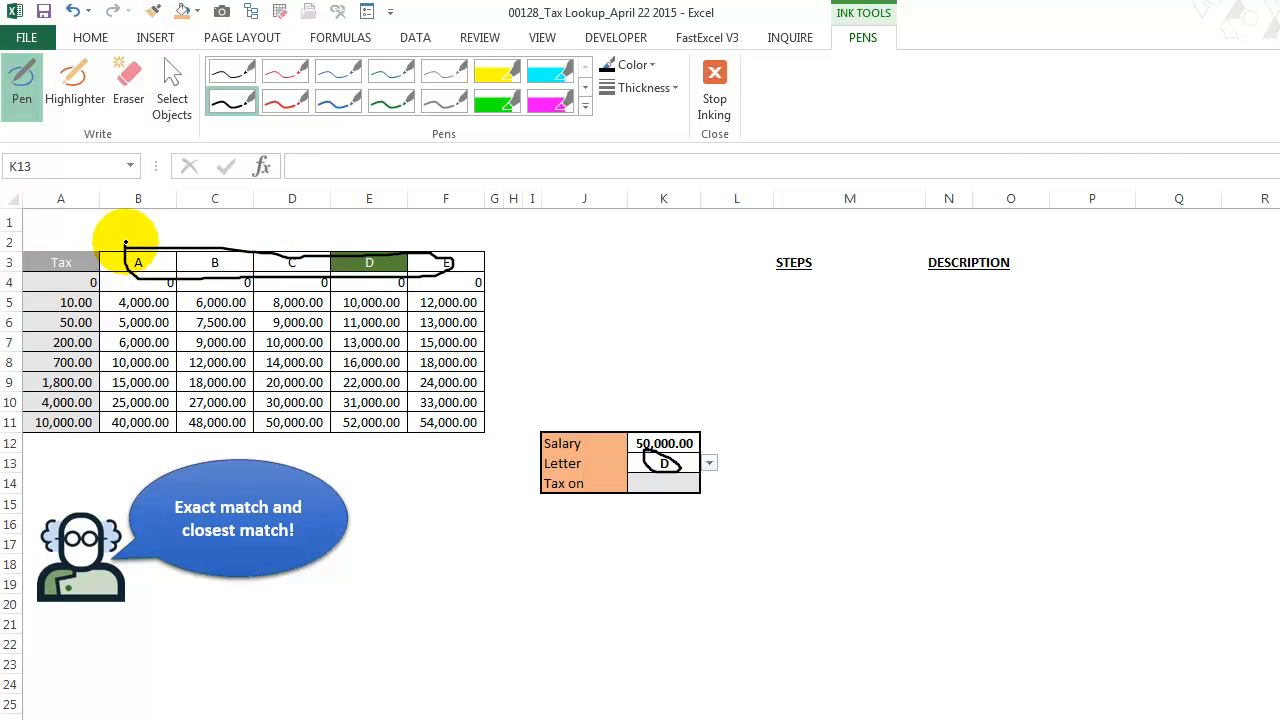
pyautogui.moveTo(659, 426)
pyautogui.mouseDown()
pyautogui.moveTo(622, 452)
pyautogui.moveTo(683, 455)
pyautogui.moveTo(704, 440)
pyautogui.moveTo(653, 425)
pyautogui.mouseUp()
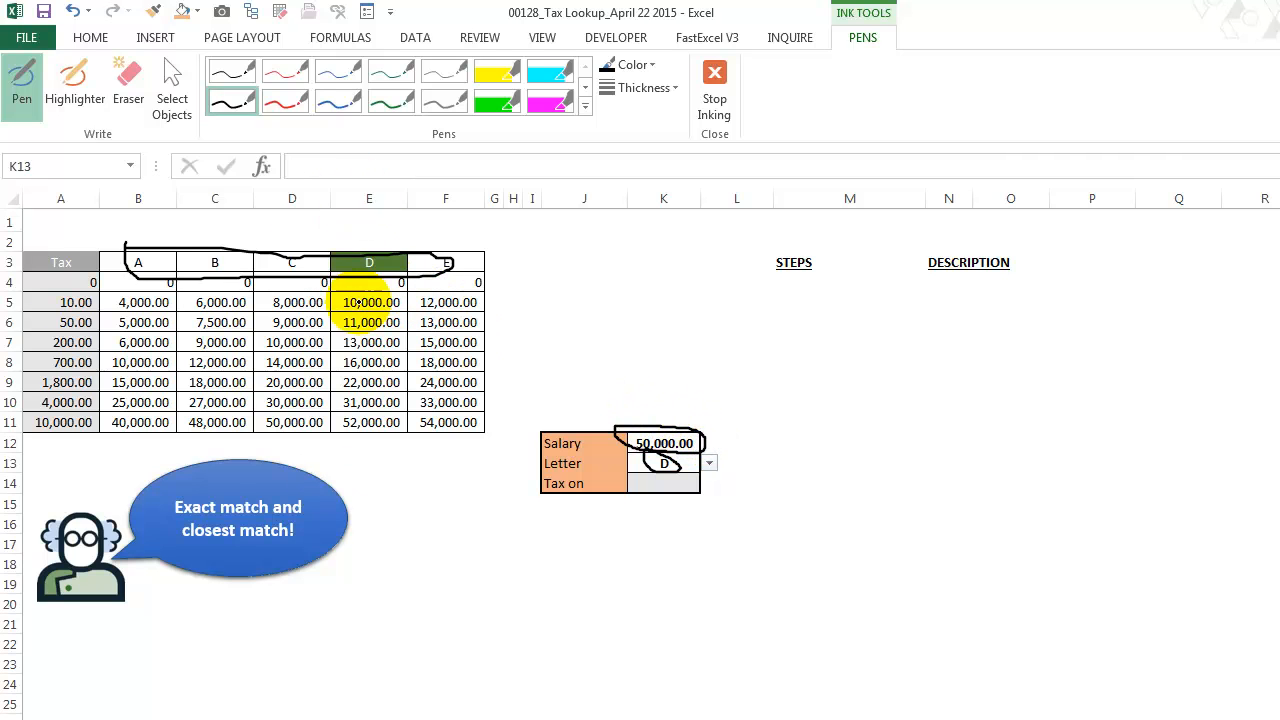
pyautogui.moveTo(384, 277)
pyautogui.mouseDown()
pyautogui.moveTo(340, 310)
pyautogui.moveTo(342, 432)
pyautogui.moveTo(412, 448)
pyautogui.moveTo(418, 283)
pyautogui.mouseUp()
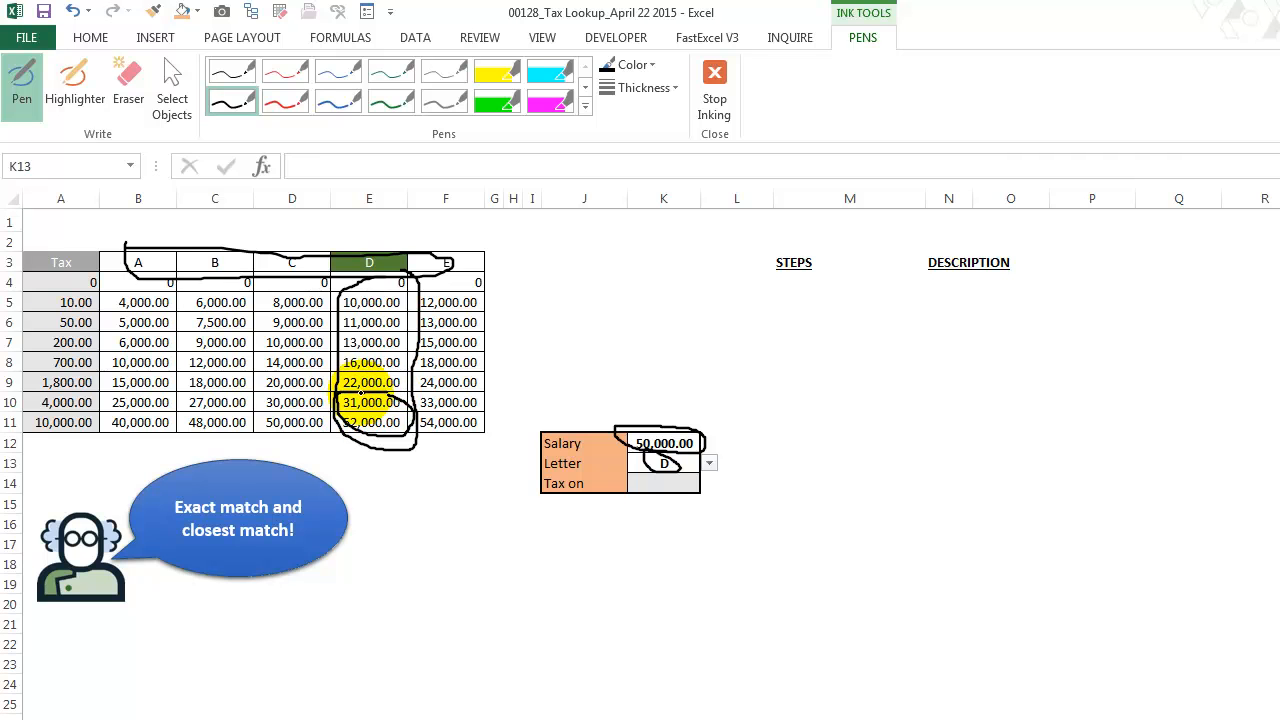
pyautogui.moveTo(343, 410)
pyautogui.mouseDown()
pyautogui.moveTo(407, 396)
pyautogui.moveTo(48, 396)
pyautogui.moveTo(68, 410)
pyautogui.mouseUp()
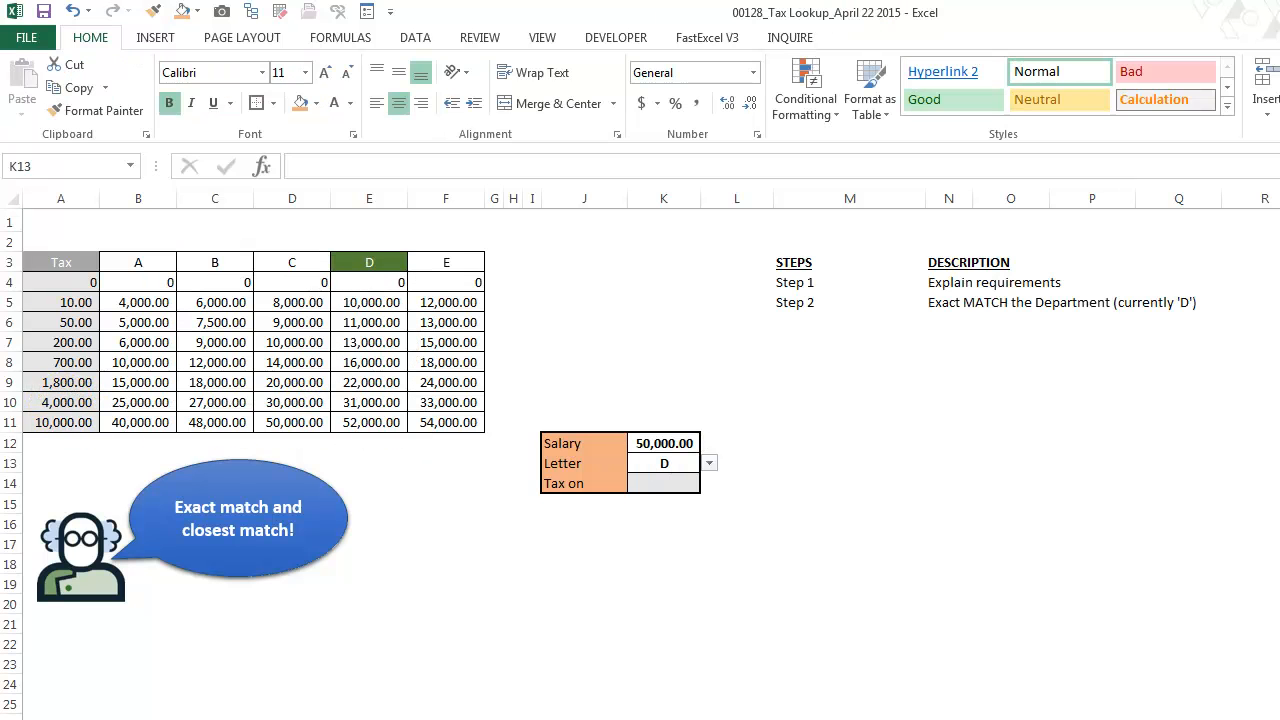
# Step: Write a MATCH formula in K17 that looks up K13 in $B$3:$F$3 with match type 0
pyautogui.click(662, 524)
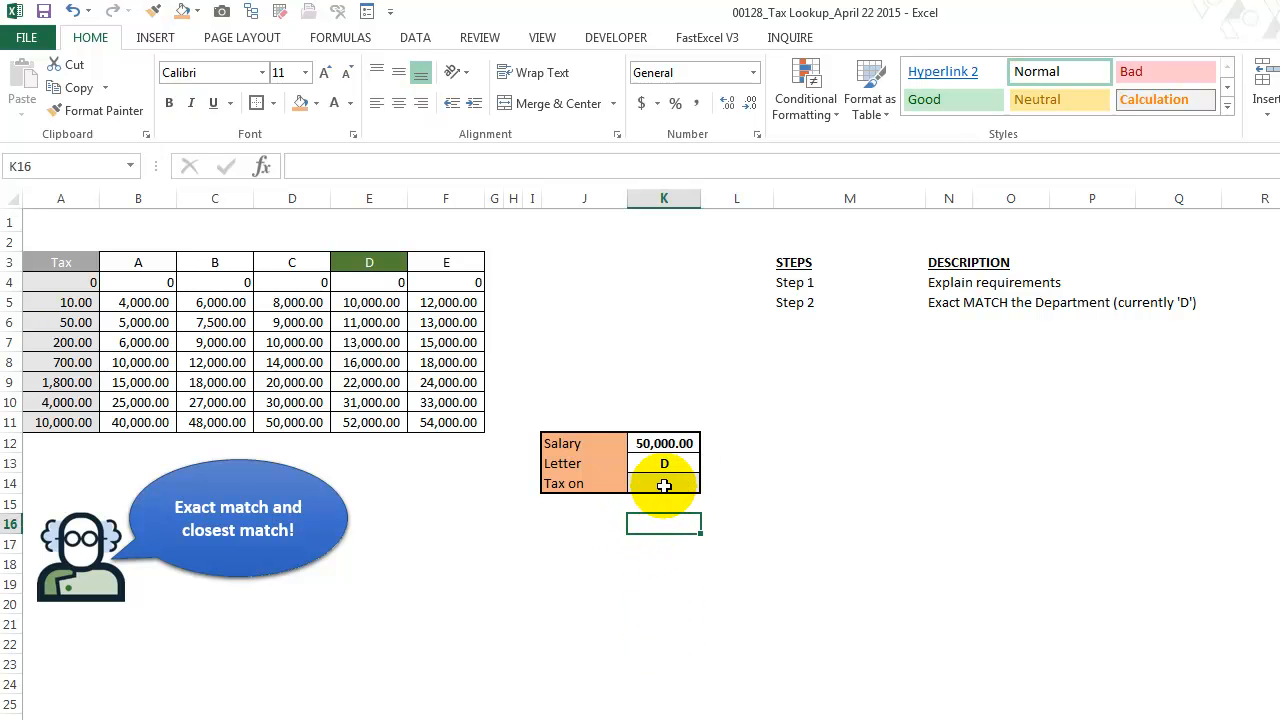
pyautogui.click(663, 485)
pyautogui.click(663, 504)
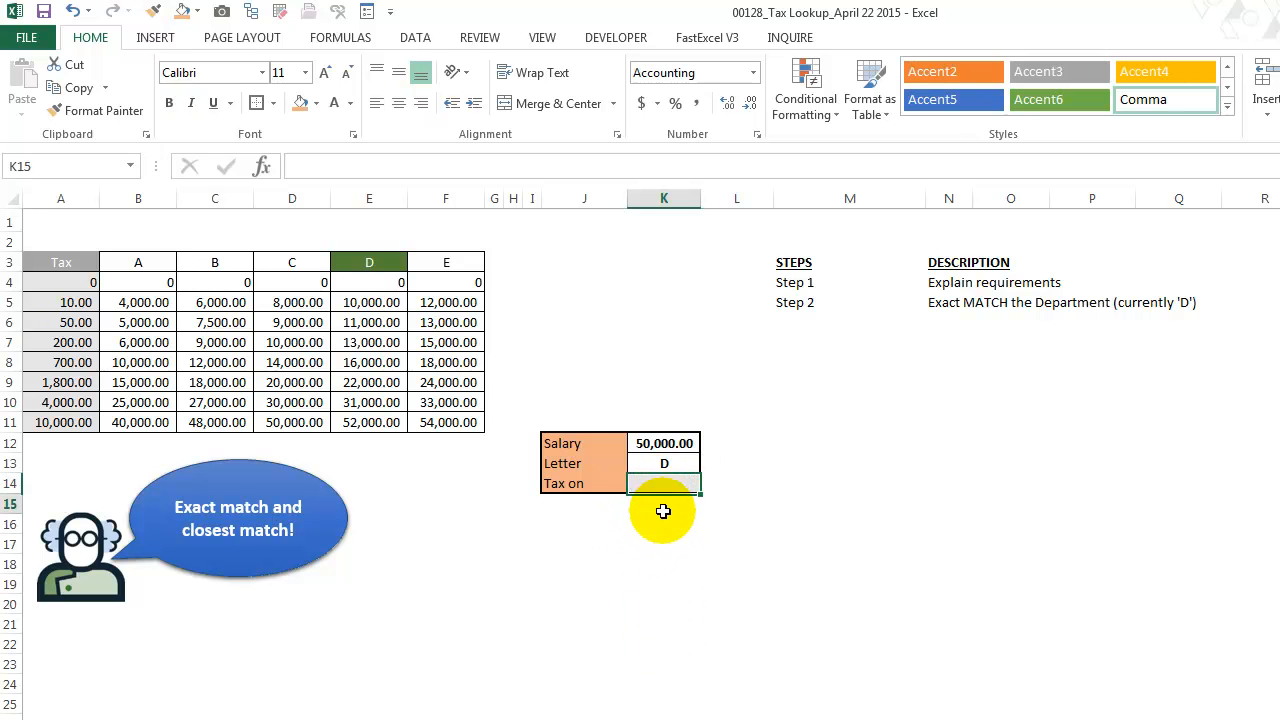
pyautogui.click(664, 543)
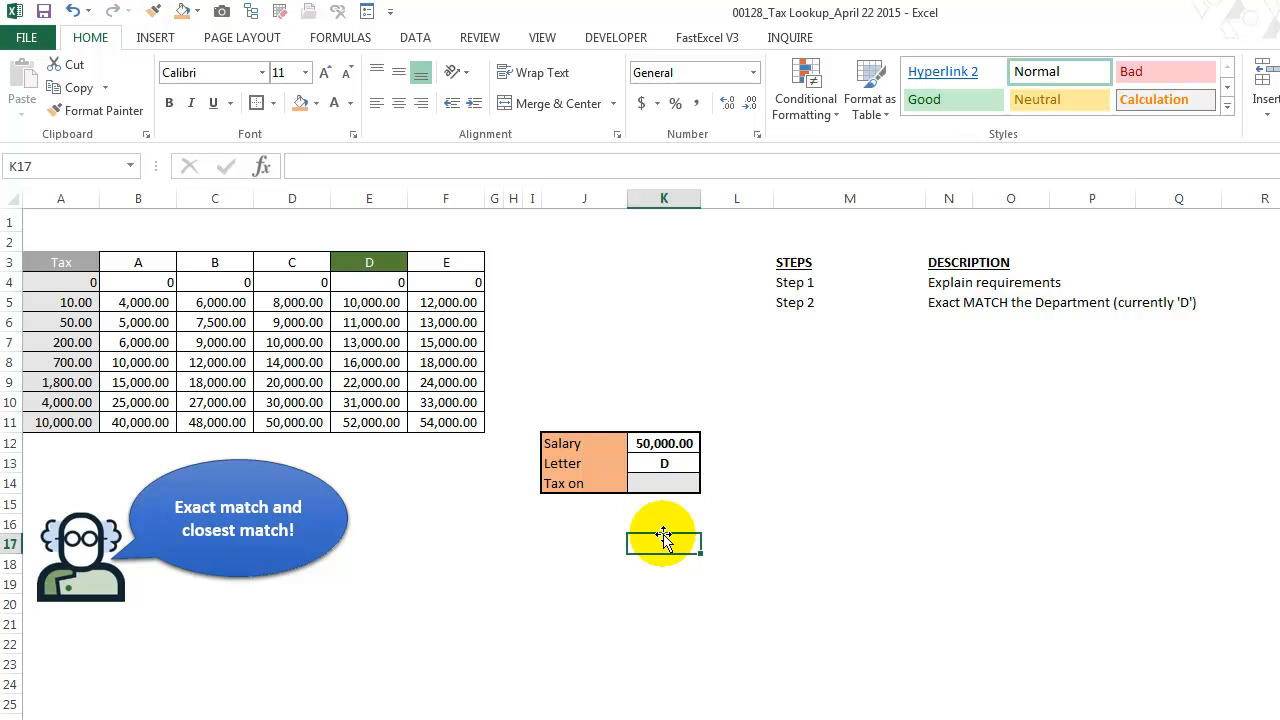
pyautogui.write('=')
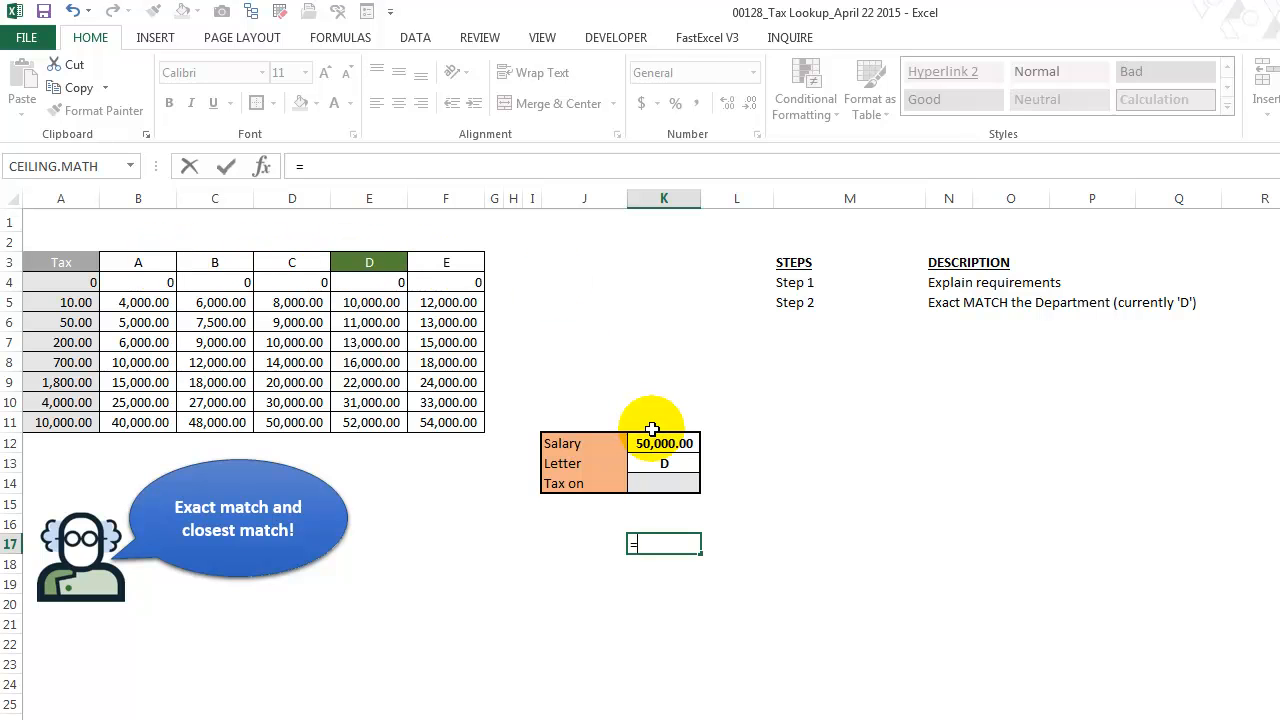
pyautogui.write('match(')
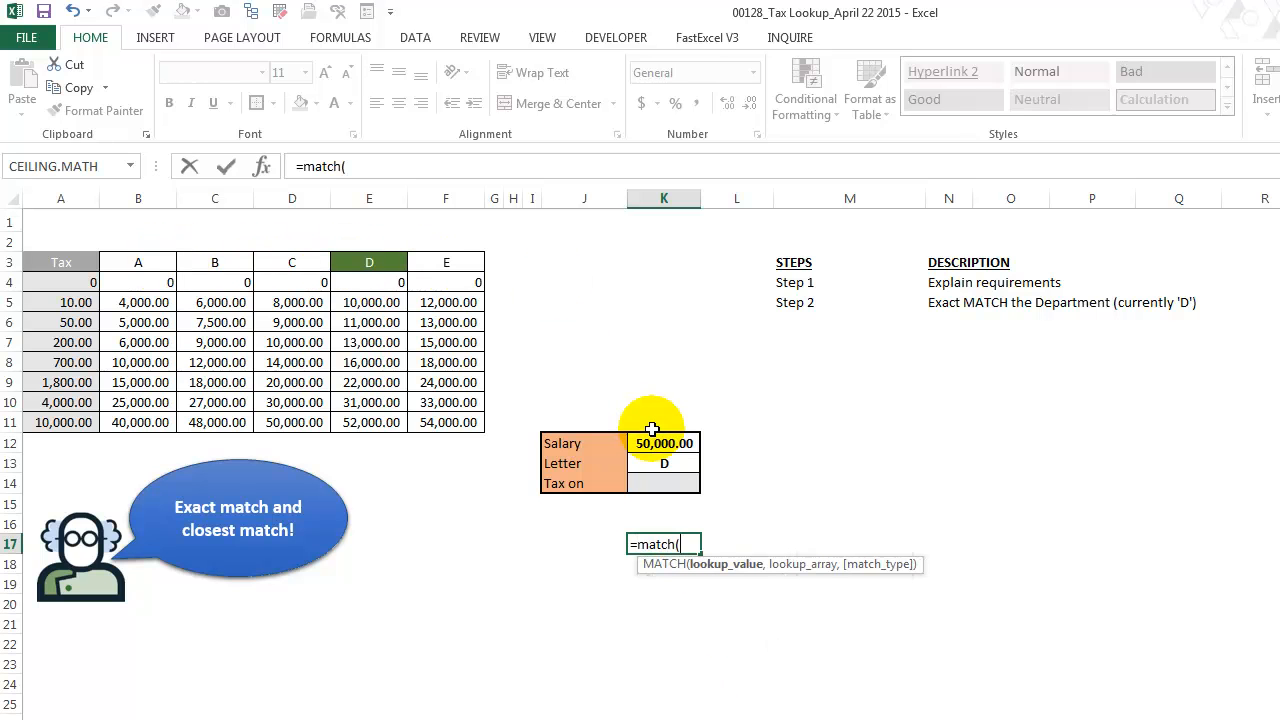
pyautogui.click(668, 463)
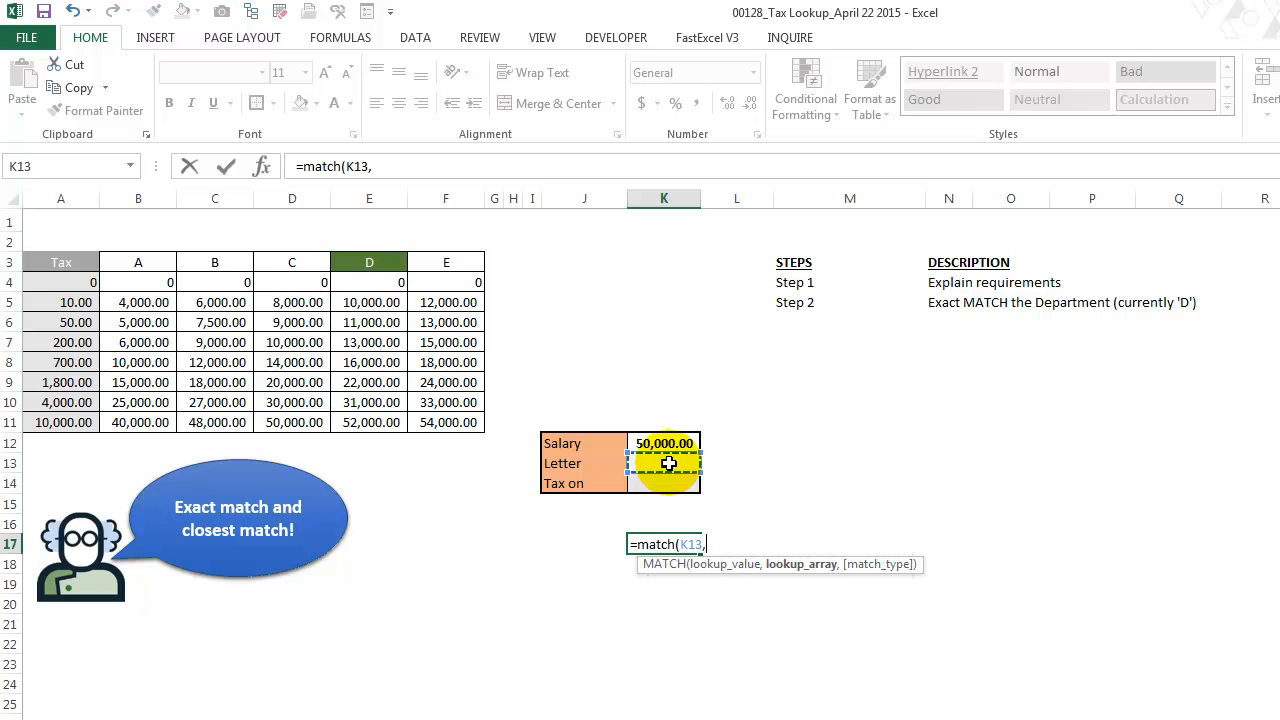
pyautogui.moveTo(443, 262); pyautogui.dragTo(158, 263)
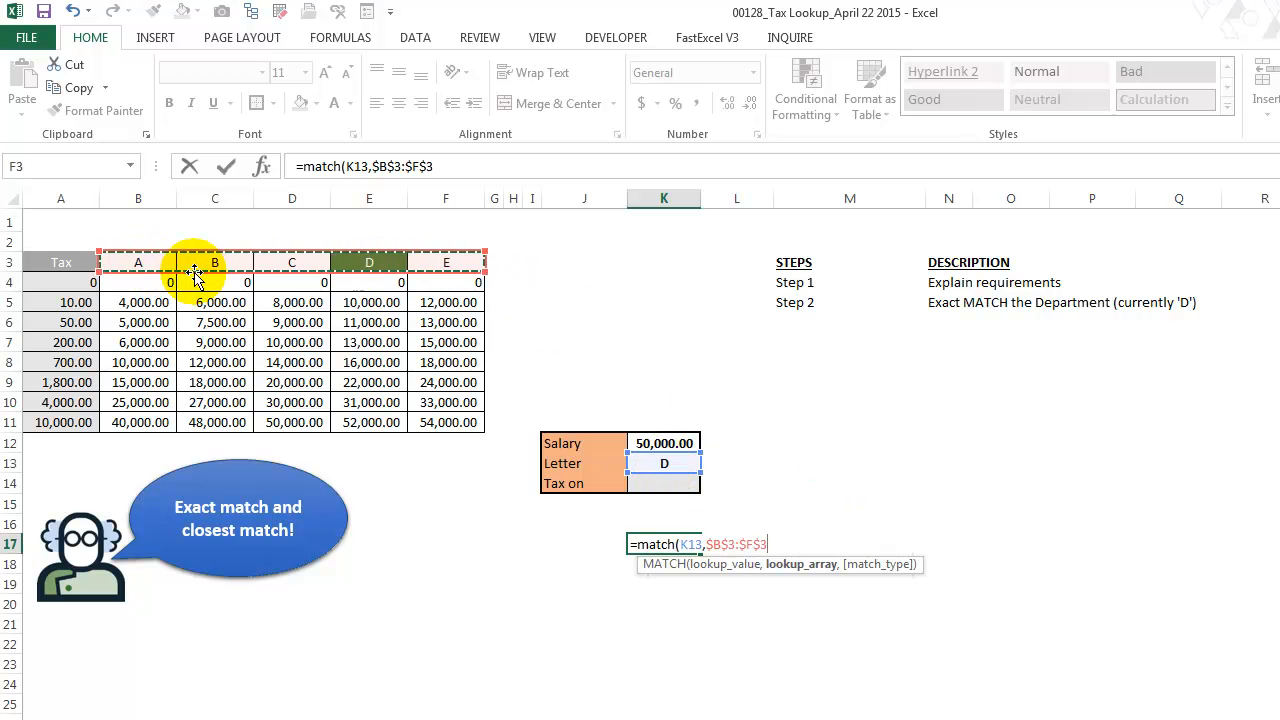
pyautogui.write(',0)')
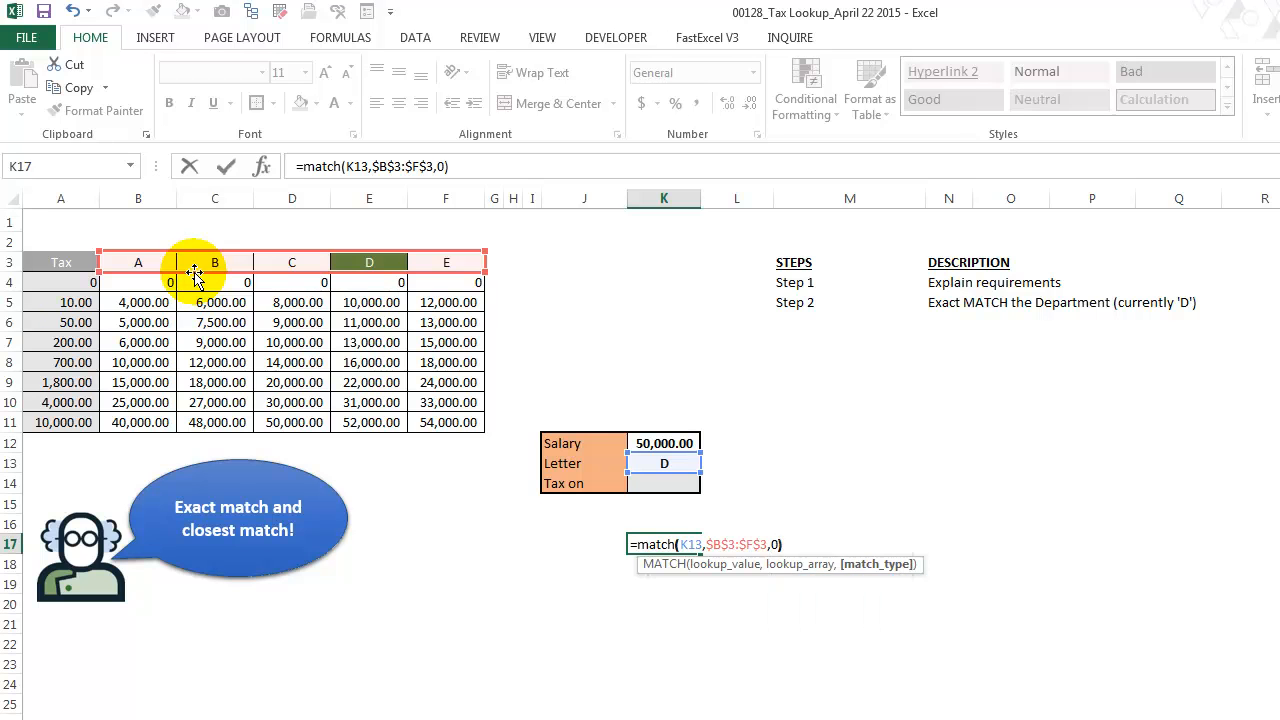
# Step: Replace the match type in the K17 formula with FALSE and enter the formula
pyautogui.press('BackSpace')
pyautogui.press('BackSpace')
pyautogui.write('false')
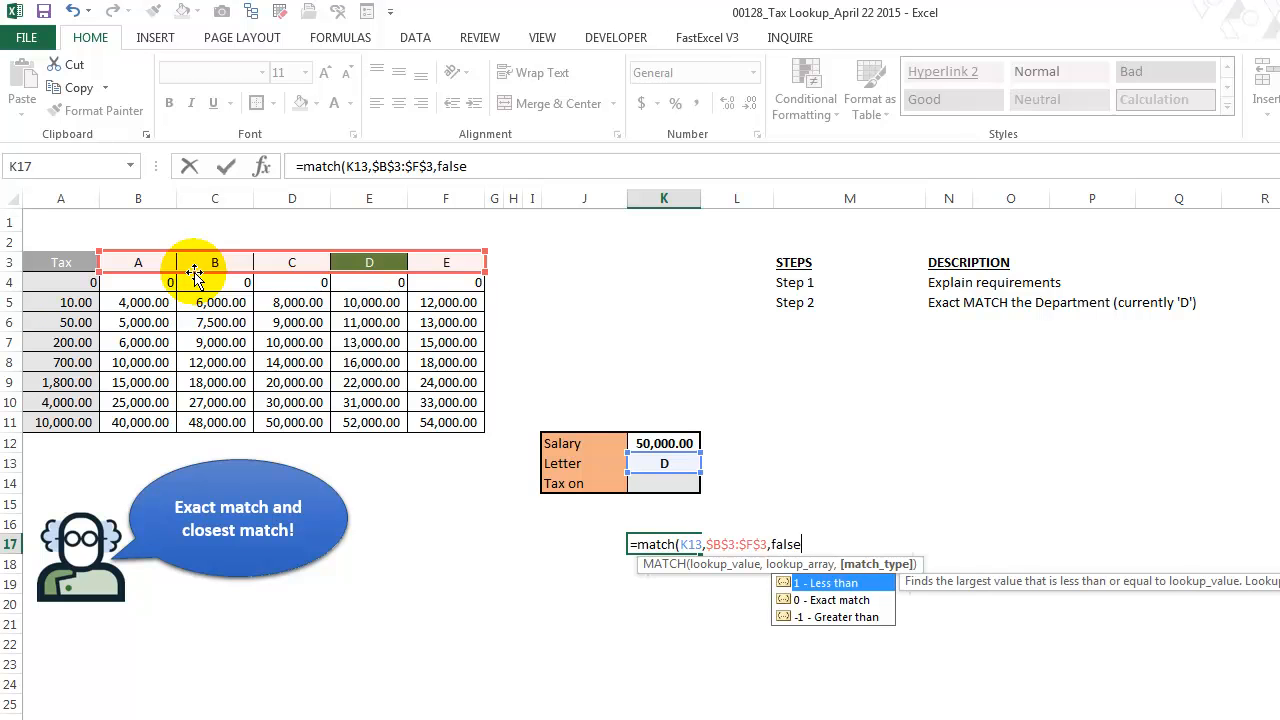
pyautogui.write(')')
pyautogui.press('Return')
pyautogui.press('Up')
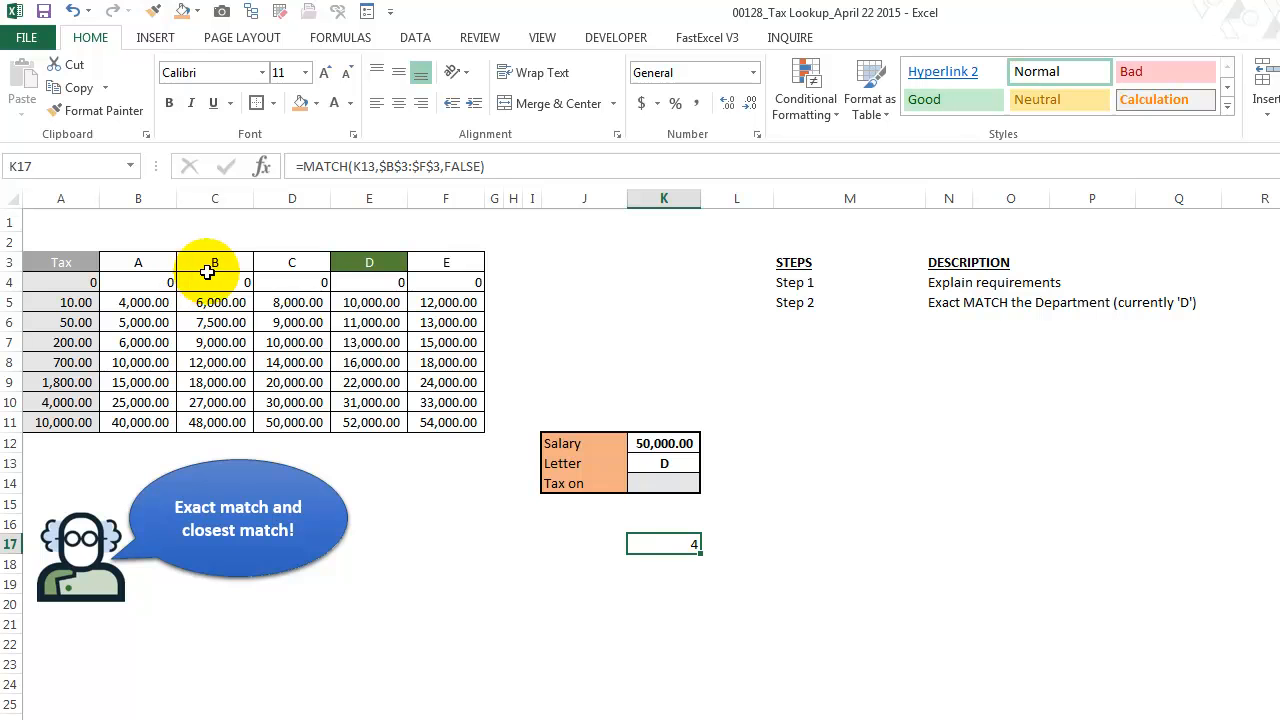
# Step: Count across headers A to D to check the K17 match position, and review the formula's arguments
pyautogui.click(166, 258)
pyautogui.click(202, 260)
pyautogui.click(281, 260)
pyautogui.click(358, 260)
pyautogui.click(667, 532)
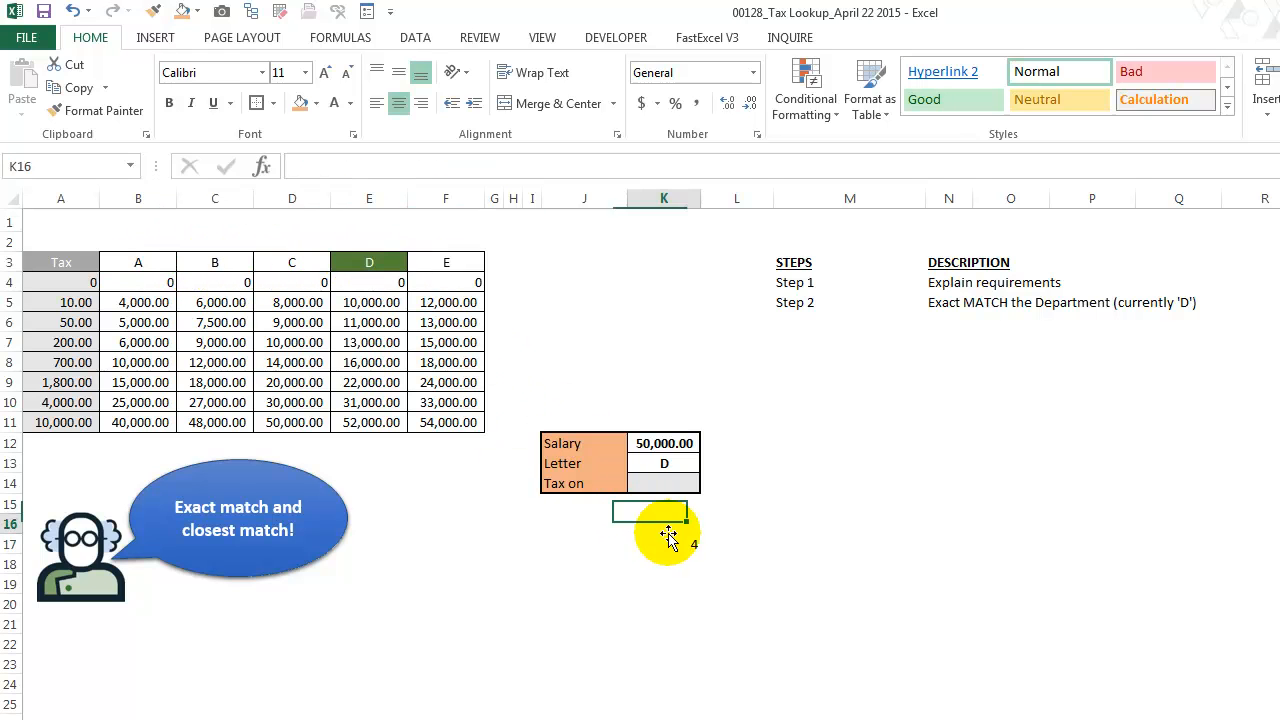
pyautogui.click(673, 543)
pyautogui.click(441, 166)
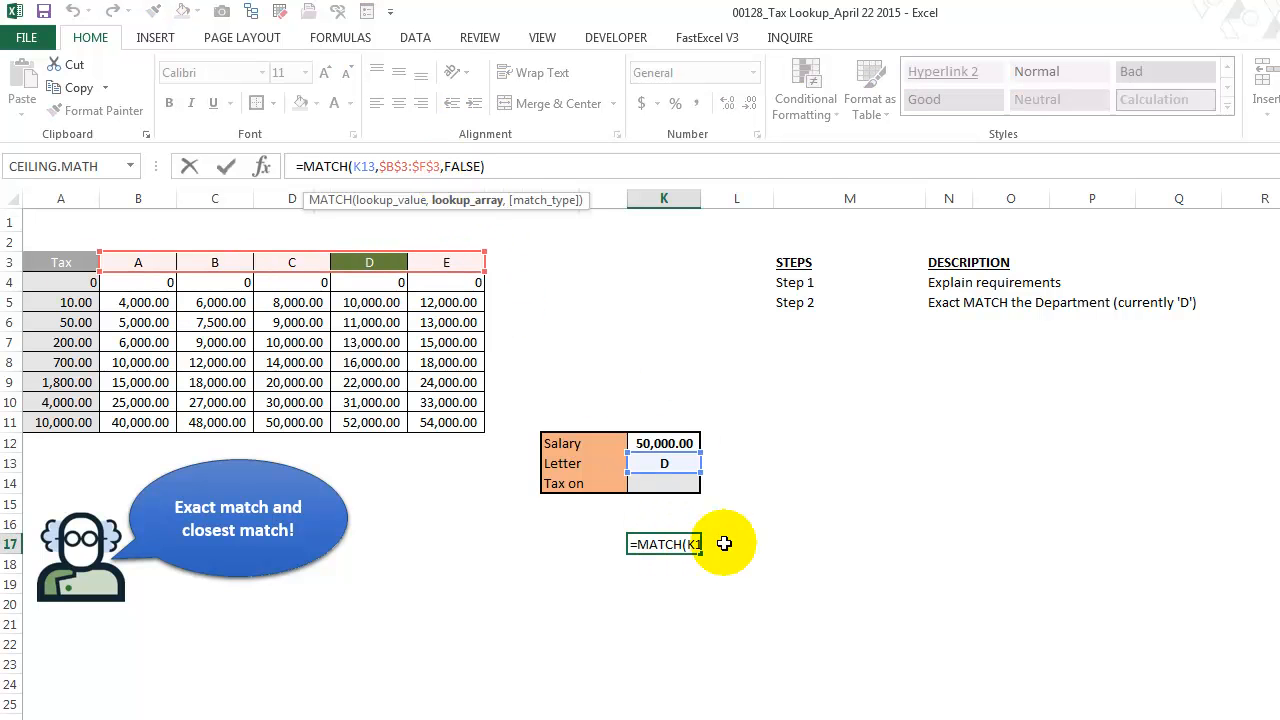
pyautogui.press('Return')
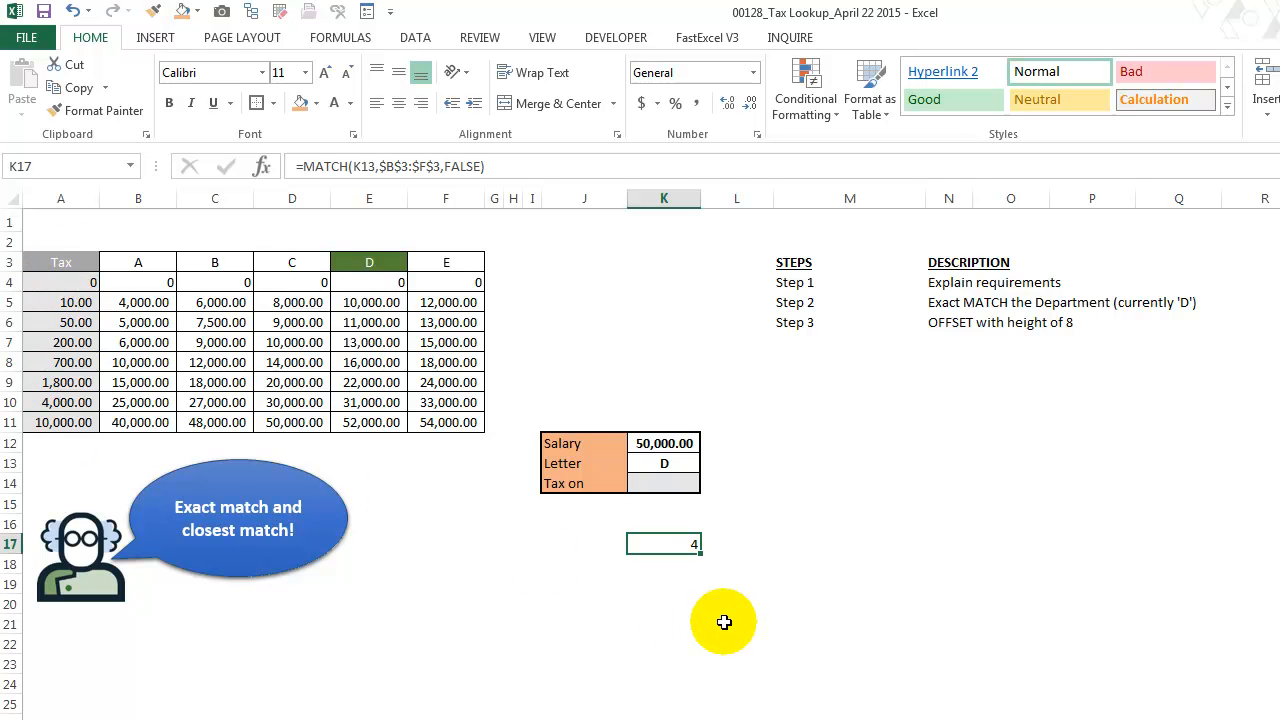
# Step: Enter =OFFSET($A$4,0,$K$17,8,1) in K18 to return the eight-row column for the matched letter
pyautogui.press('Down')
pyautogui.write('=offset(')
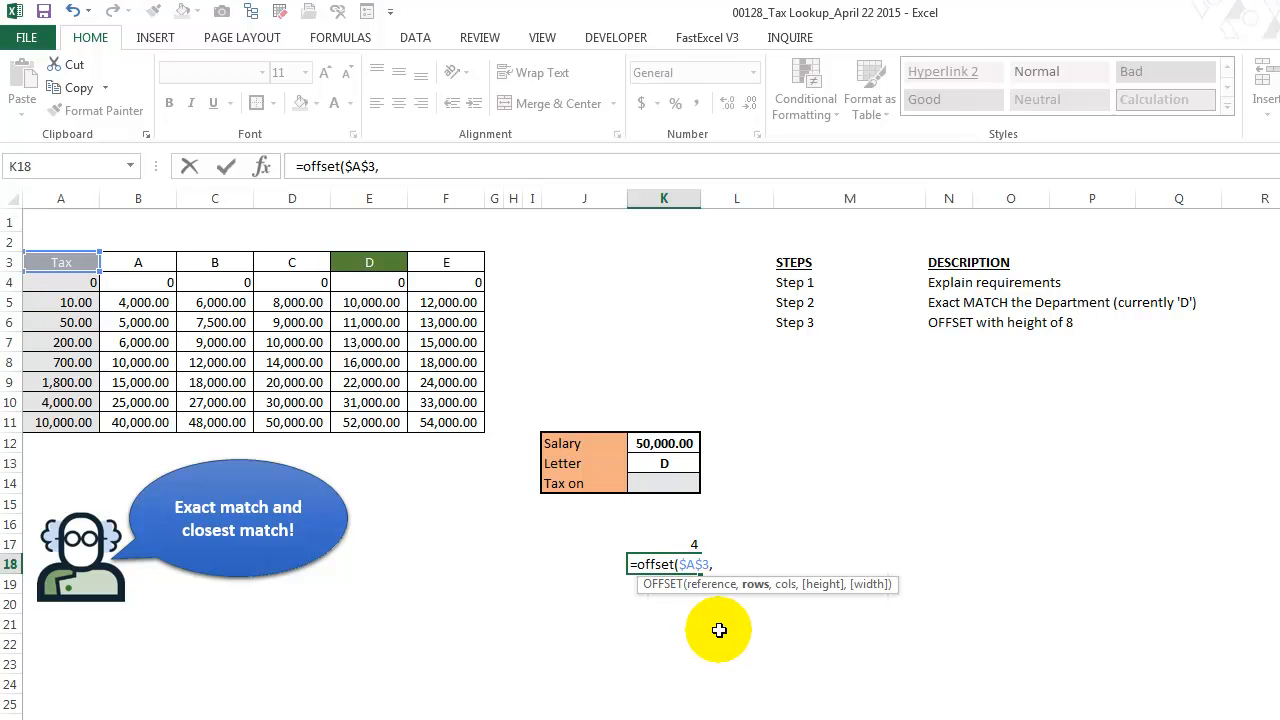
pyautogui.click(369, 166)
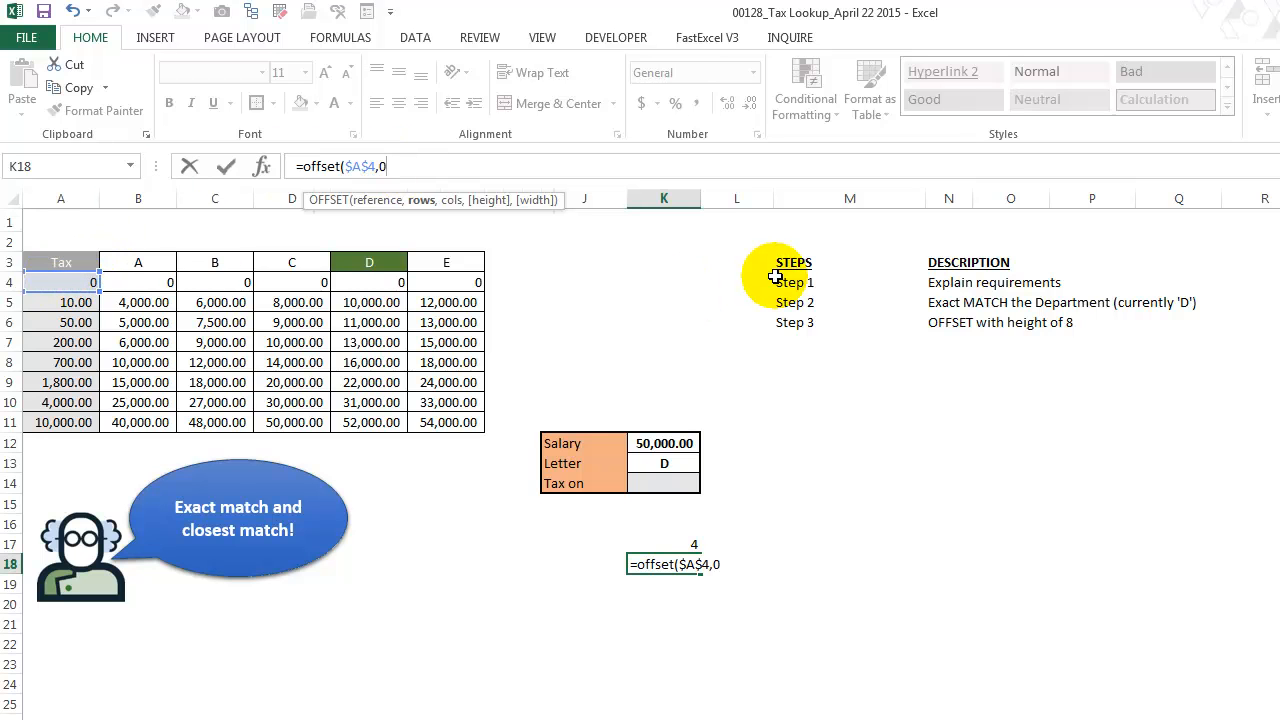
pyautogui.click(684, 543)
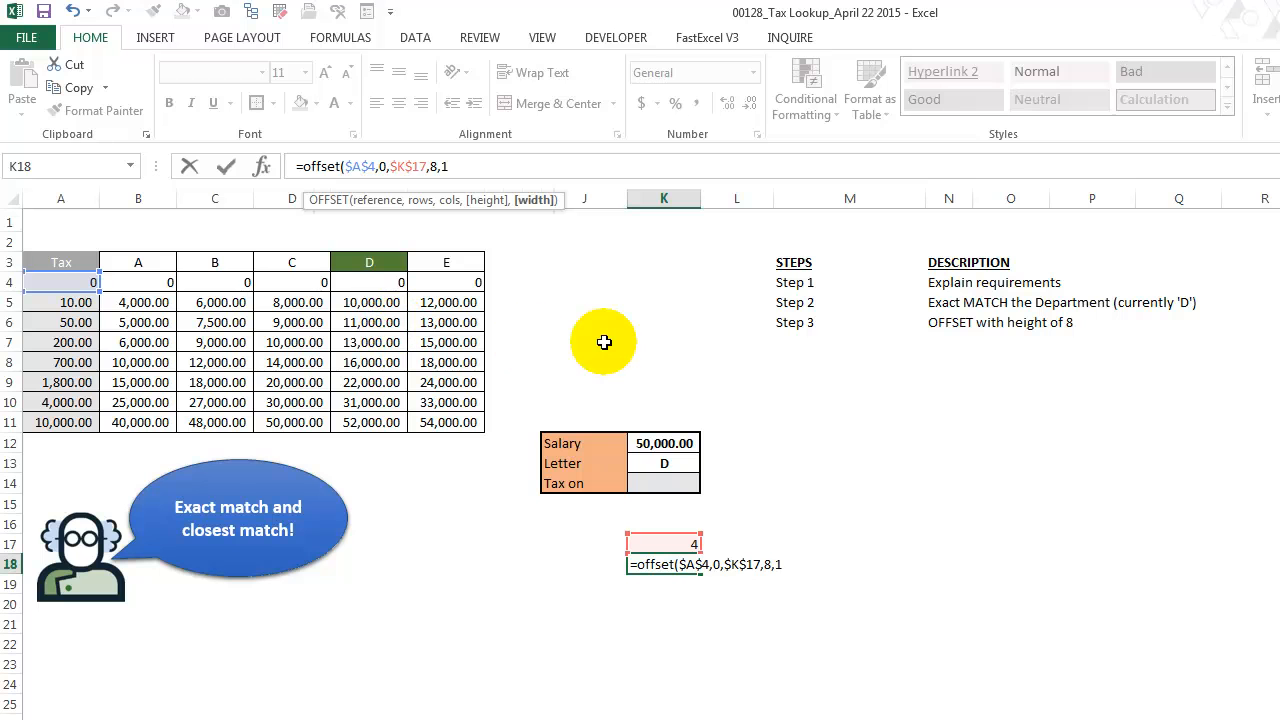
pyautogui.press('Return')
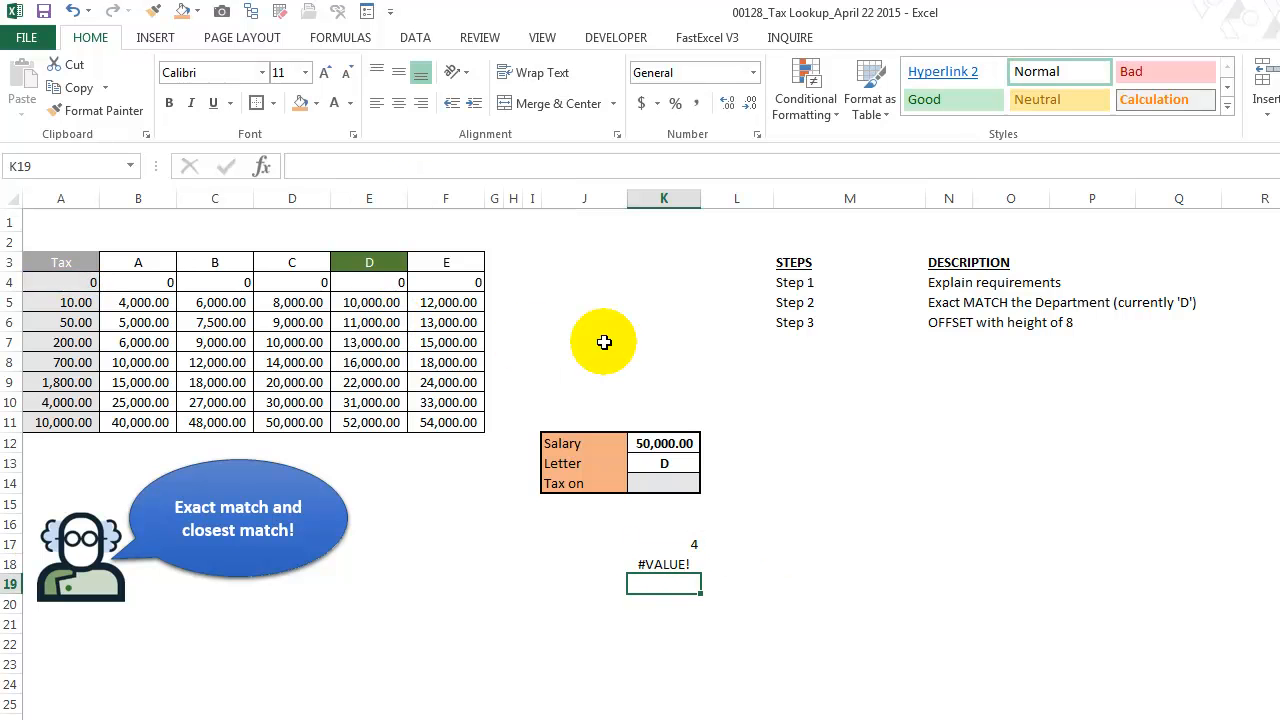
# Step: Copy the exact OFFSET formula text from K18 into K19
pyautogui.press('Up')
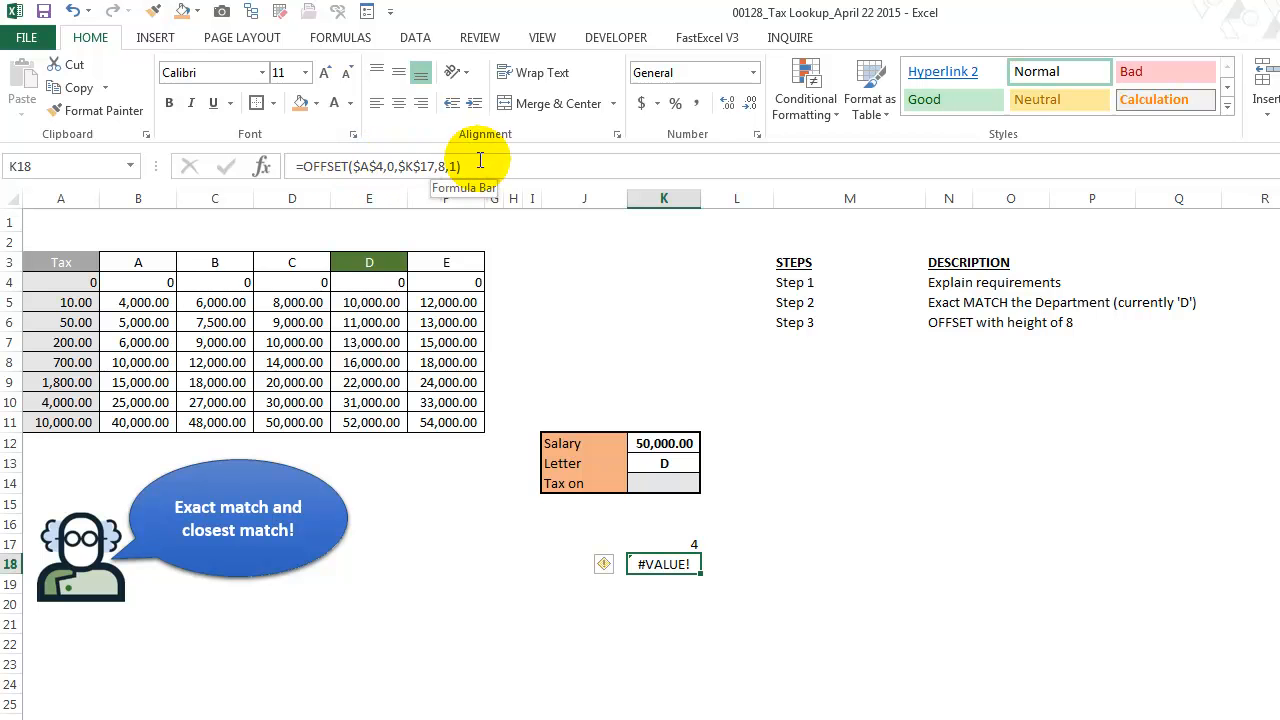
pyautogui.moveTo(501, 161); pyautogui.dragTo(157, 151)
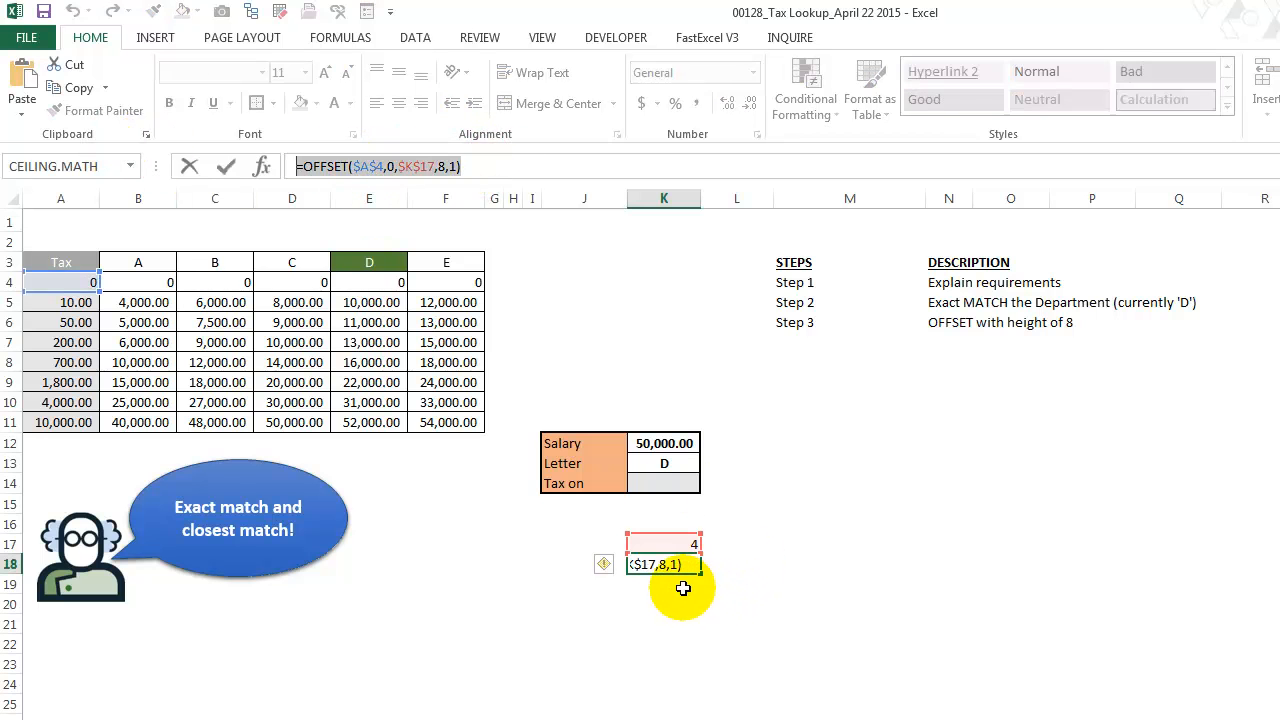
pyautogui.press('Escape')
pyautogui.click(680, 588)
pyautogui.click(452, 163)
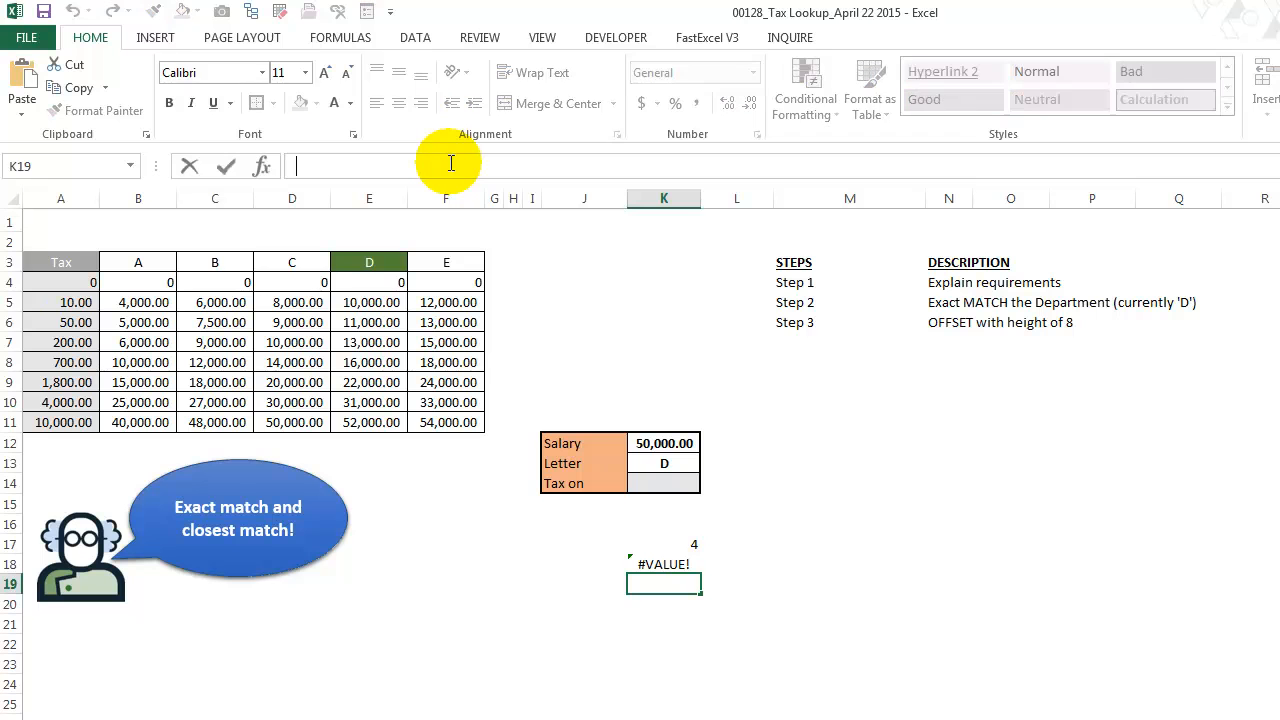
pyautogui.press('Escape')
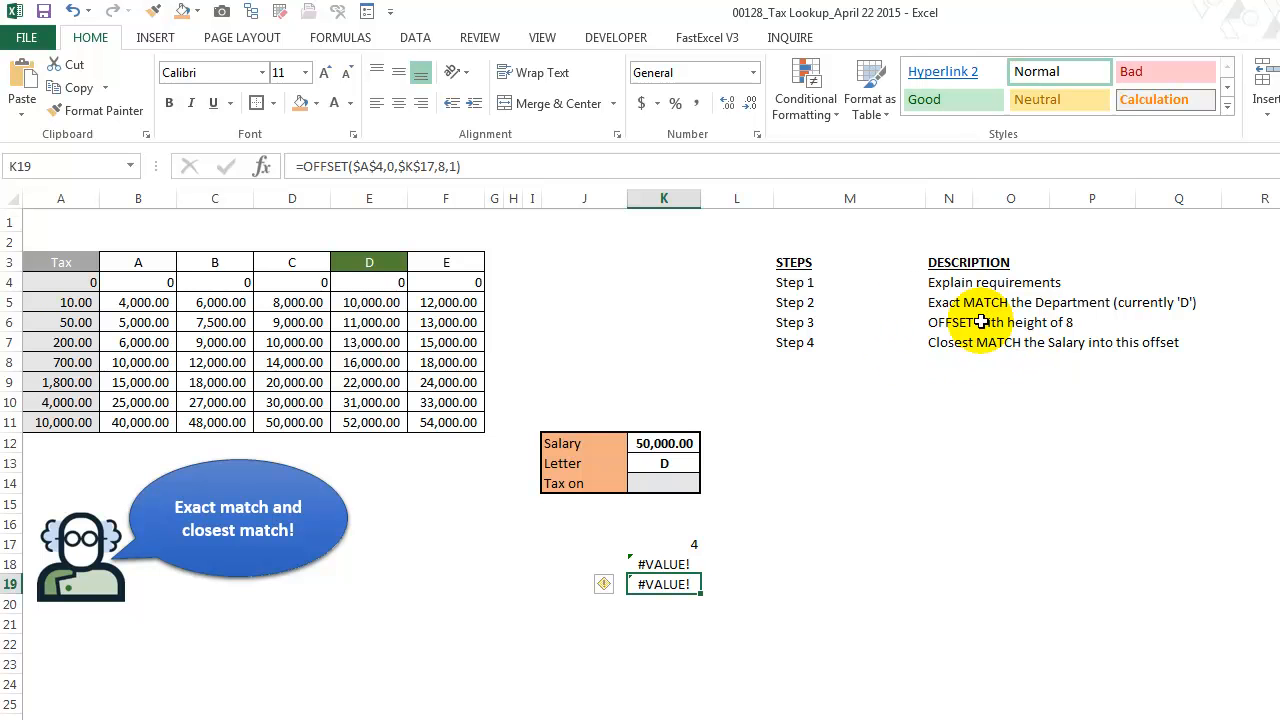
# Step: Review the exact and closest match descriptions against the salary in K12 and the values in E5:E11, and select K19
pyautogui.click(952, 303)
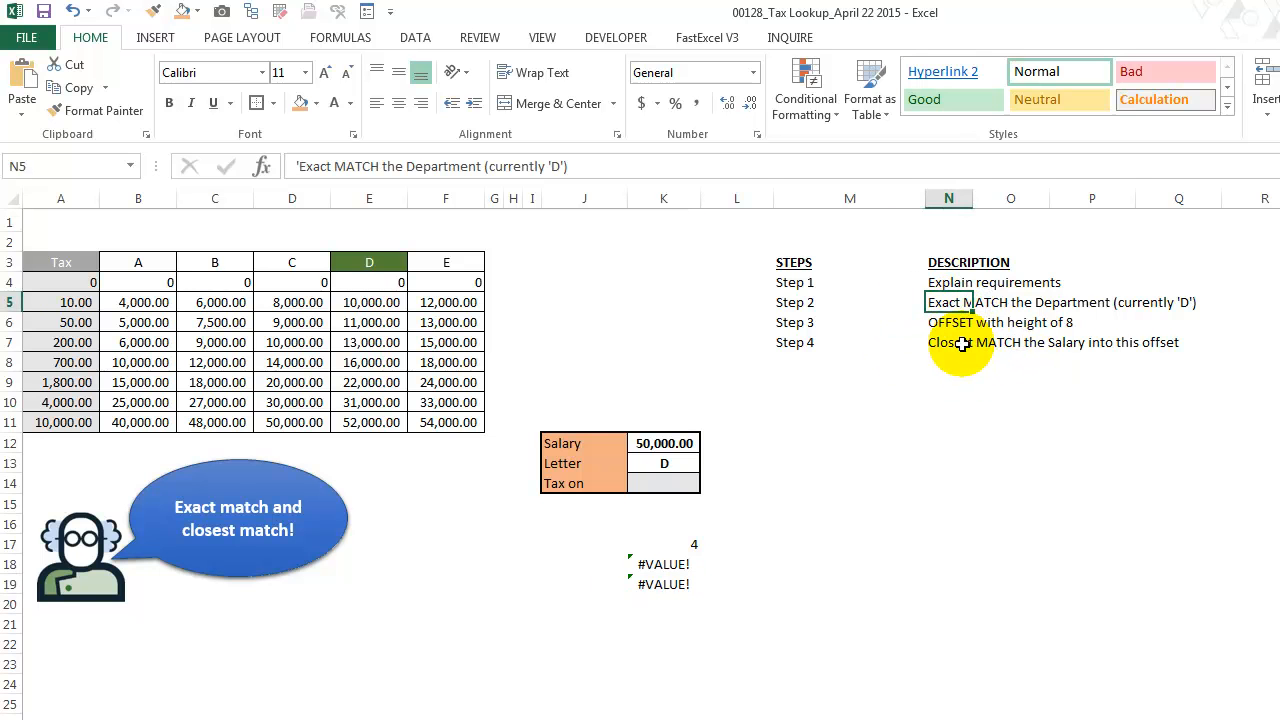
pyautogui.click(961, 343)
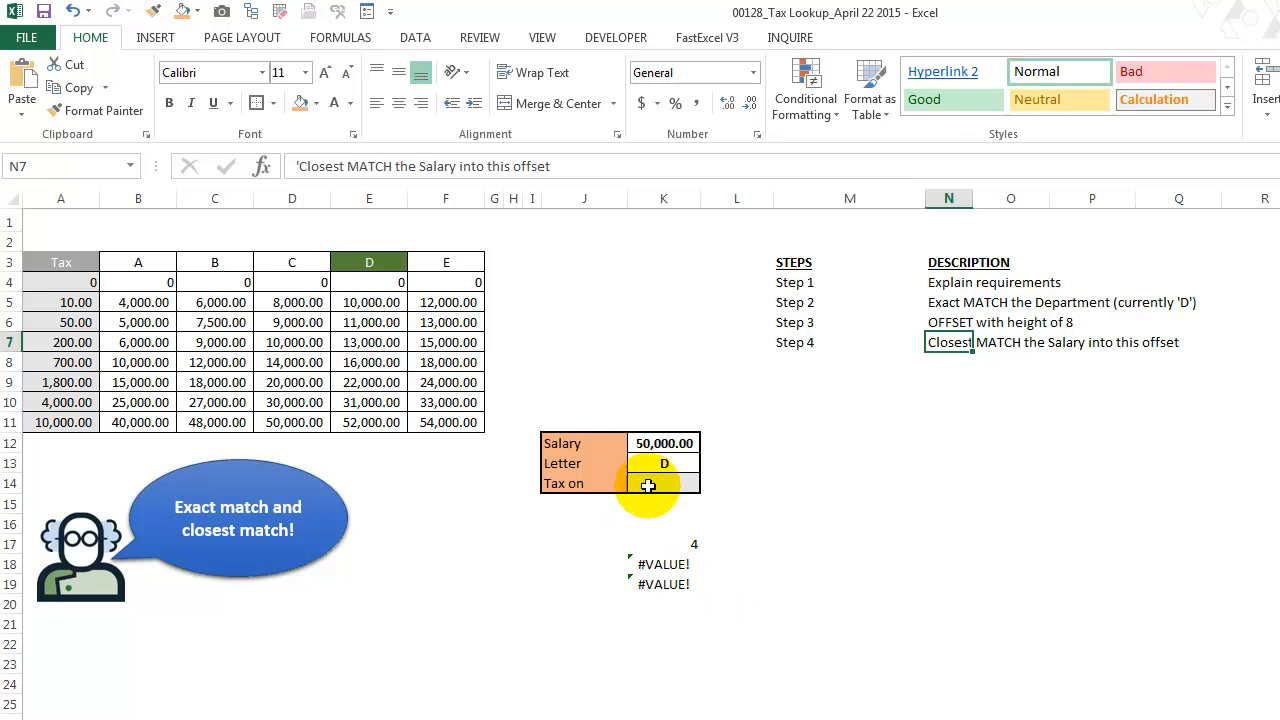
pyautogui.click(655, 441)
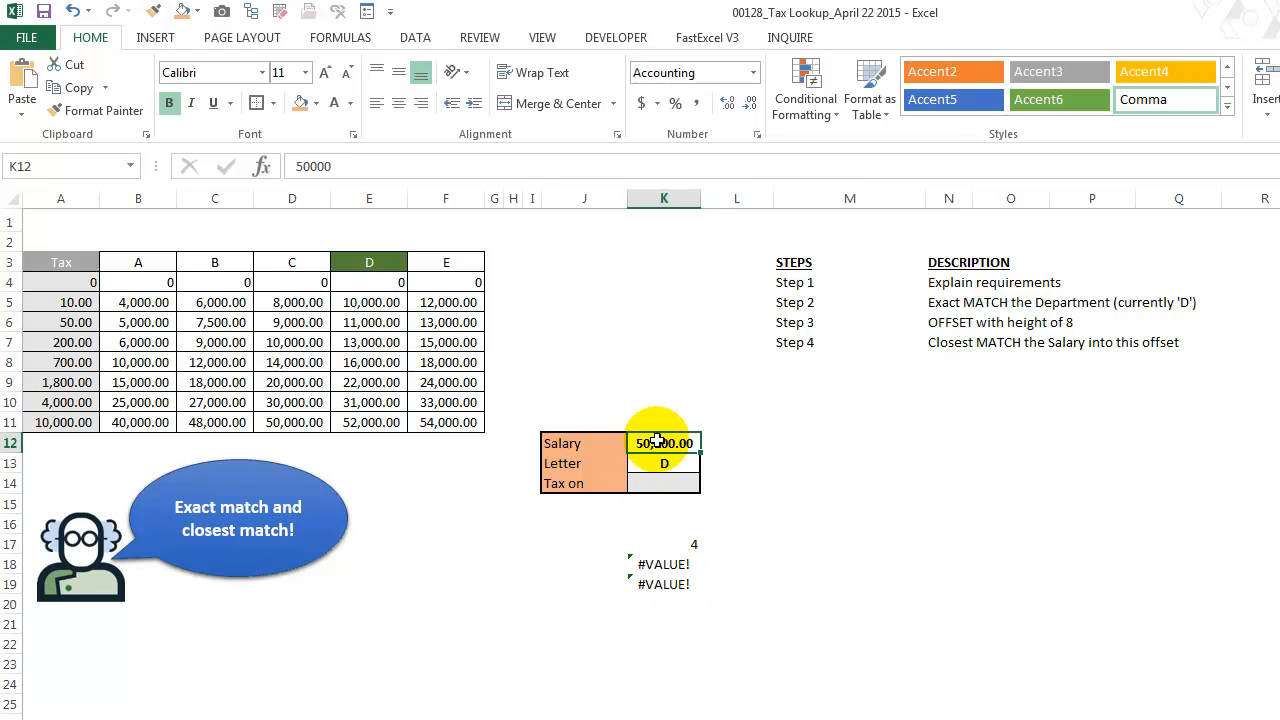
pyautogui.moveTo(364, 300); pyautogui.dragTo(390, 418)
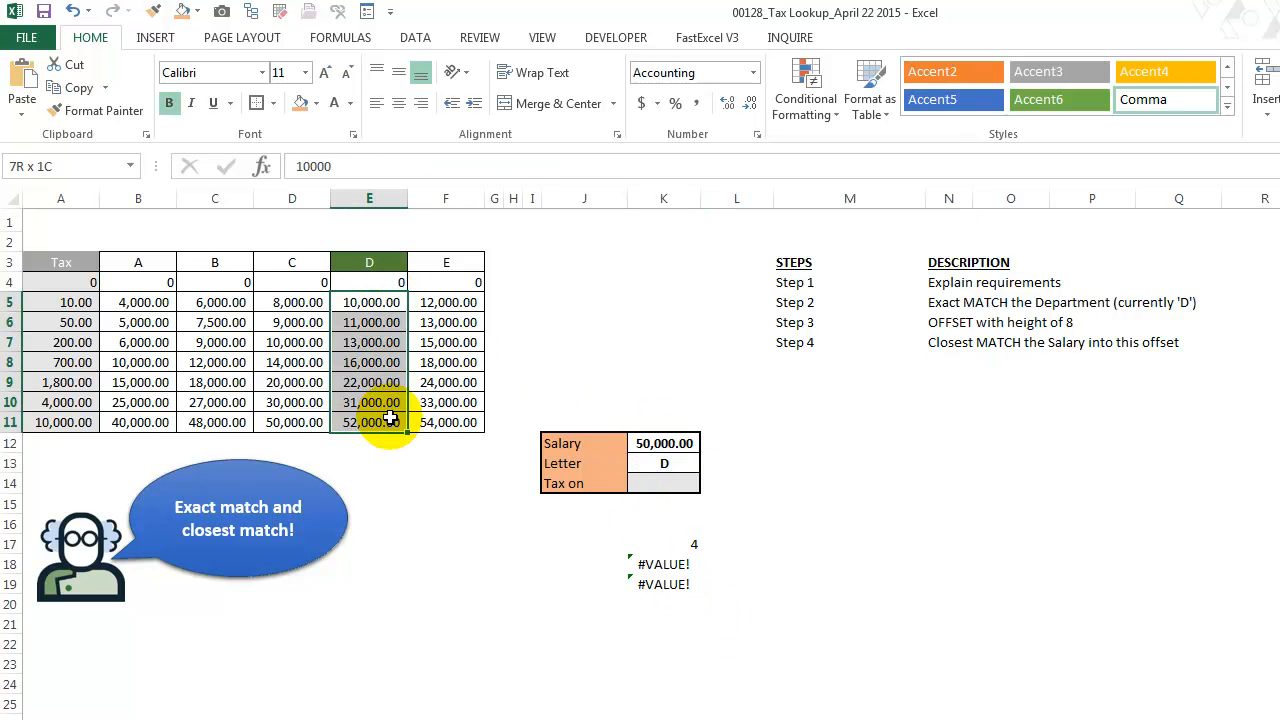
pyautogui.click(655, 585)
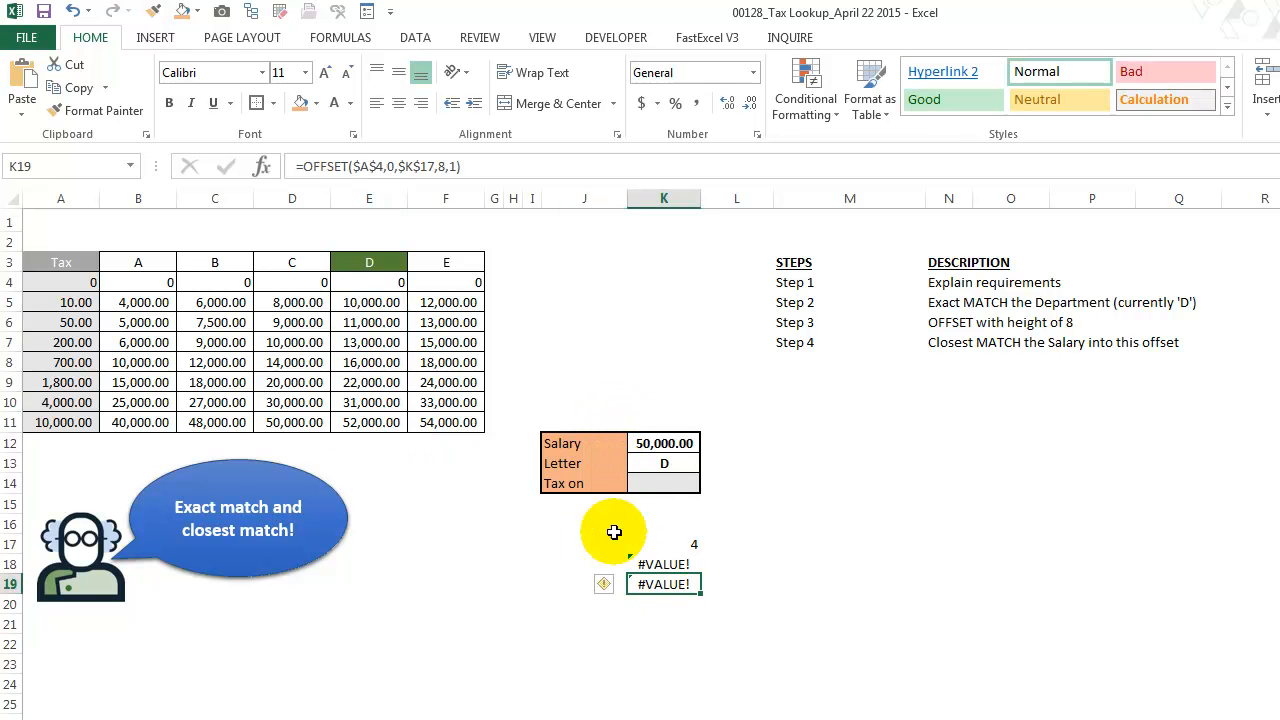
# Step: Wrap the OFFSET formula in K19 in a MATCH function with K12 as the lookup value
pyautogui.click(298, 166)
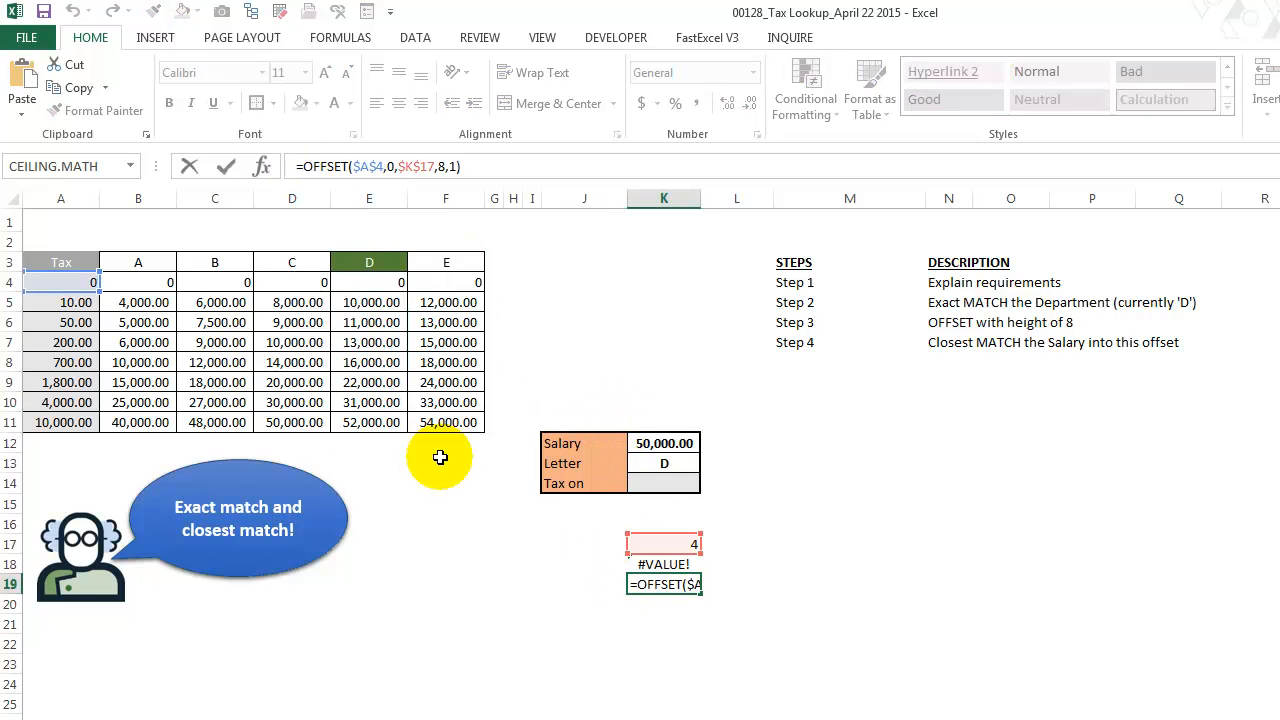
pyautogui.write('match(')
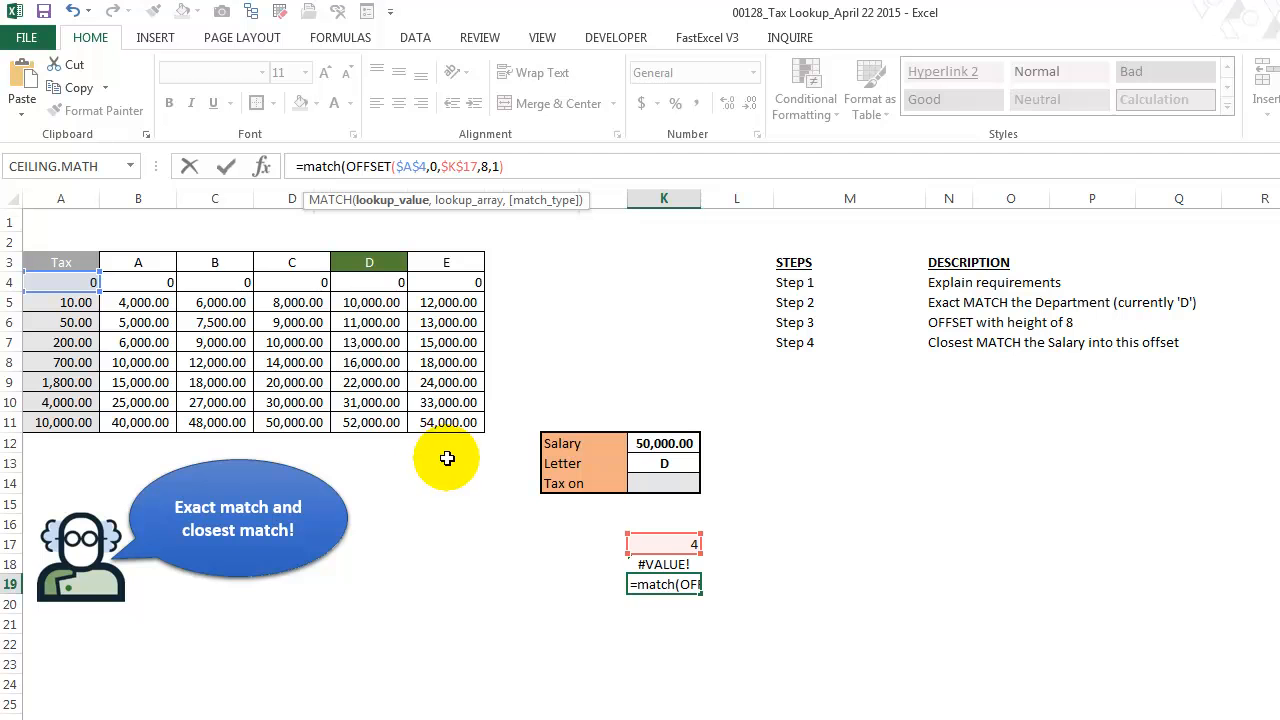
pyautogui.click(663, 443)
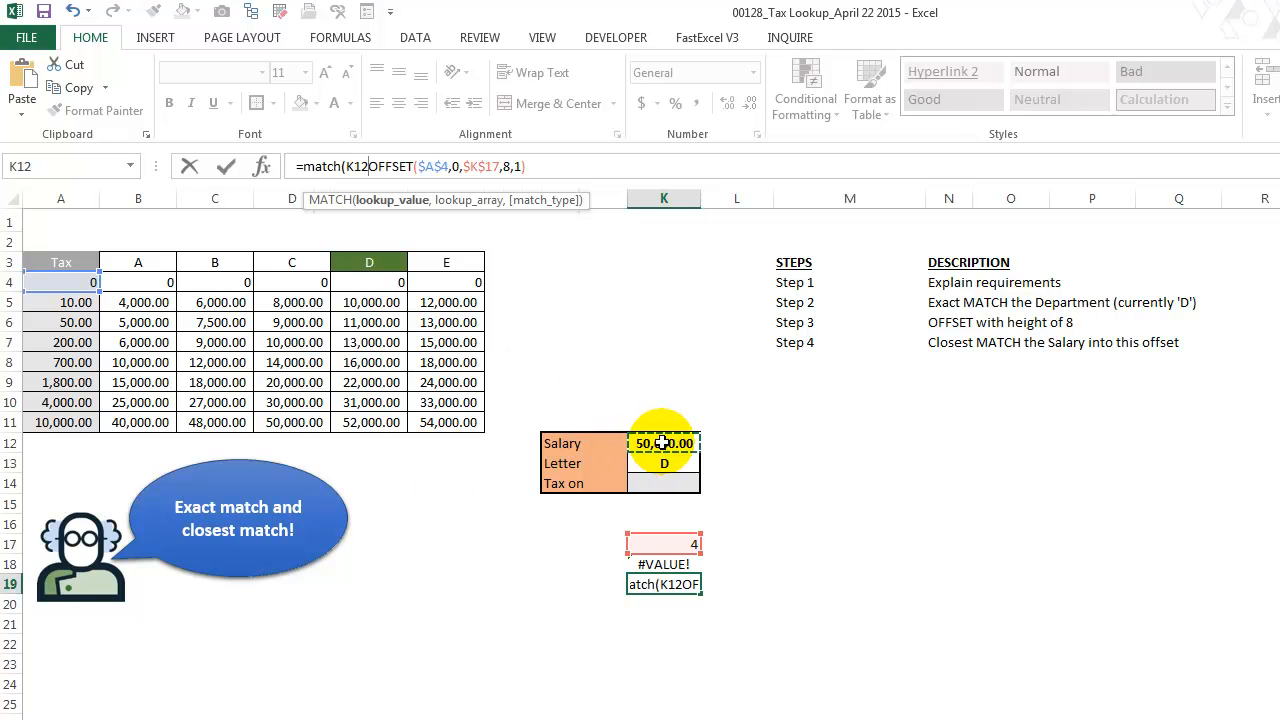
pyautogui.write(',')
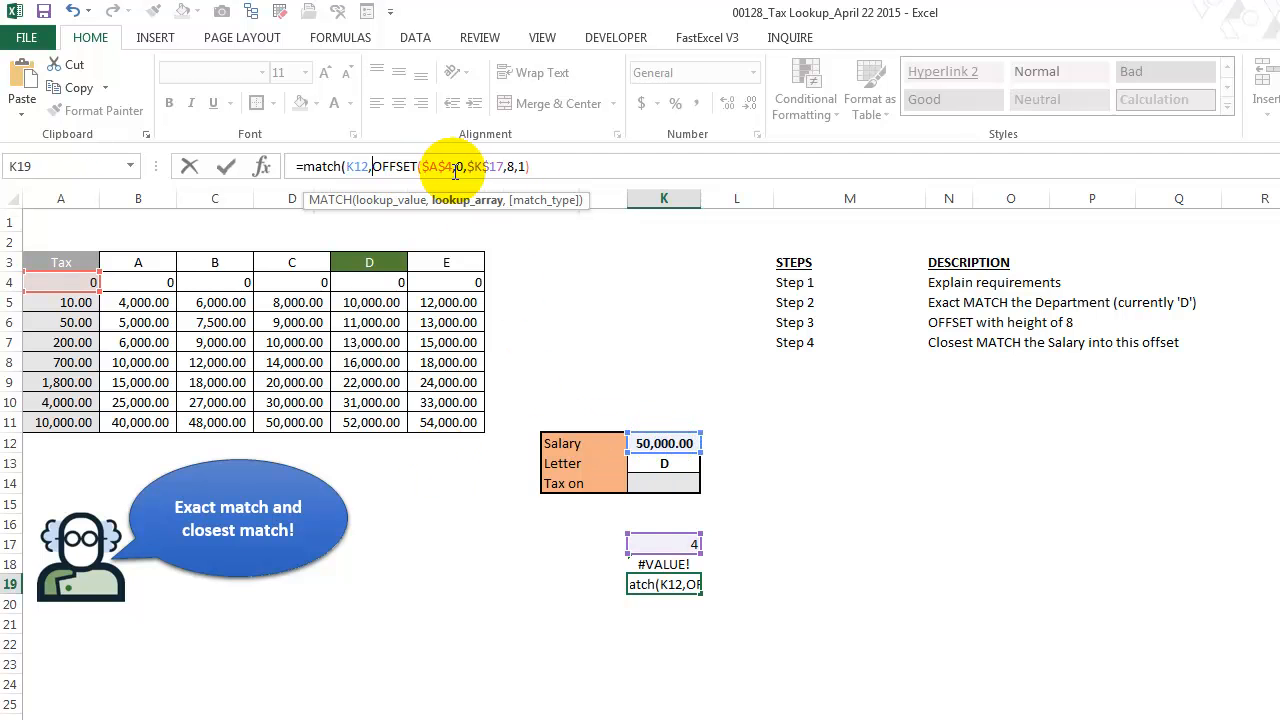
# Step: Check the MATCH arguments in K19, evaluate the OFFSET lookup array in place, and undo the evaluation
pyautogui.click(395, 203)
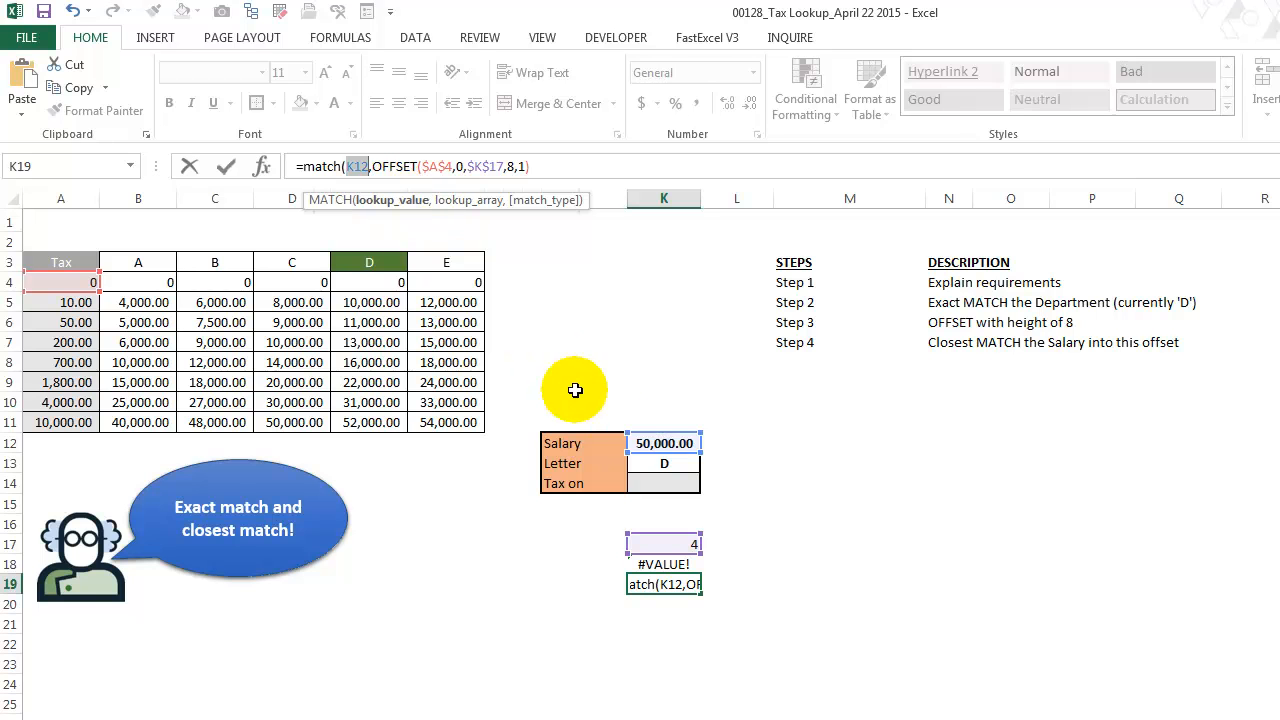
pyautogui.click(485, 203)
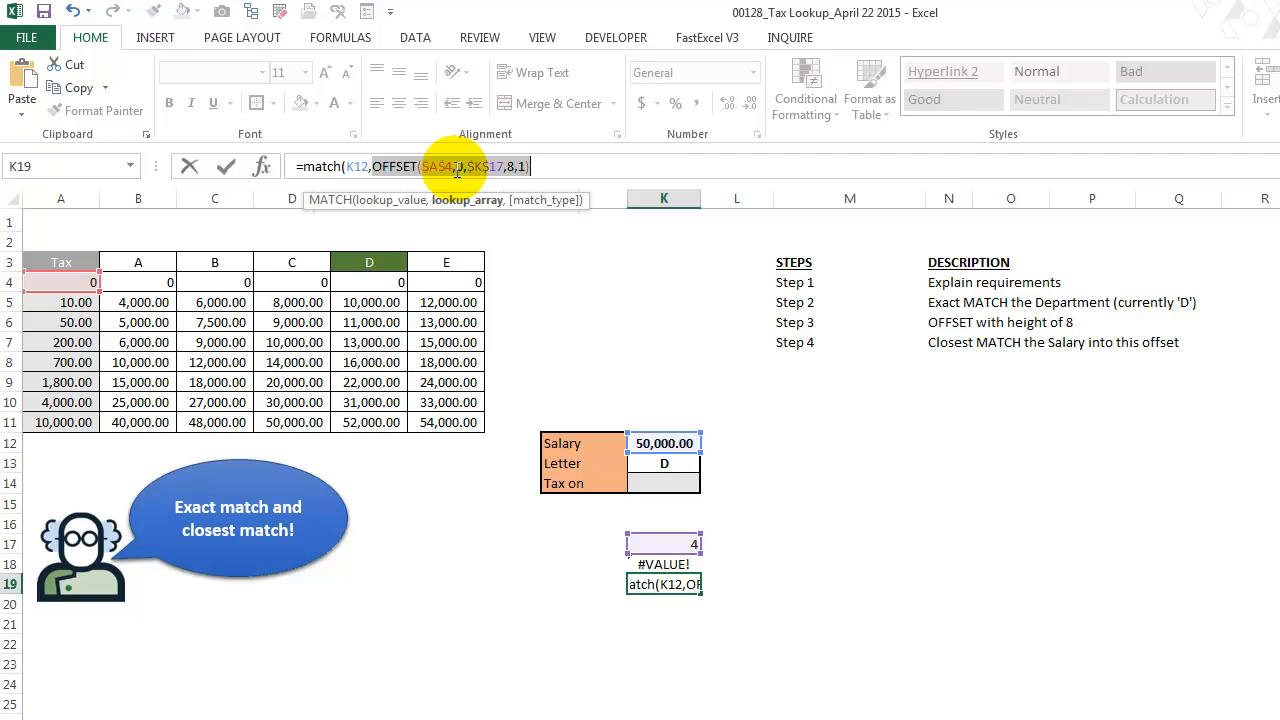
pyautogui.press('F9')
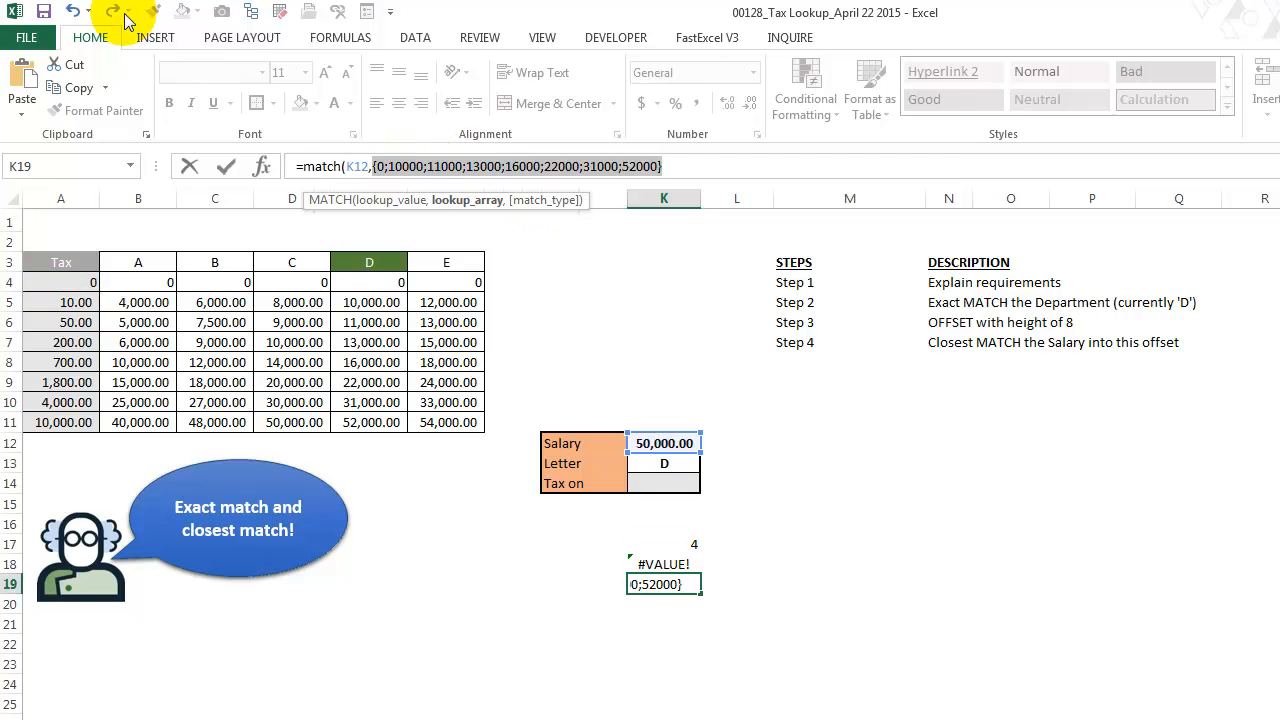
pyautogui.click(74, 11)
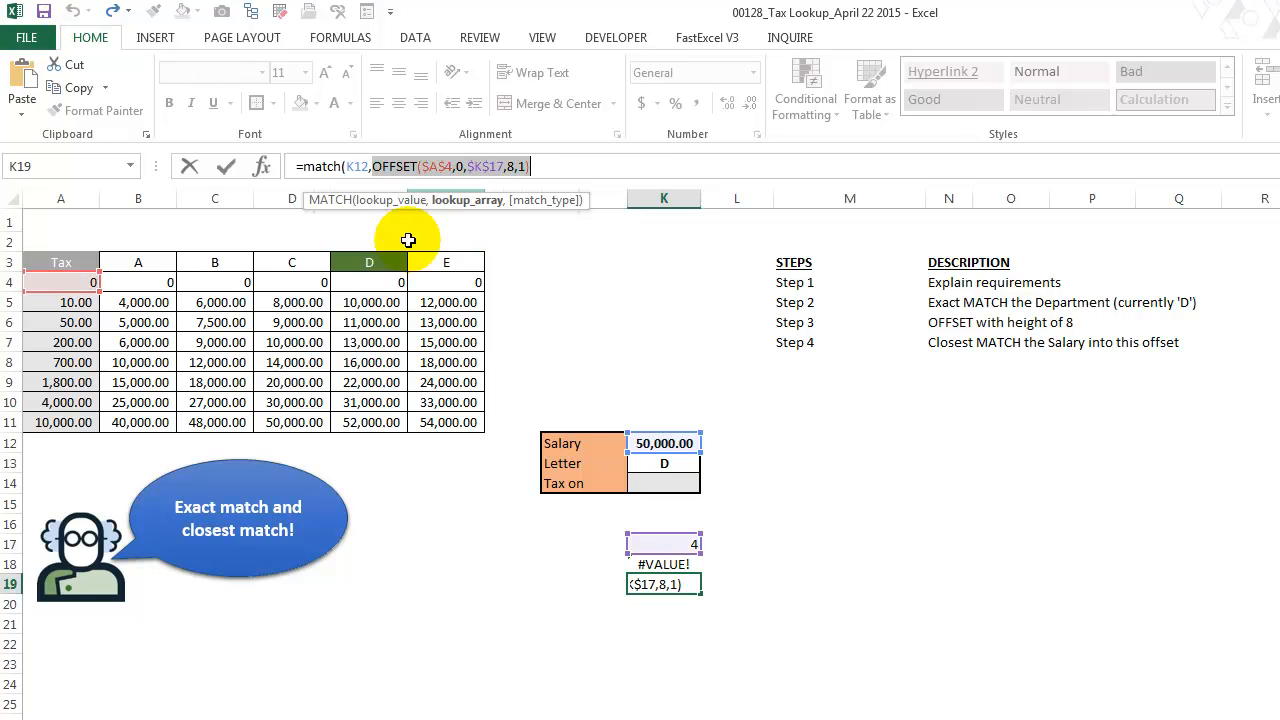
# Step: Complete K19 with match type TRUE as =MATCH(K12,OFFSET($A$4,0,$K$17,8,1),TRUE)
pyautogui.click(562, 163)
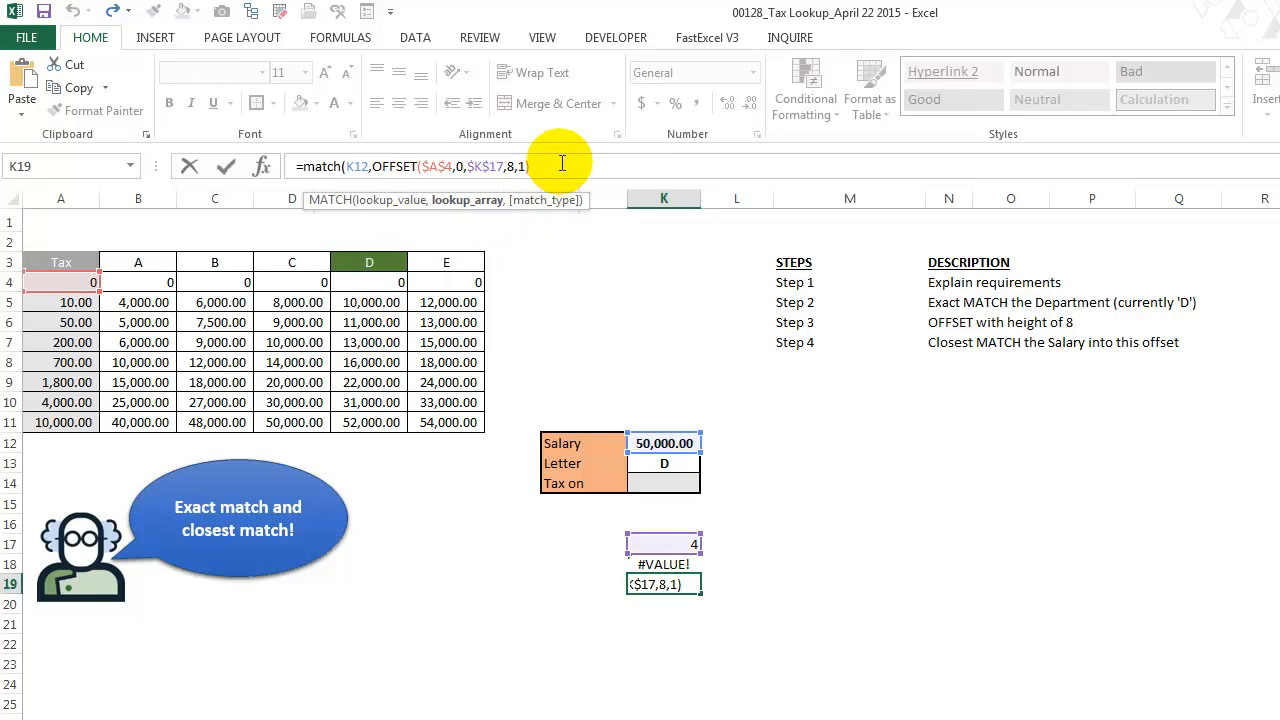
pyautogui.write(',')
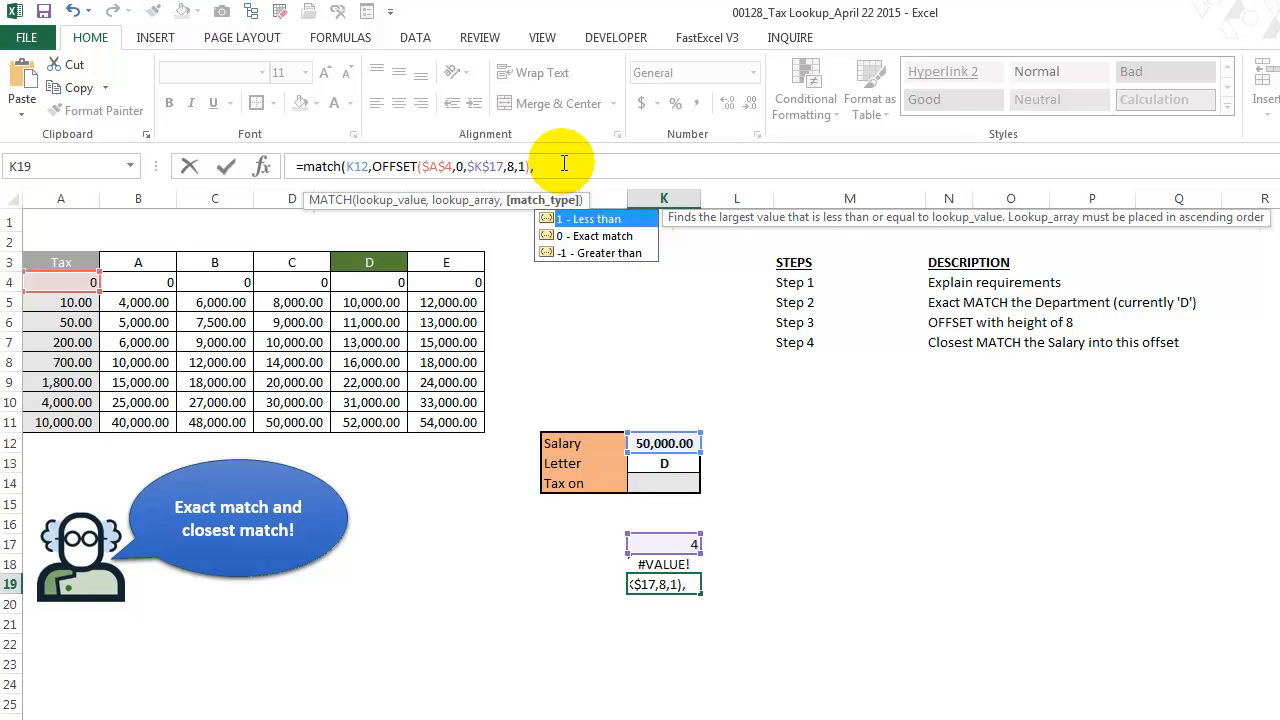
pyautogui.write('true)')
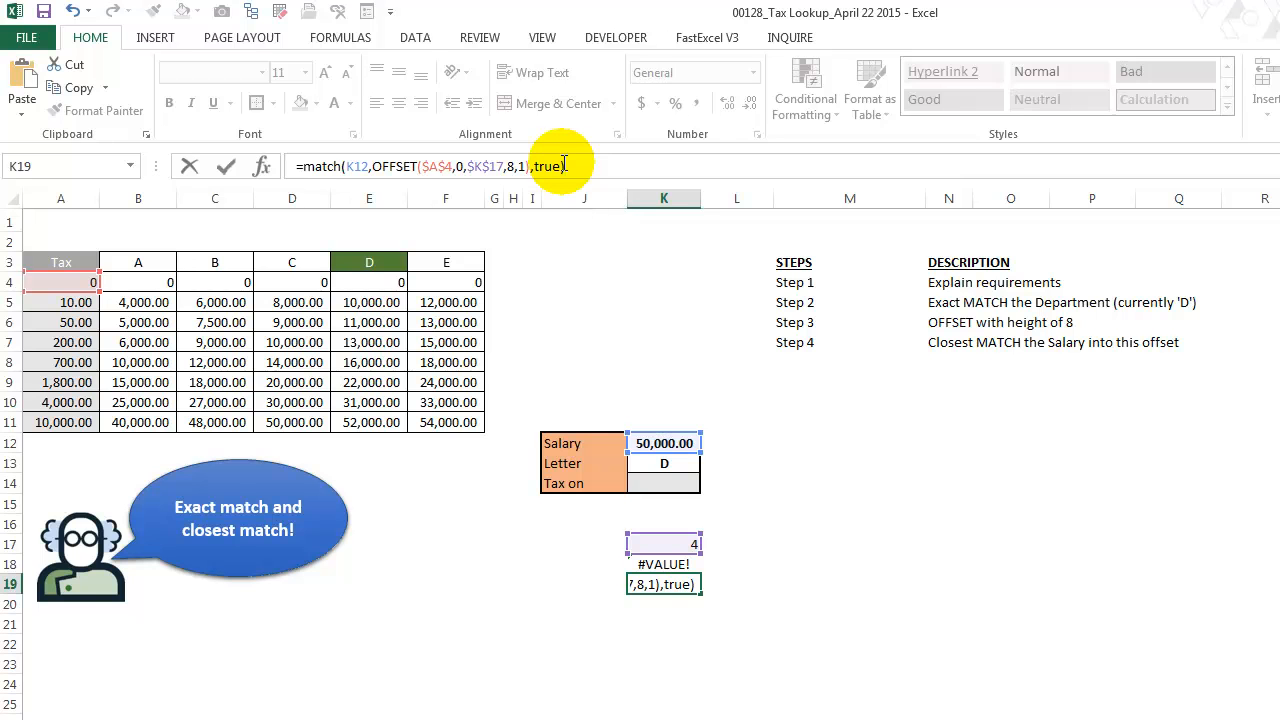
pyautogui.hotkey('ctrl', 'Return')
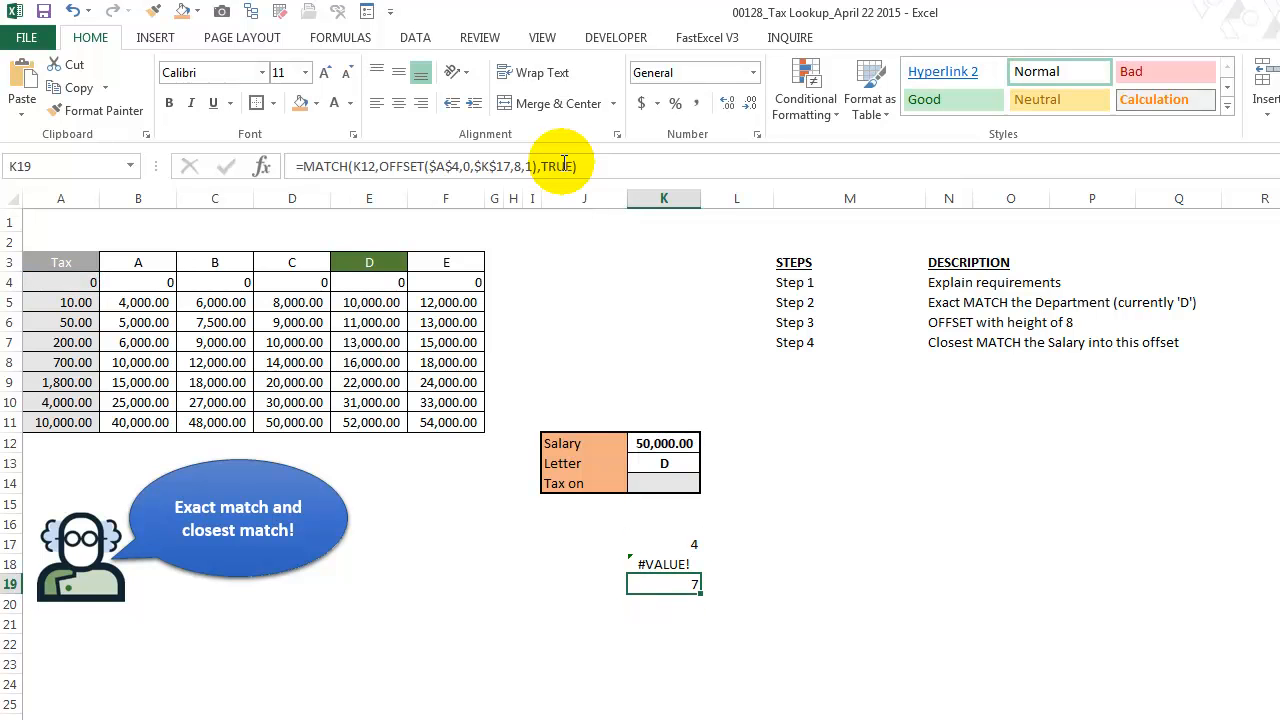
# Step: Compare the K19 match position with the column D salary brackets by counting the cells from E4 to E10
pyautogui.moveTo(340, 279); pyautogui.dragTo(369, 322)
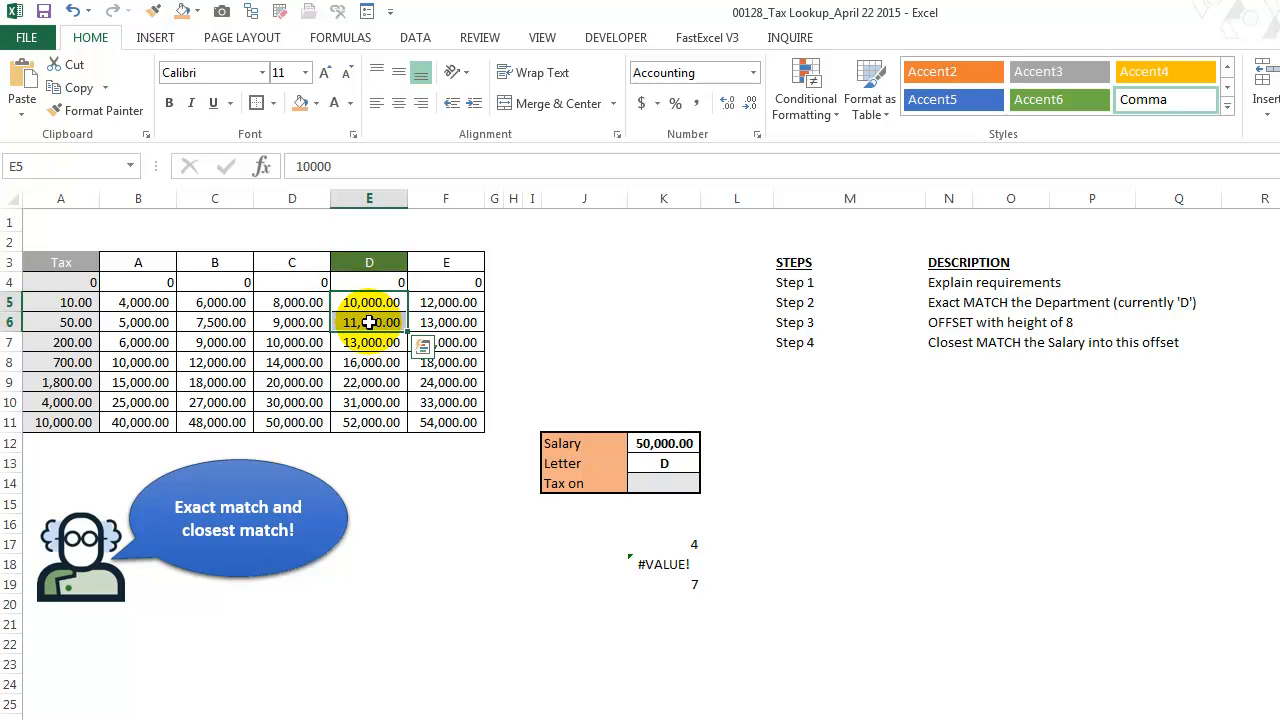
pyautogui.click(684, 586)
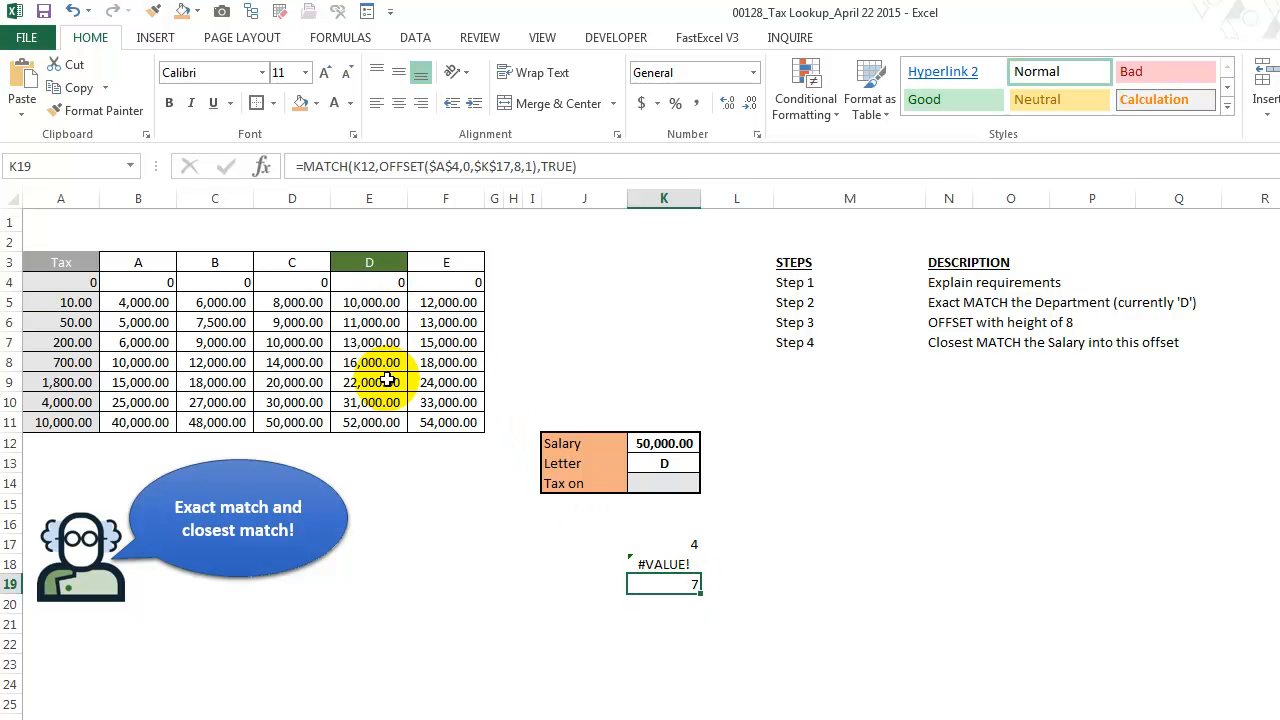
pyautogui.moveTo(385, 400); pyautogui.dragTo(388, 420)
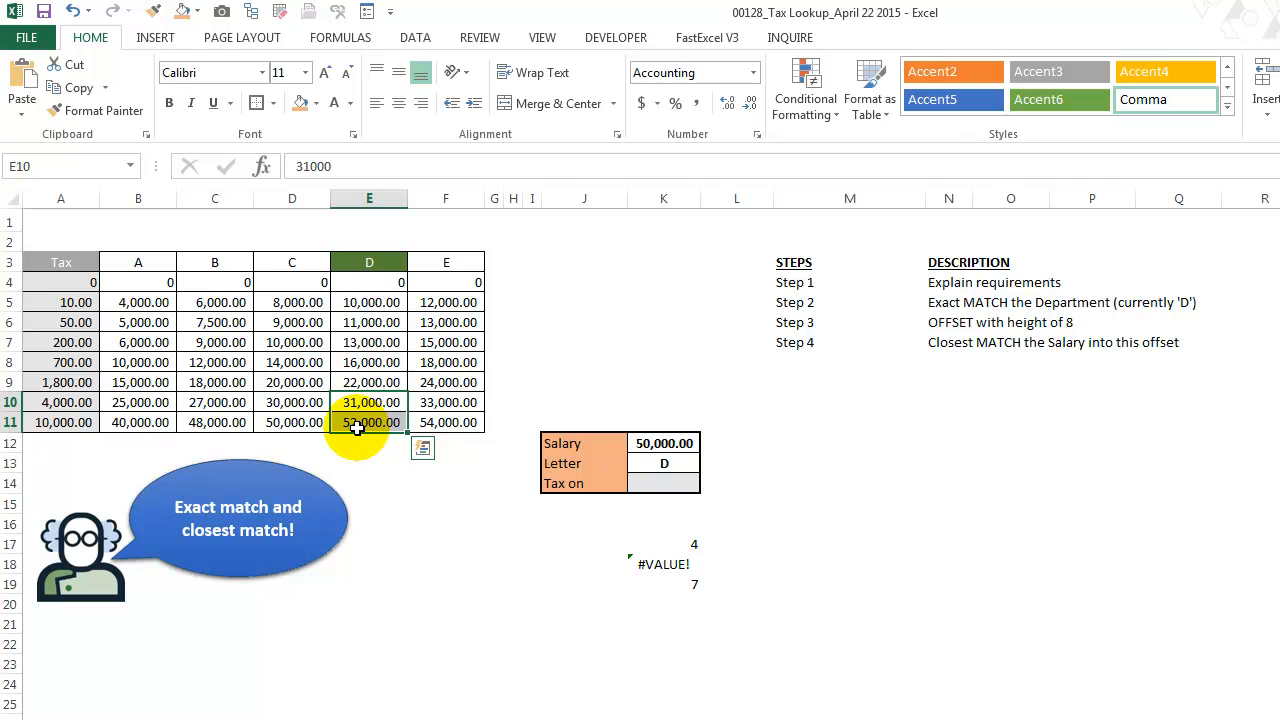
pyautogui.keyDown('shift'); pyautogui.click(363, 280); pyautogui.keyUp('shift')
pyautogui.click(378, 400)
pyautogui.moveTo(378, 400); pyautogui.dragTo(376, 286)
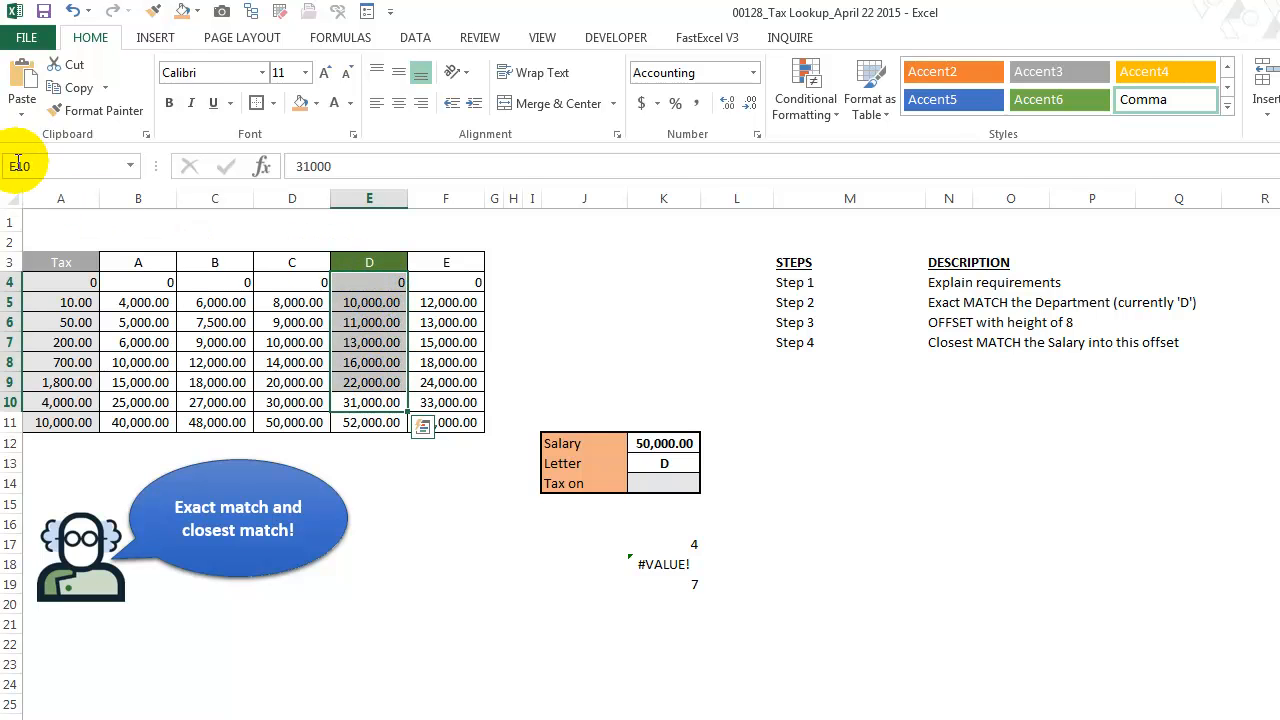
pyautogui.moveTo(393, 402); pyautogui.dragTo(389, 274)
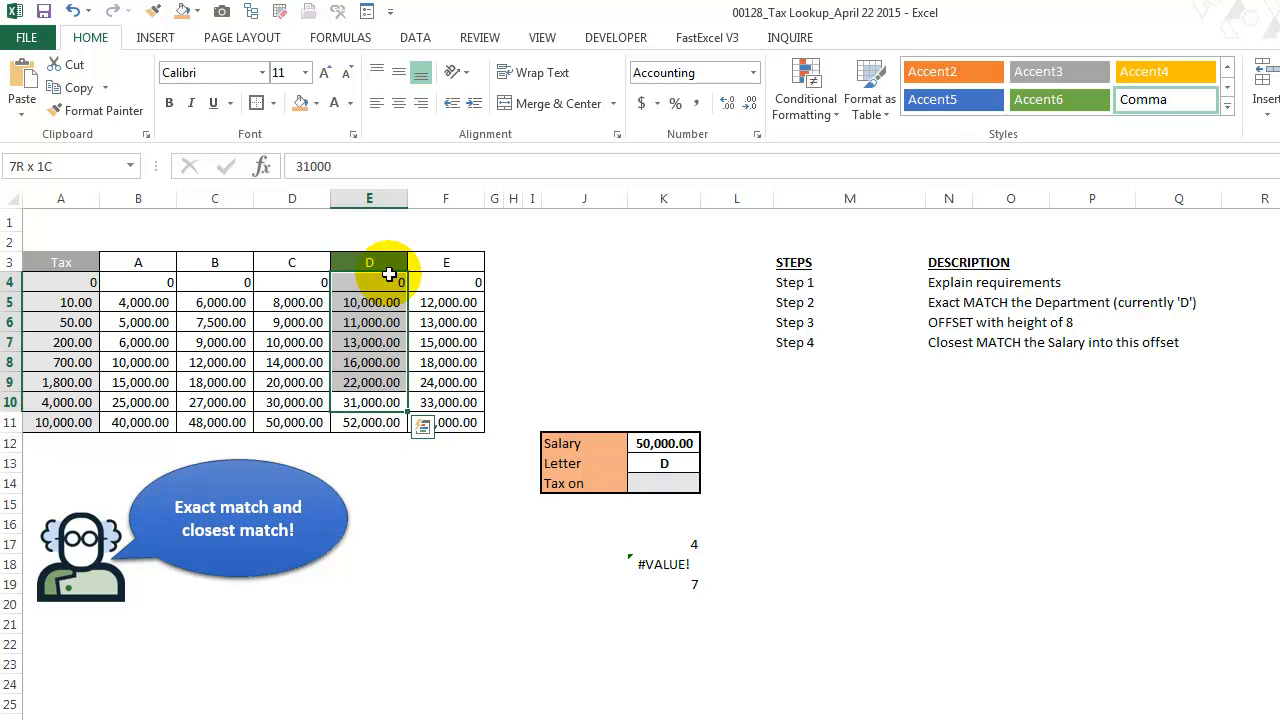
pyautogui.moveTo(389, 274); pyautogui.dragTo(389, 274)
pyautogui.click(686, 583)
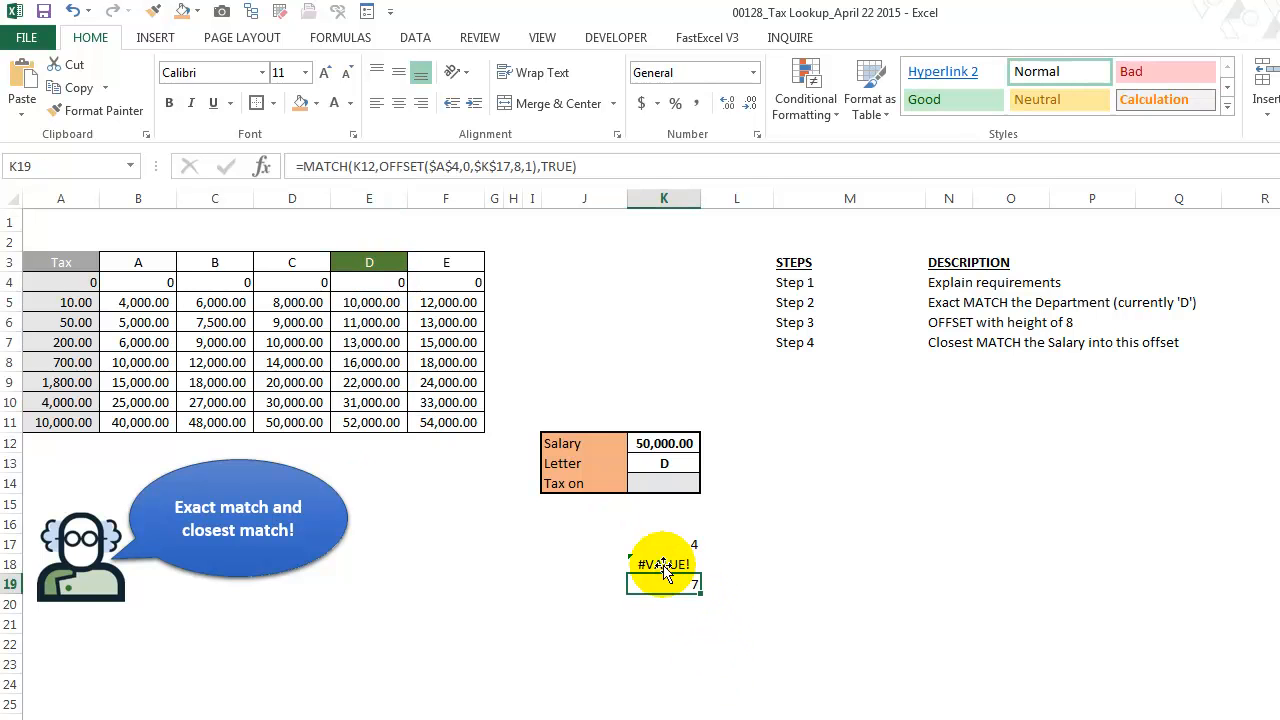
# Step: Trace the matched salary bracket in E10 across to its tax amount in A10
pyautogui.moveTo(373, 413); pyautogui.dragTo(384, 400)
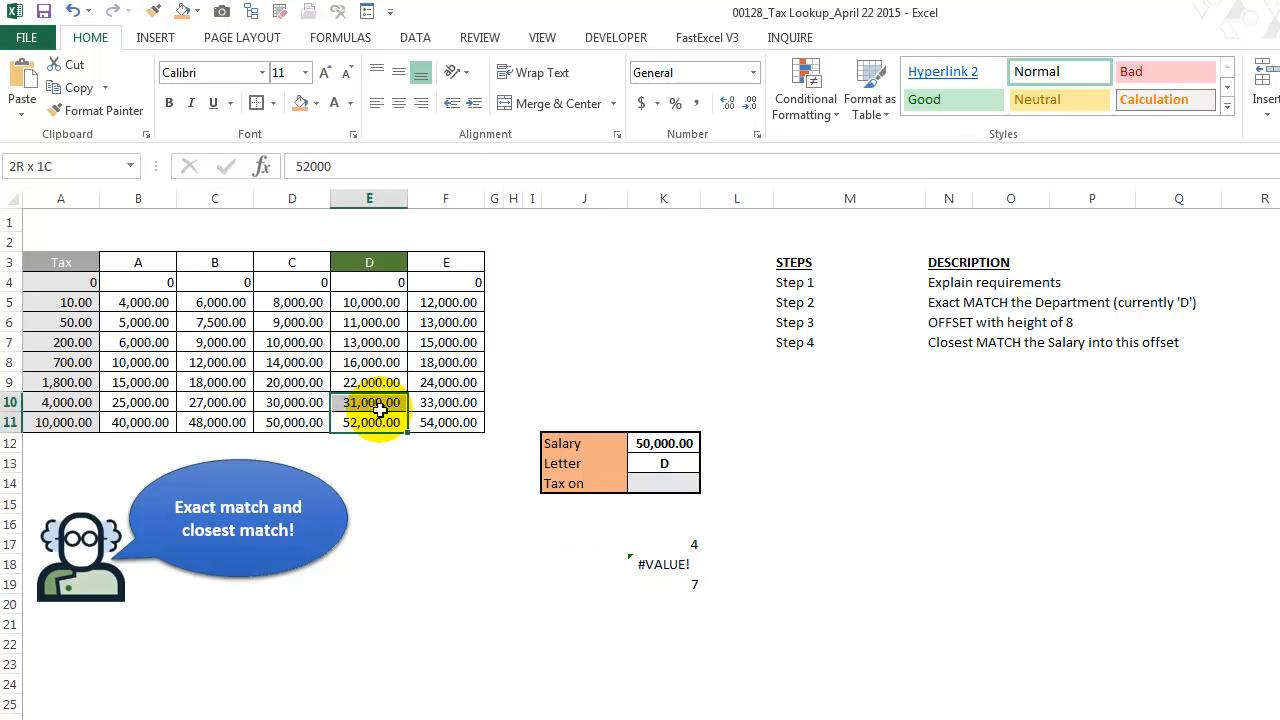
pyautogui.click(381, 401)
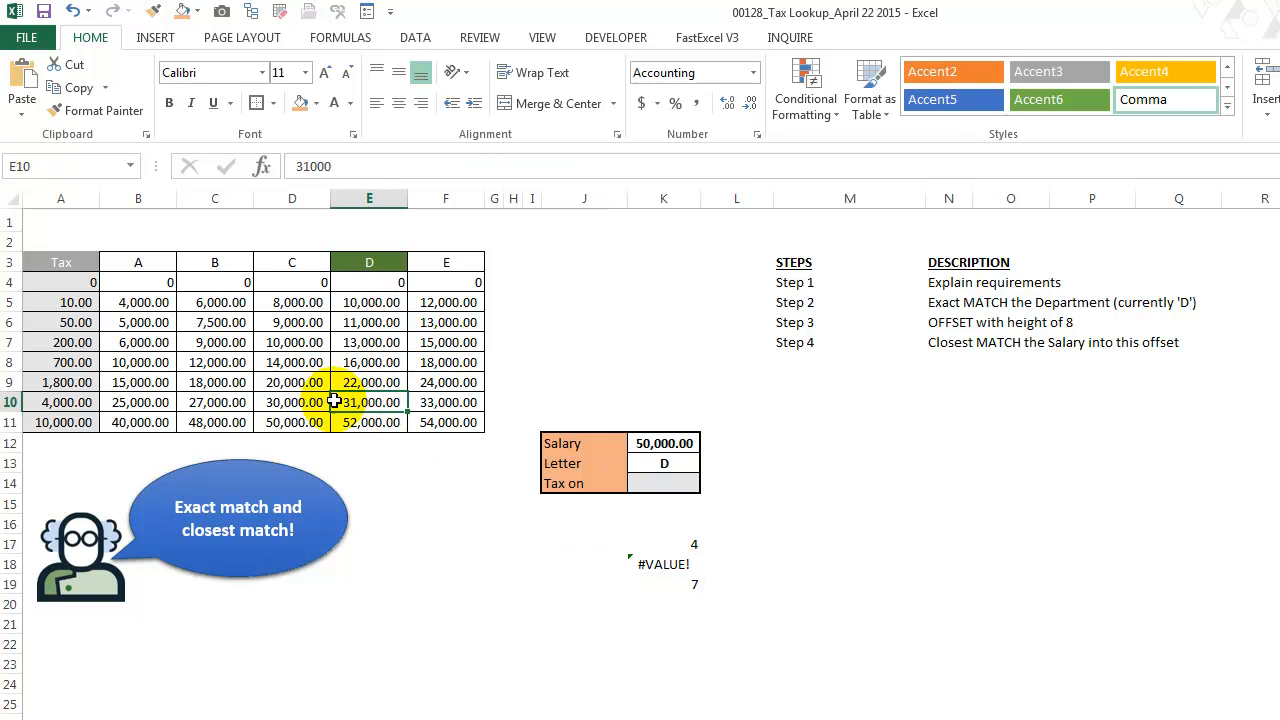
pyautogui.click(80, 402)
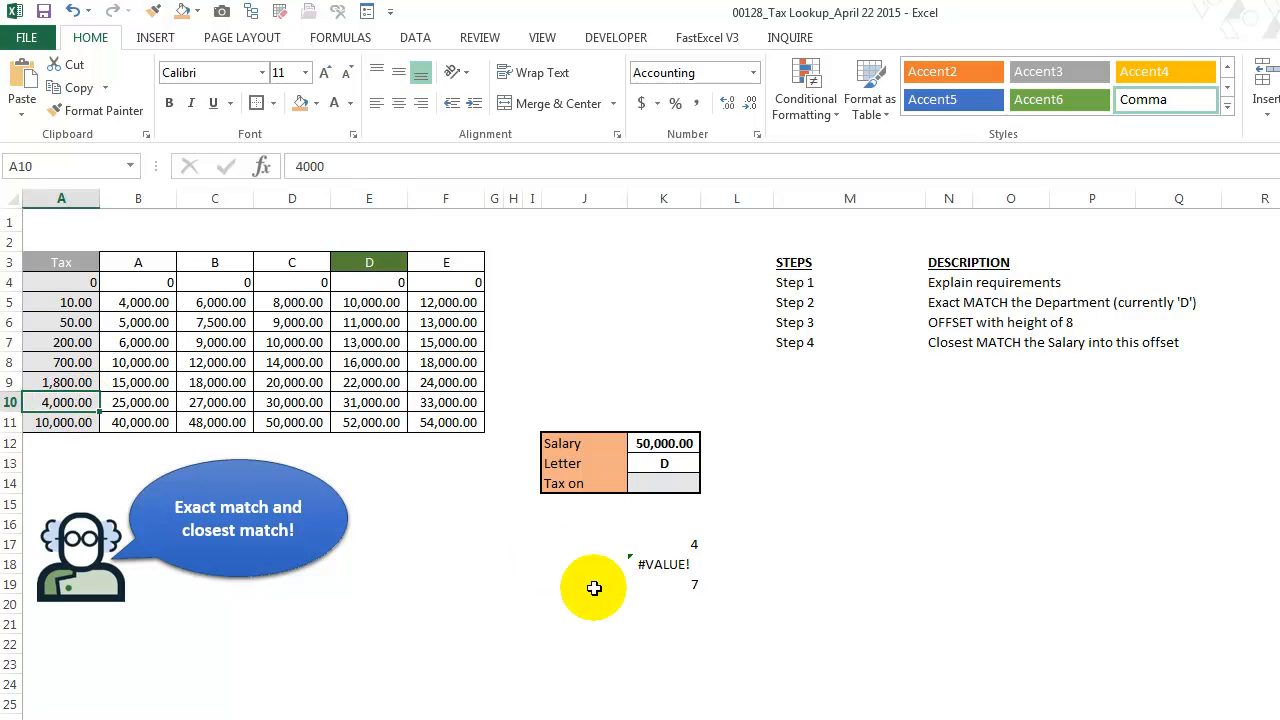
# Step: Copy the exact MATCH formula text from K19 into K20
pyautogui.click(681, 583)
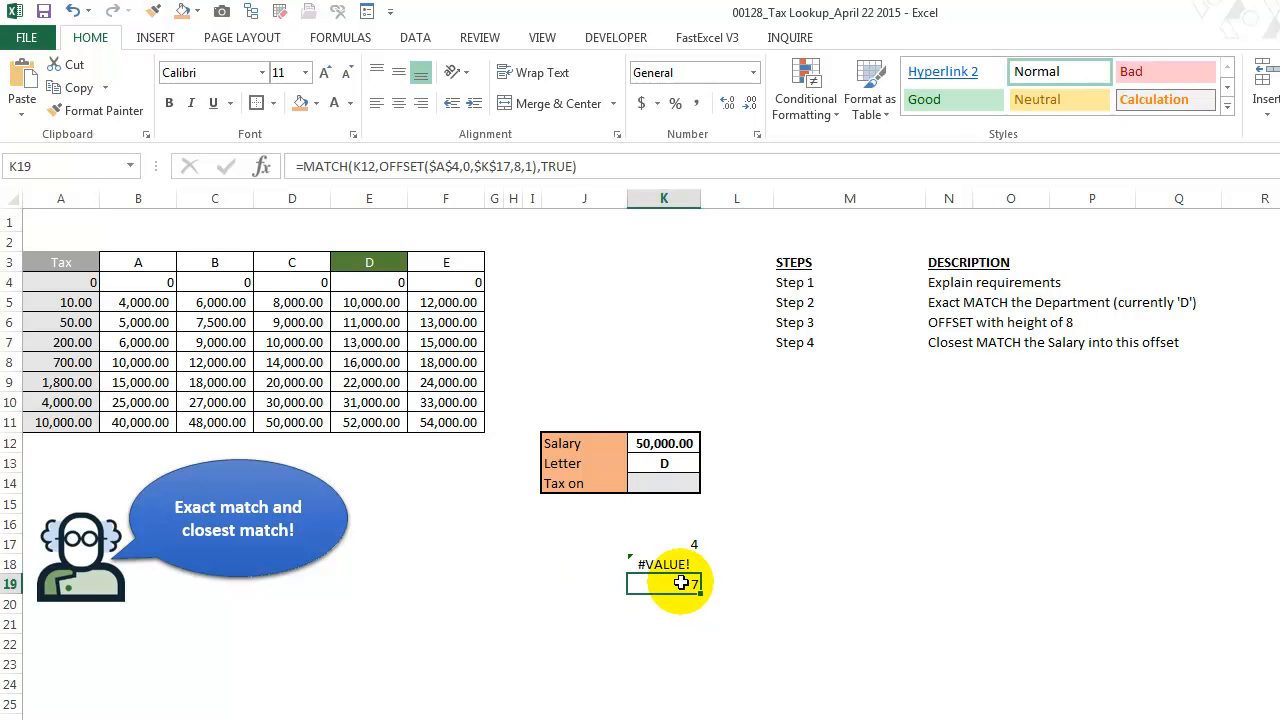
pyautogui.click(576, 168)
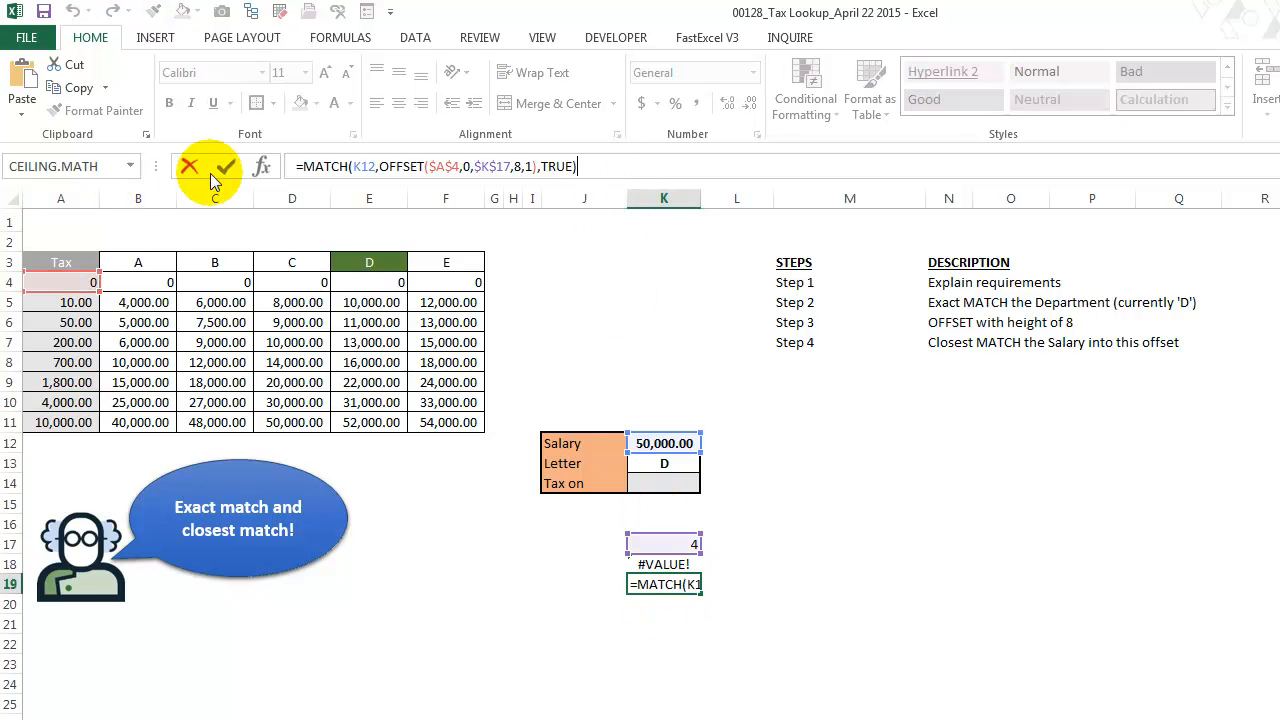
pyautogui.moveTo(578, 167); pyautogui.dragTo(266, 163)
pyautogui.hotkey('ctrl', 'c')
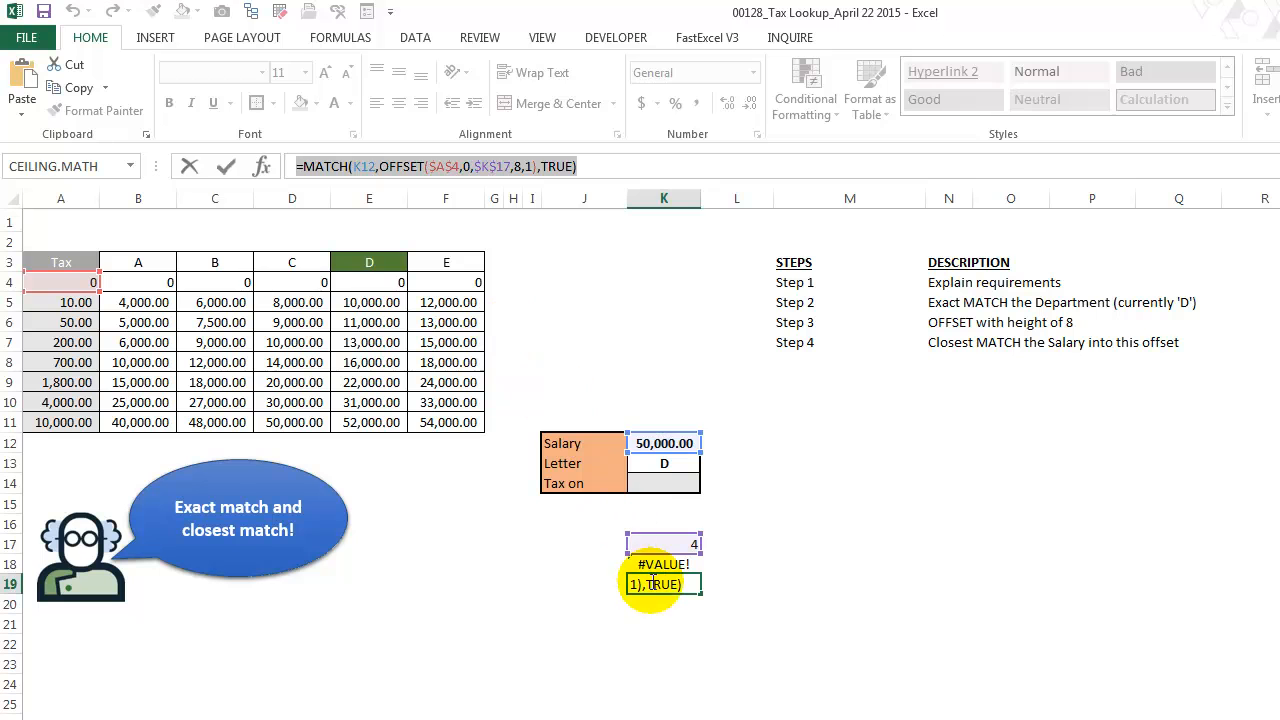
pyautogui.press('Return')
pyautogui.hotkey('ctrl', 'v')
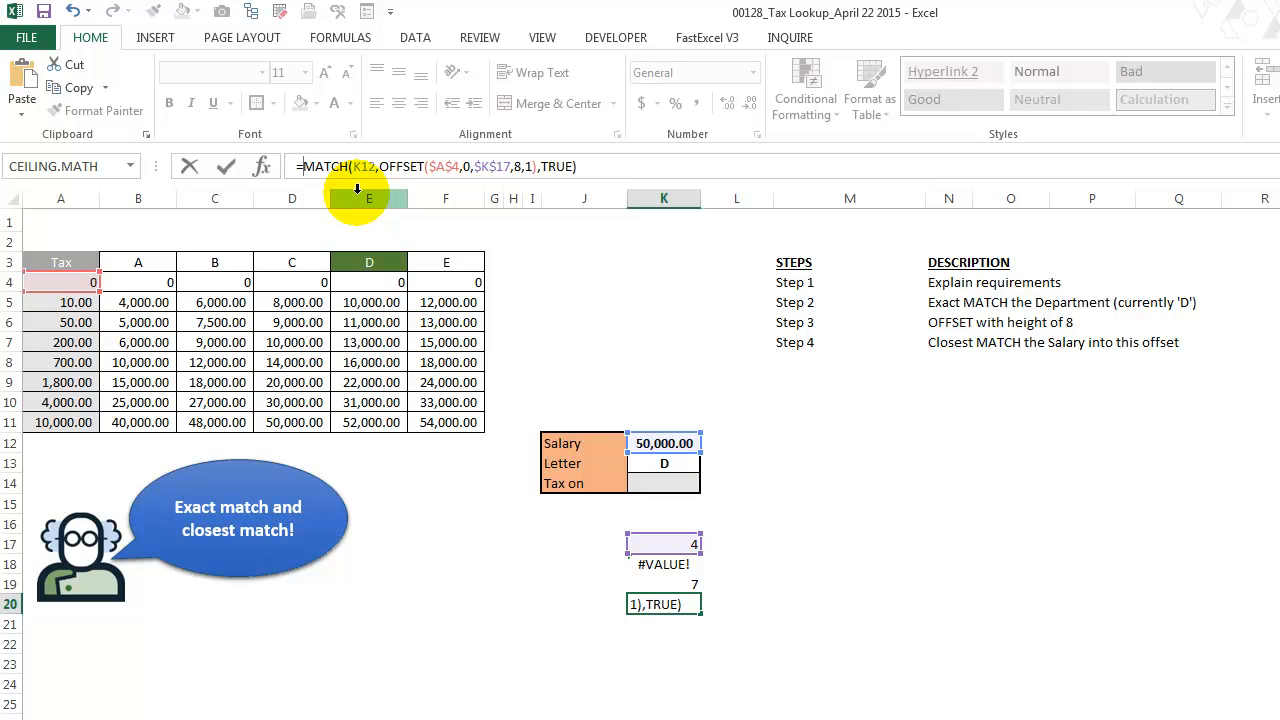
# Step: Wrap the MATCH formula in K20 in an INDEX function with the absolute range $A$4:$A$11 as its array
pyautogui.write('index(')
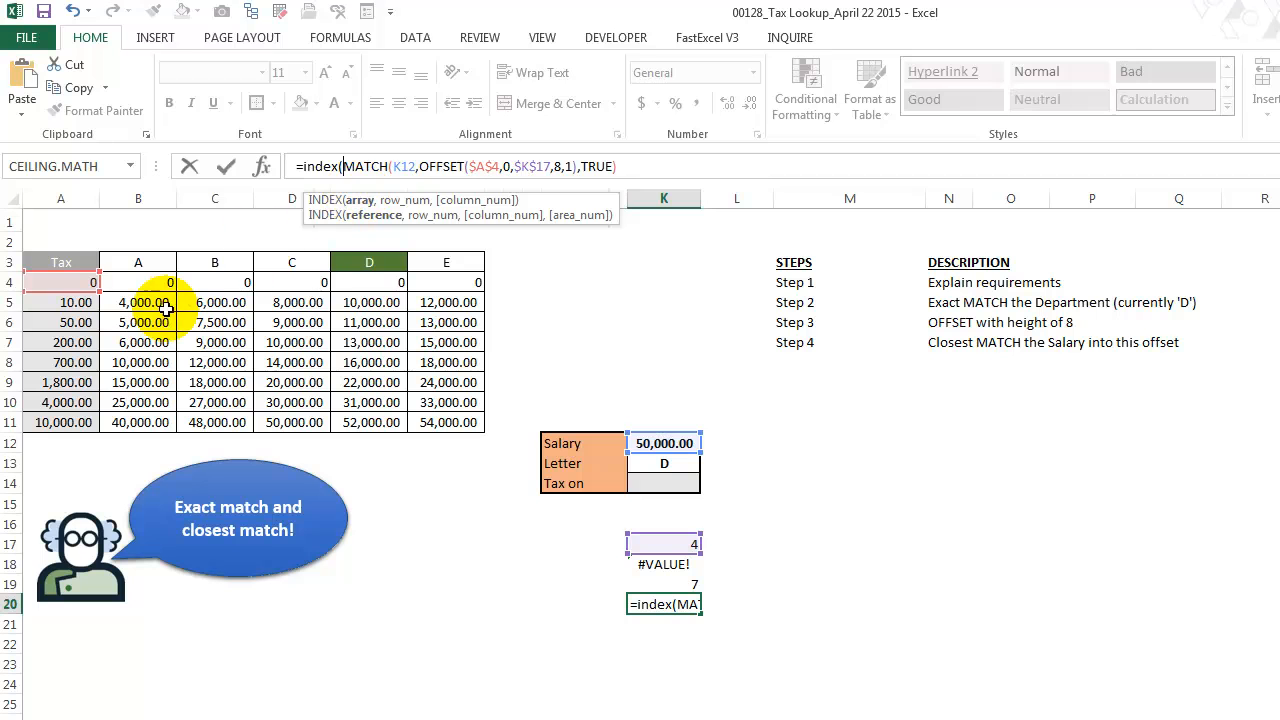
pyautogui.moveTo(75, 284); pyautogui.dragTo(74, 425)
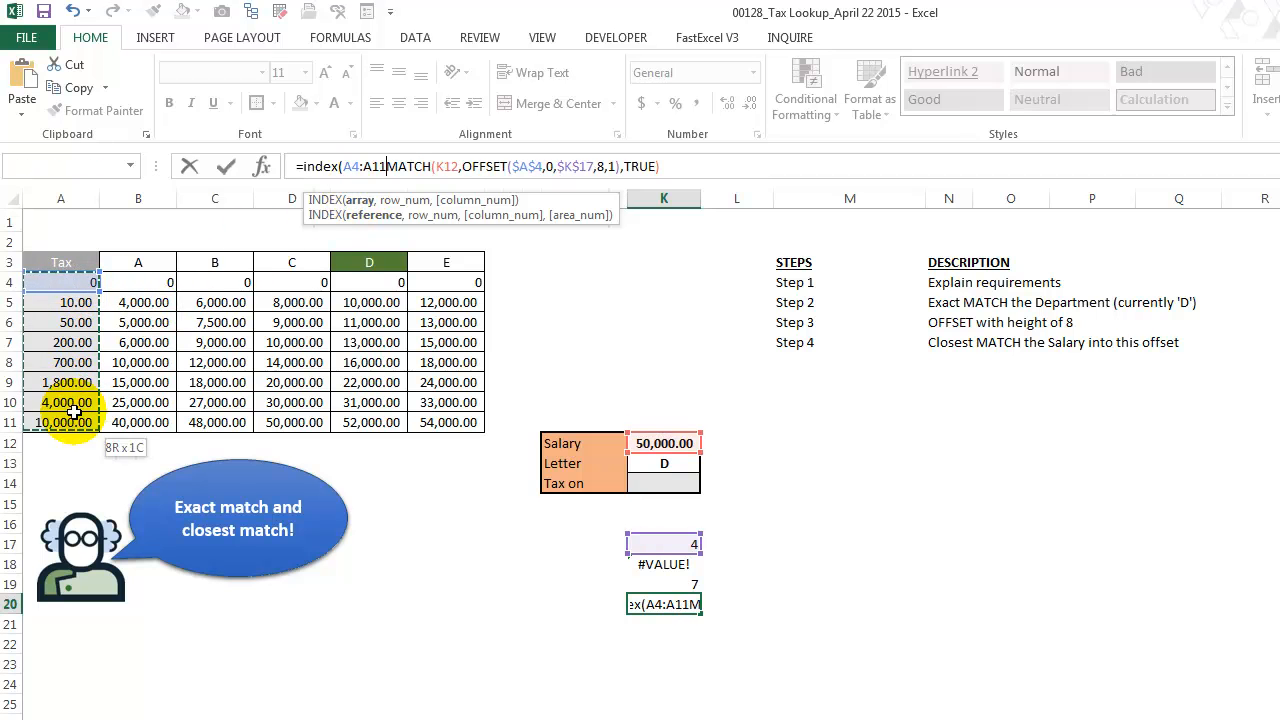
pyautogui.press('F4')
pyautogui.write(',')
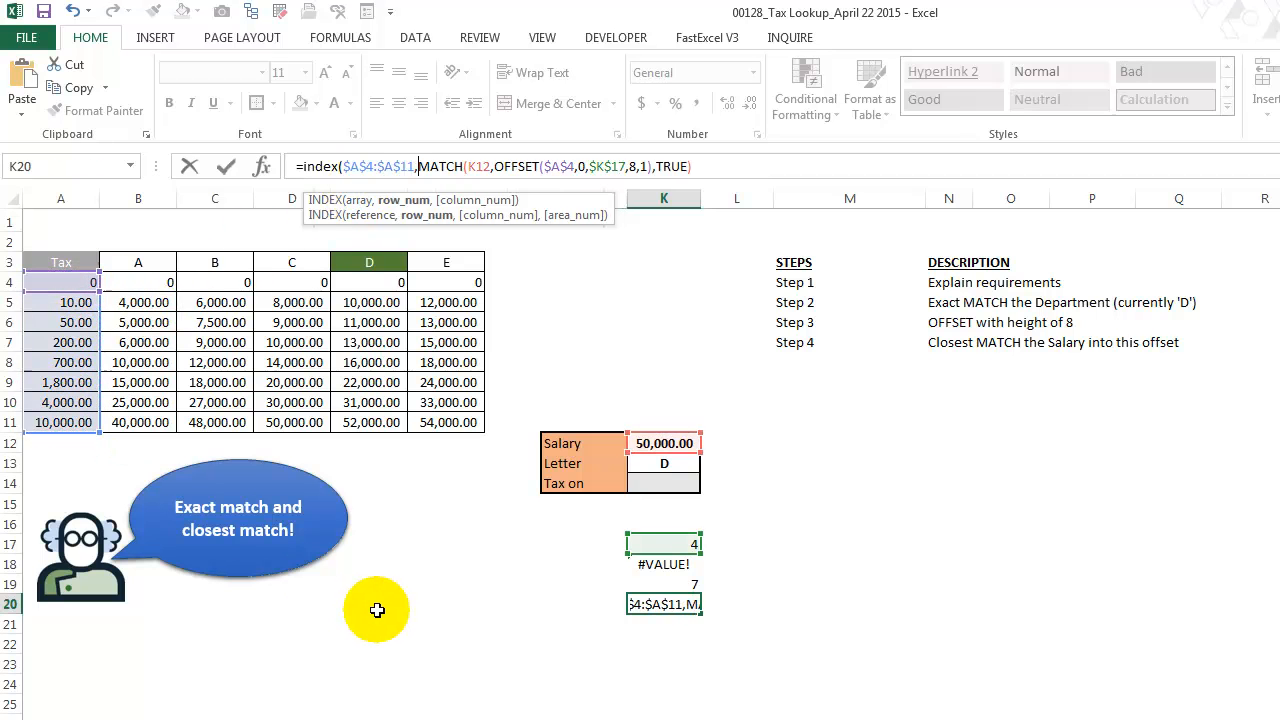
# Step: Evaluate the row number argument of the INDEX formula in place and undo the evaluation
pyautogui.click(405, 201)
pyautogui.write('7')
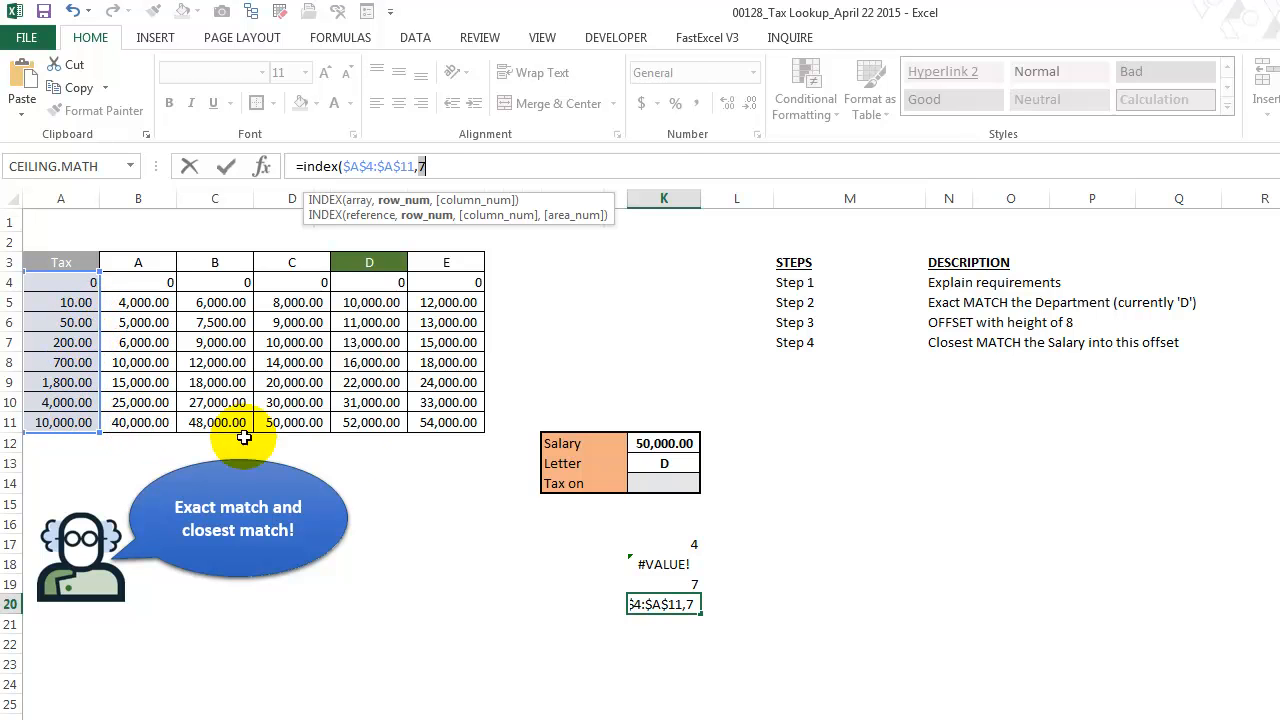
pyautogui.hotkey('ctrl', 'z')
# Step: Complete and enter K20 as =INDEX($A$4:$A$11,MATCH(K12,OFFSET($A$4,0,$K$17,8,1),TRUE))
pyautogui.click(727, 166)
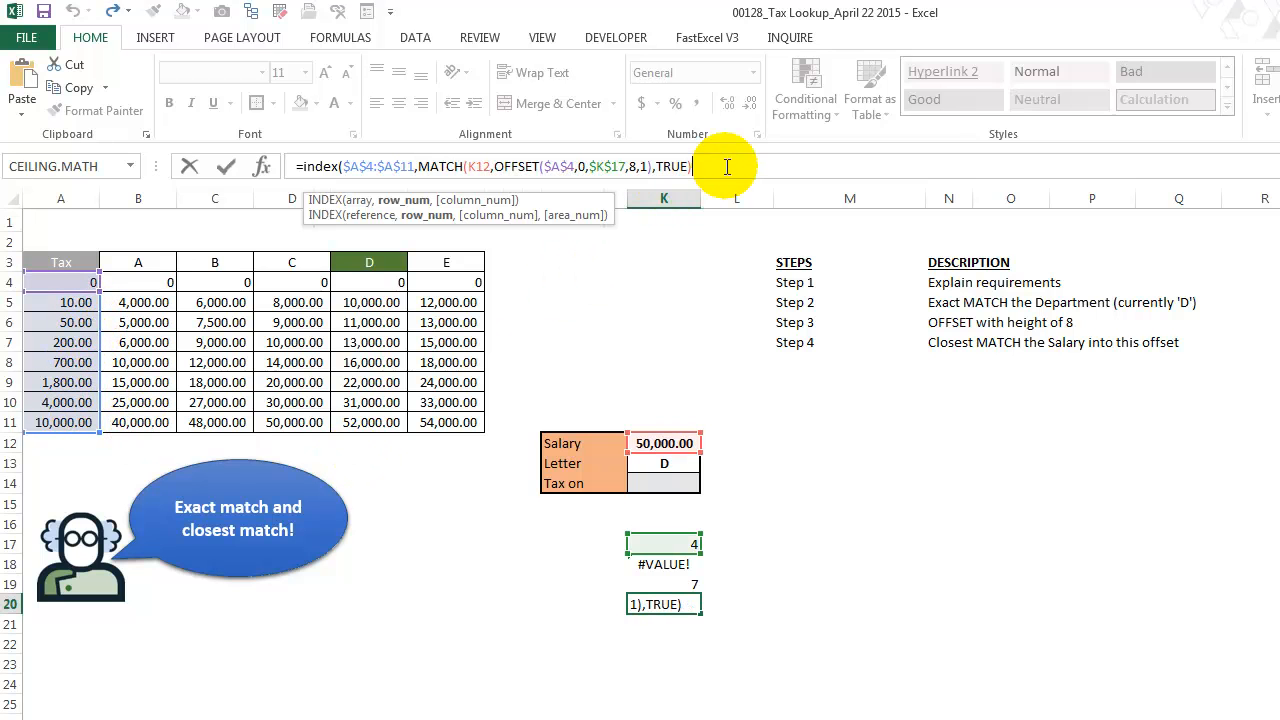
pyautogui.press('Return')
pyautogui.press('Up')
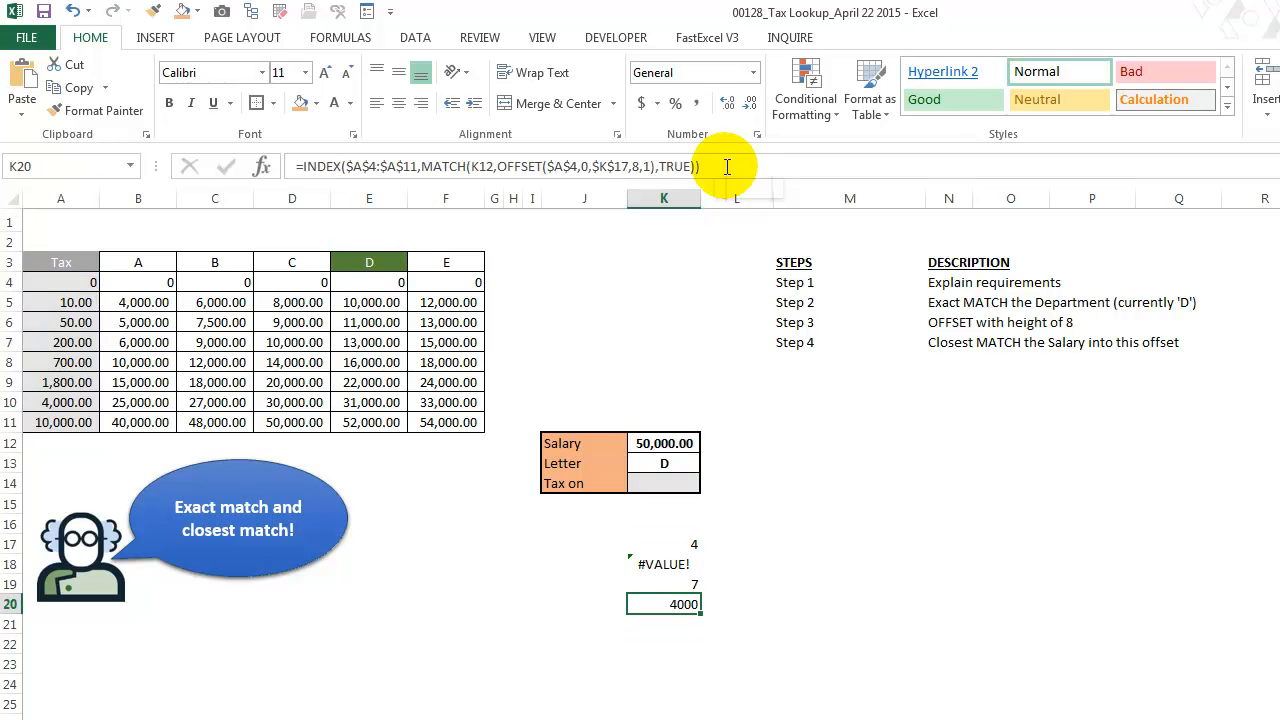
# Step: Copy the exact INDEX formula text from K20 into the tax result cell K14
pyautogui.moveTo(734, 166); pyautogui.dragTo(14, 114)
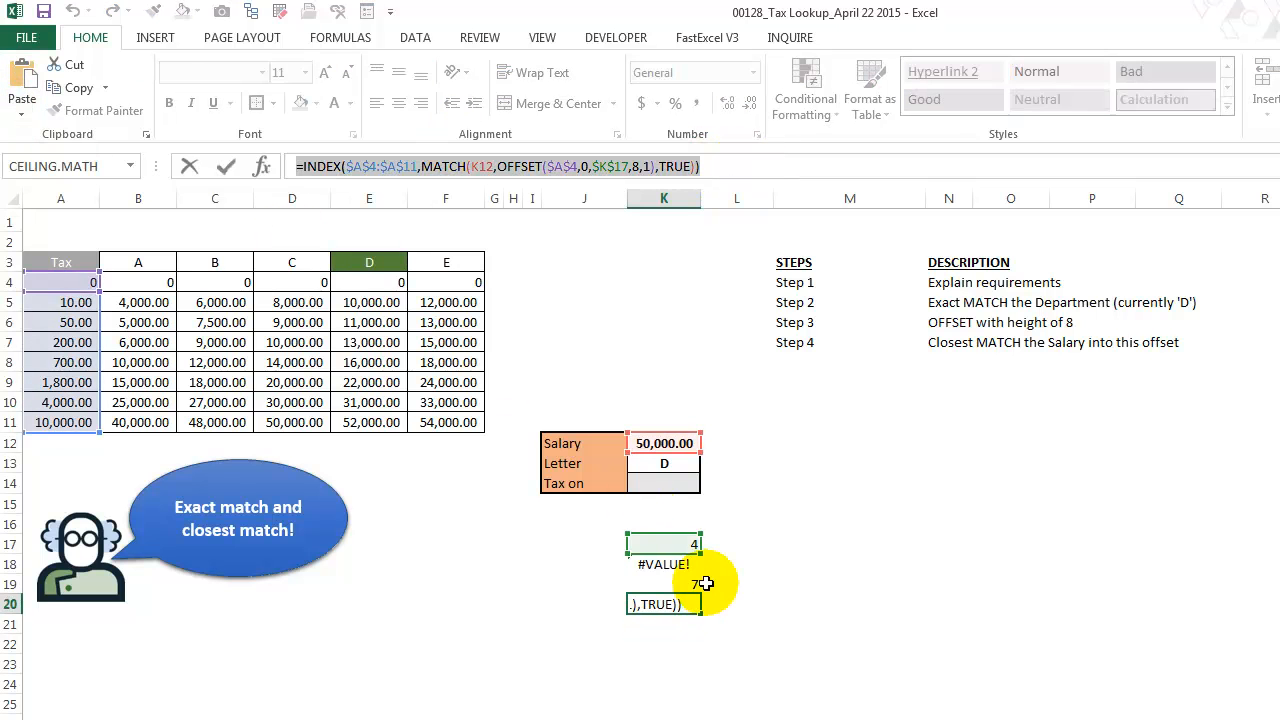
pyautogui.press('Escape')
pyautogui.click(677, 484)
pyautogui.click(588, 164)
pyautogui.hotkey('ctrl', 'v')
pyautogui.press('Return')
pyautogui.press('Up')
# Step: Enter the pasted INDEX formula in K14 and inspect how it refers to the MATCH result in K17
pyautogui.click(591, 165)
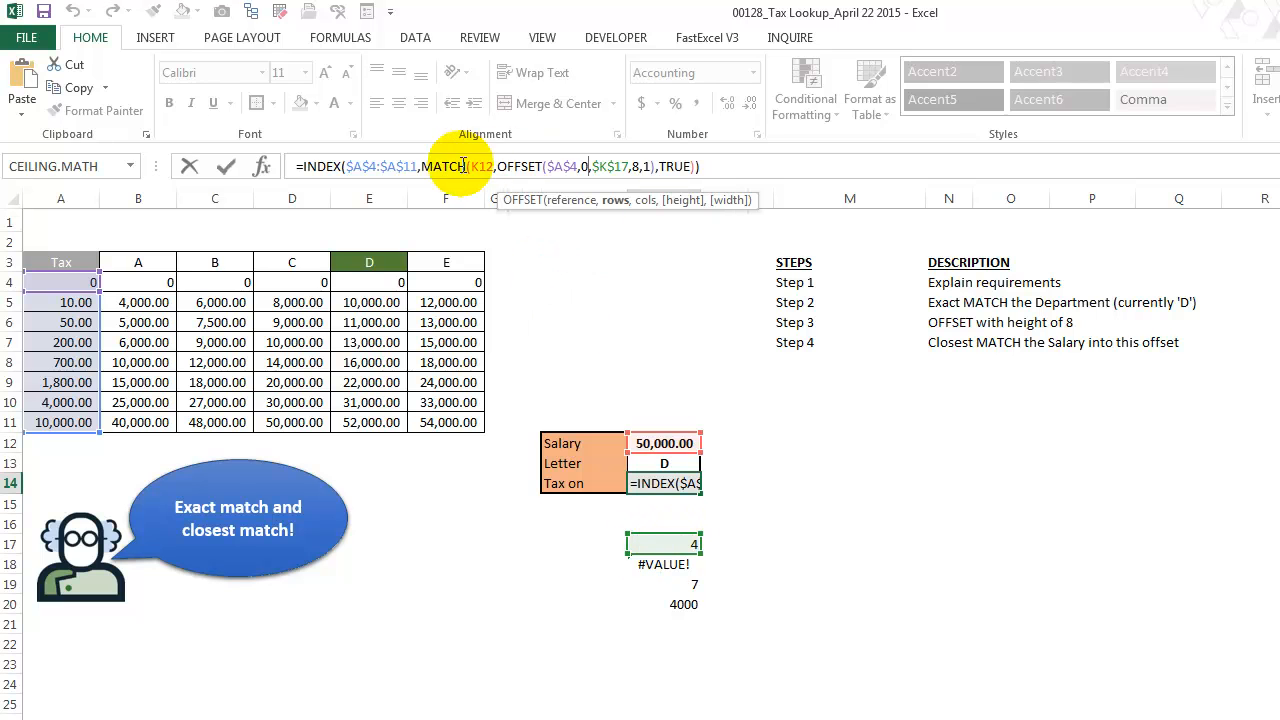
pyautogui.hotkey('ctrl', 'Return')
pyautogui.click(672, 543)
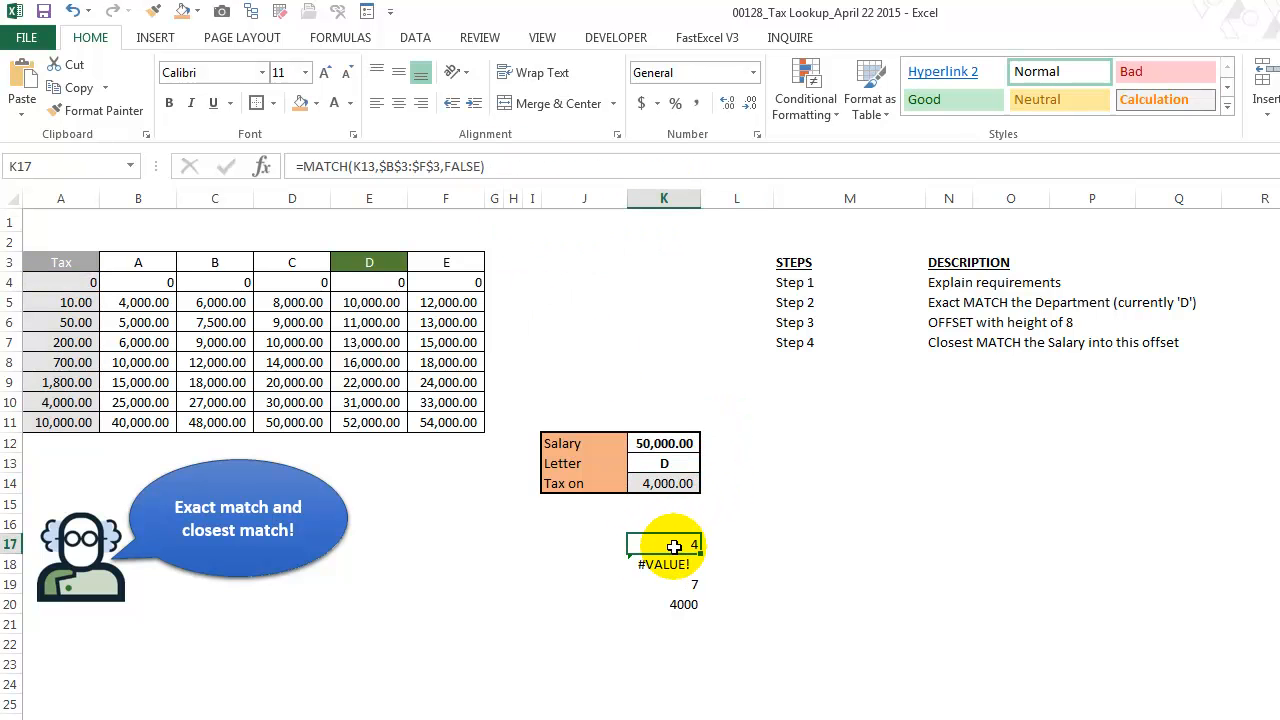
pyautogui.click(665, 477)
pyautogui.click(614, 167)
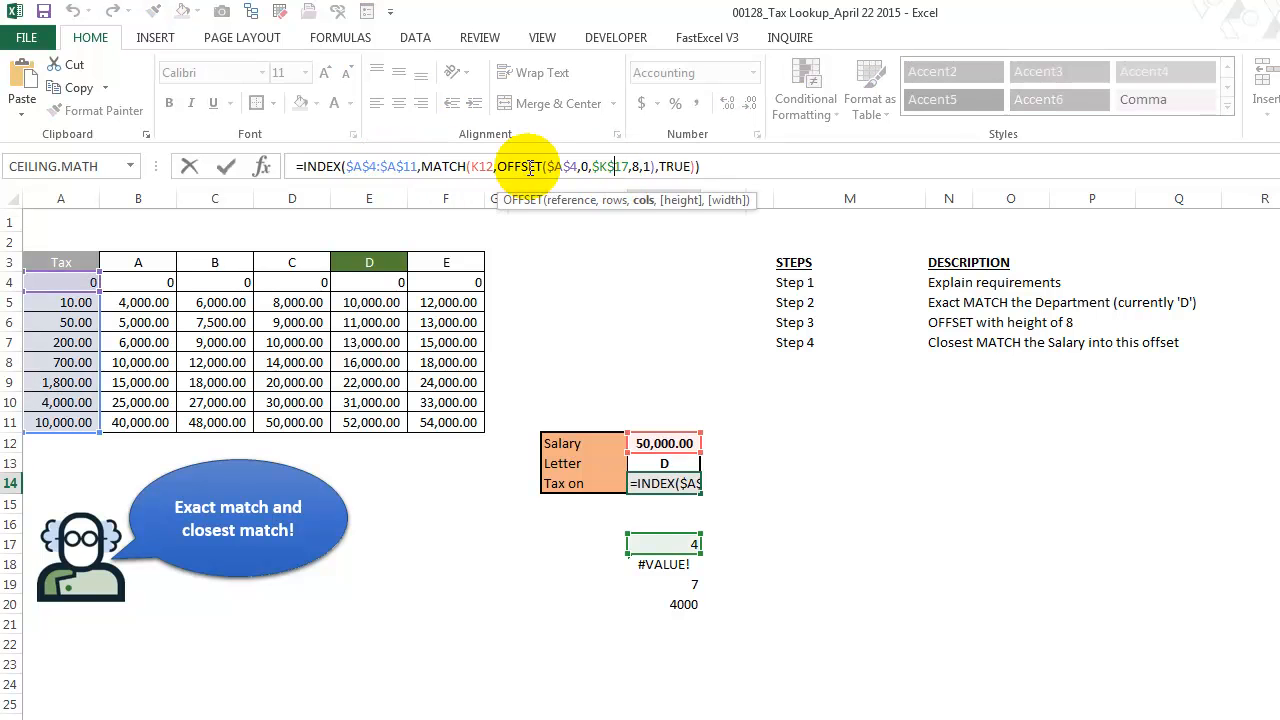
pyautogui.press('Escape')
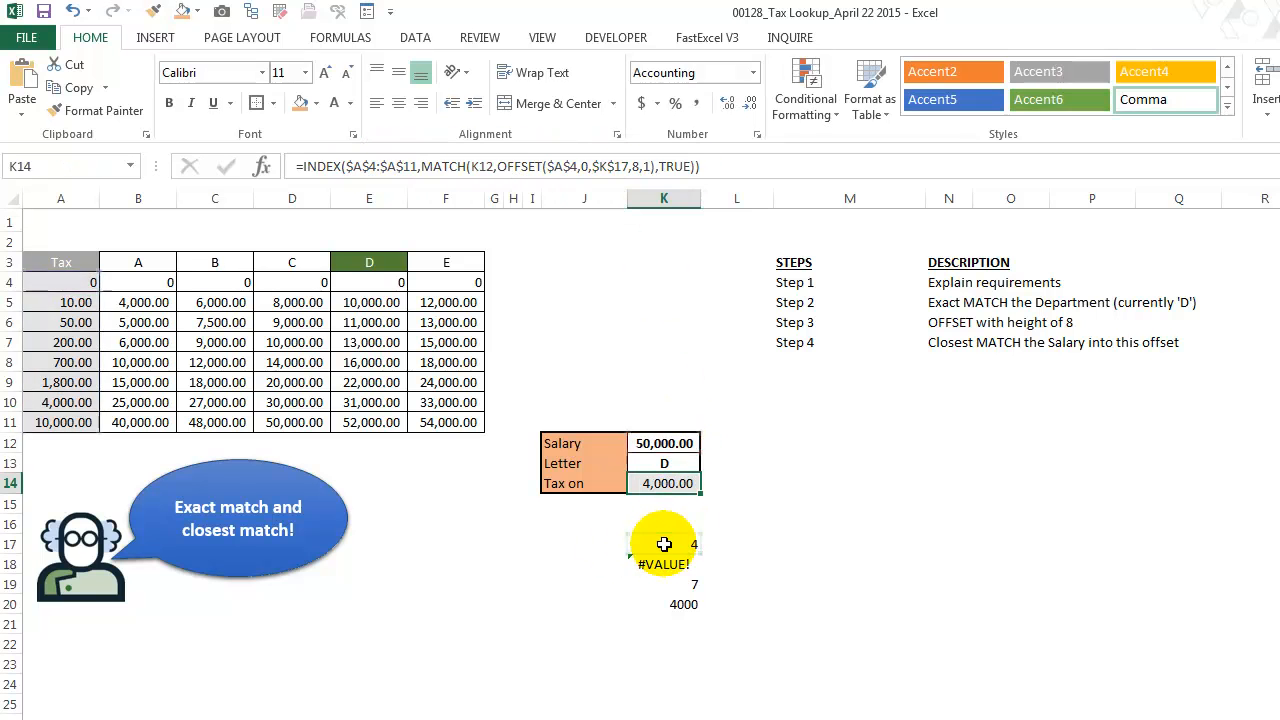
# Step: Copy the formula text =MATCH(K13,$B$3:$F$3,FALSE) from K17, leaving the cell unedited
pyautogui.click(657, 529)
pyautogui.moveTo(591, 163); pyautogui.dragTo(14, 151)
pyautogui.hotkey('ctrl', 'c')
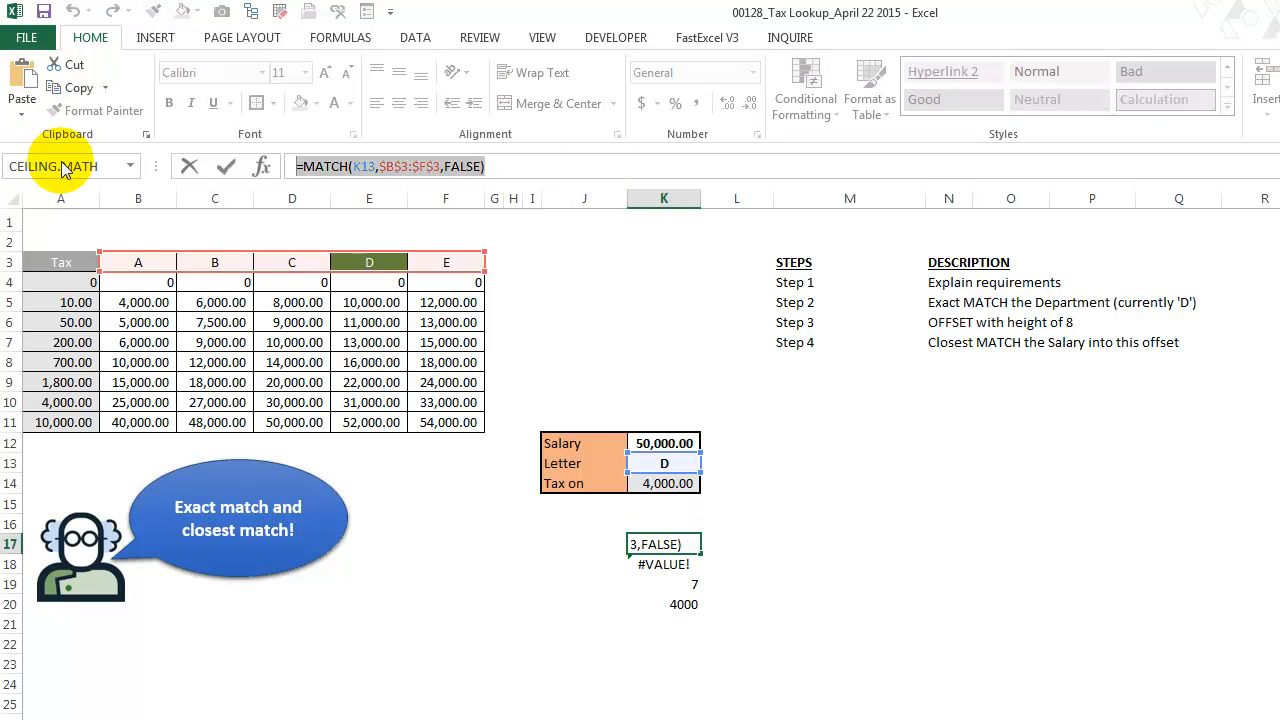
pyautogui.press('Escape')
# Step: Replace $K$17 in the K14 formula with MATCH(K13,$B$3:$F$3,FALSE), dropping the extra equals sign, and enter it
pyautogui.click(657, 483)
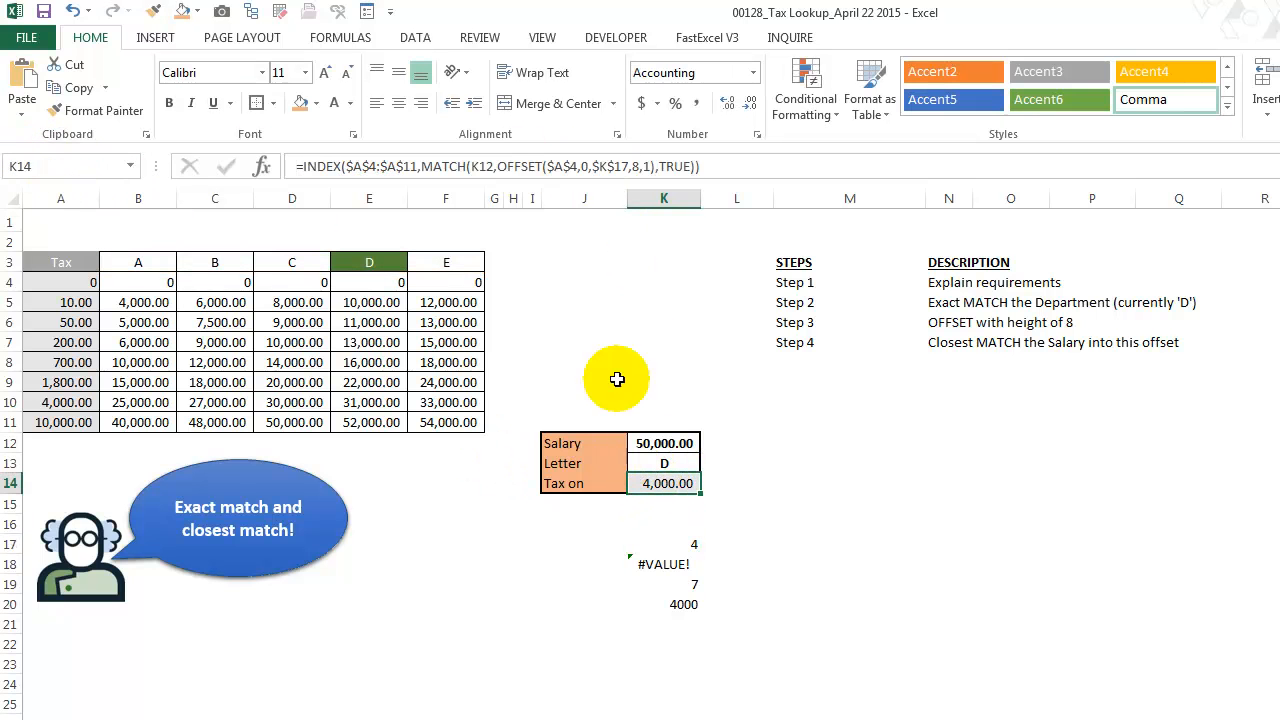
pyautogui.click(594, 167)
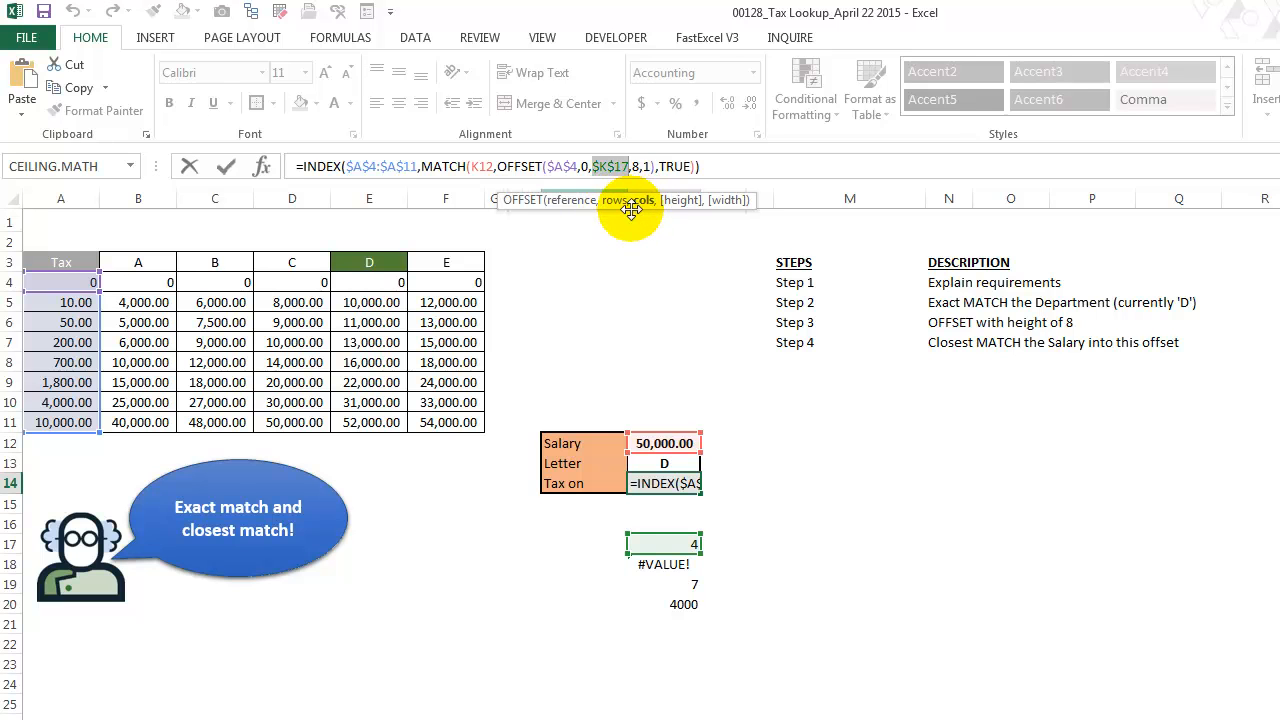
pyautogui.hotkey('ctrl', 'v')
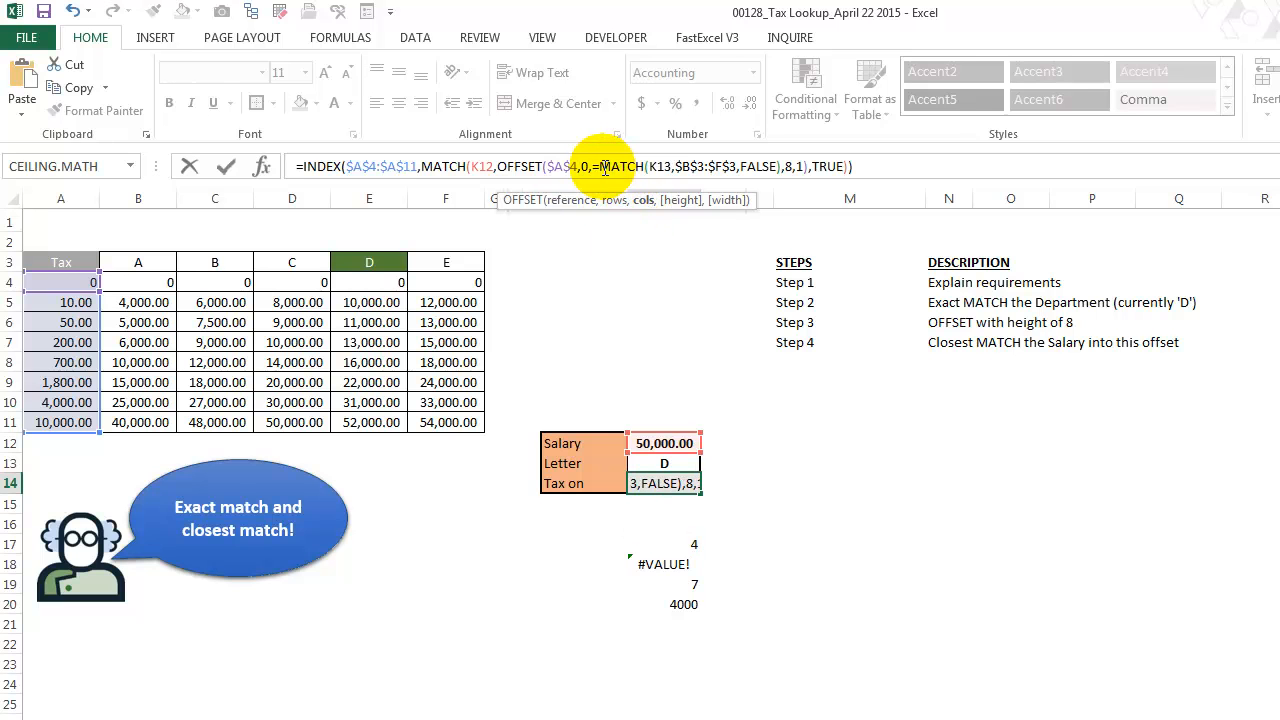
pyautogui.click(602, 176)
pyautogui.press('BackSpace')
pyautogui.press('Return')
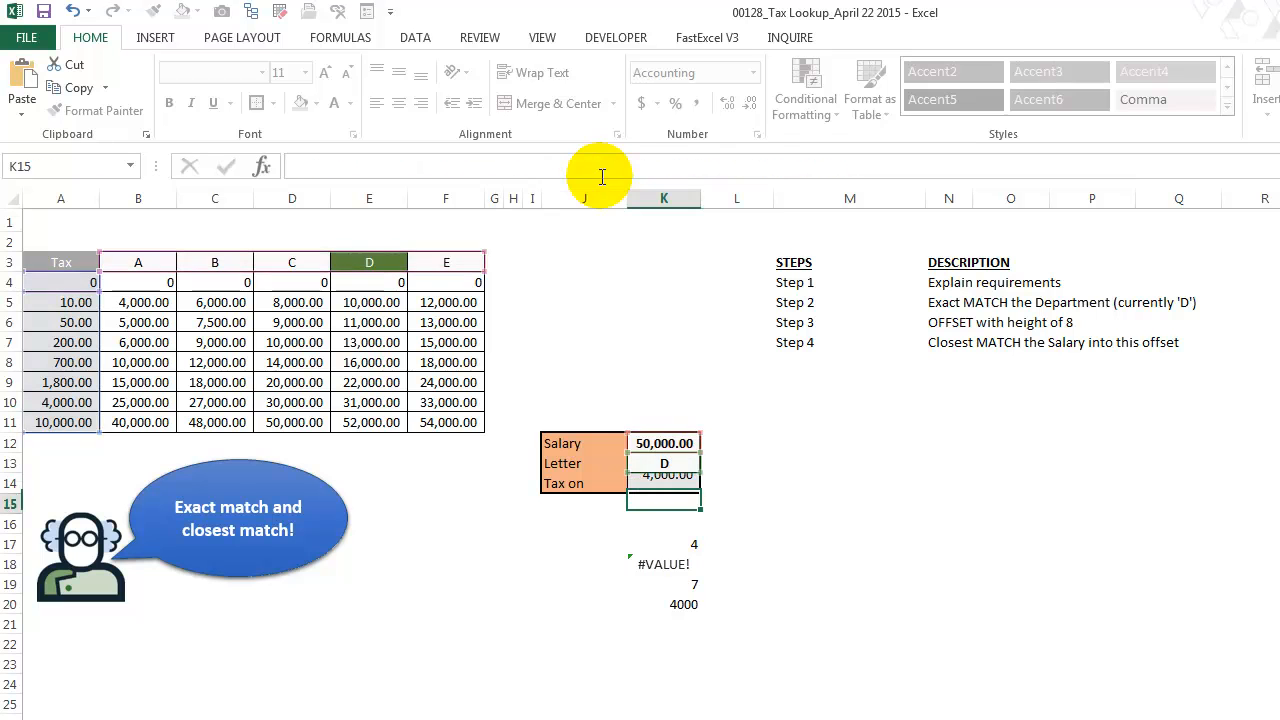
pyautogui.press('Up')
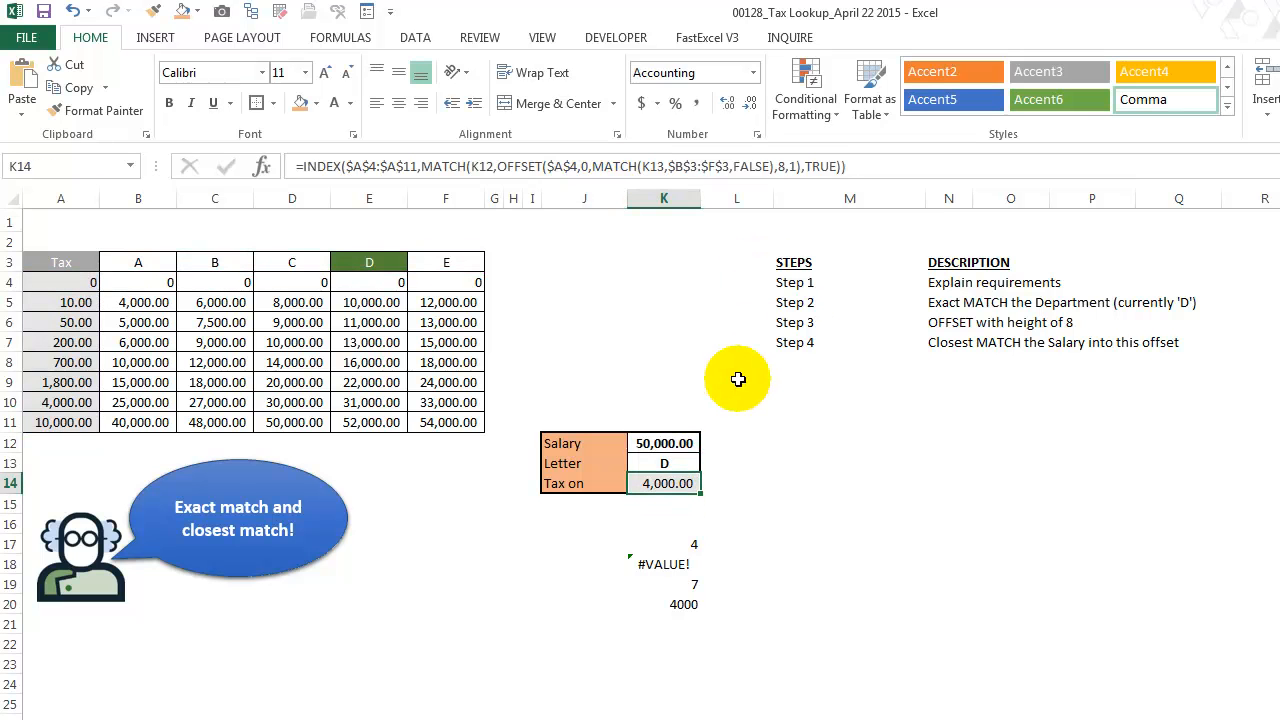
# Step: Copy the note "Double check results!" from AH13 into N9 under the step descriptions
pyautogui.click(1279, 463)
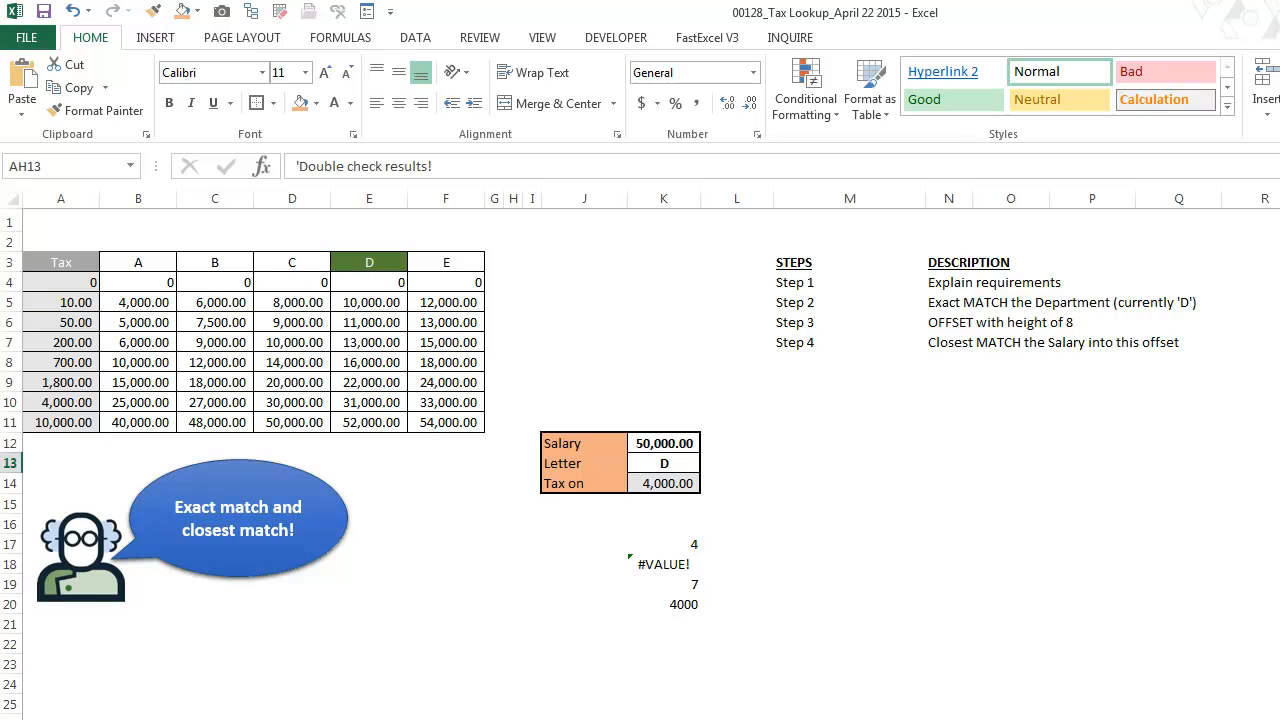
pyautogui.click(937, 380)
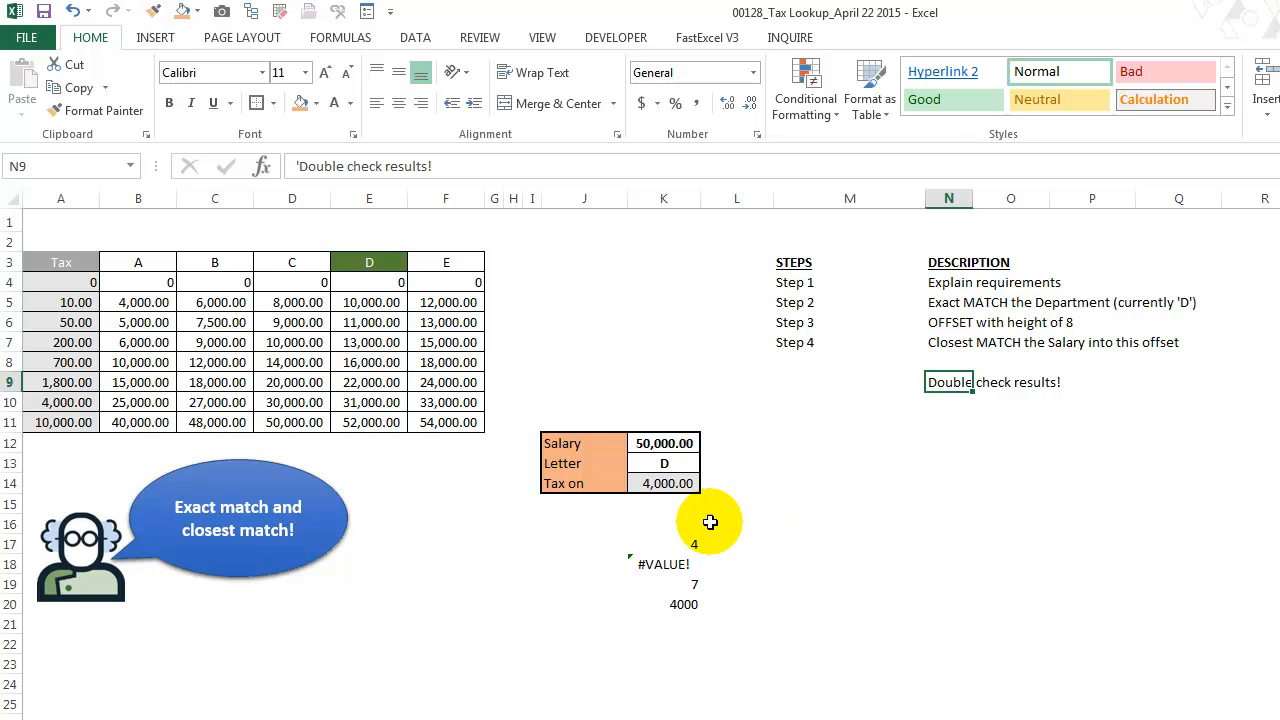
# Step: Set the letter in K13 to B and the salary in K12 to 6,800
pyautogui.click(654, 446)
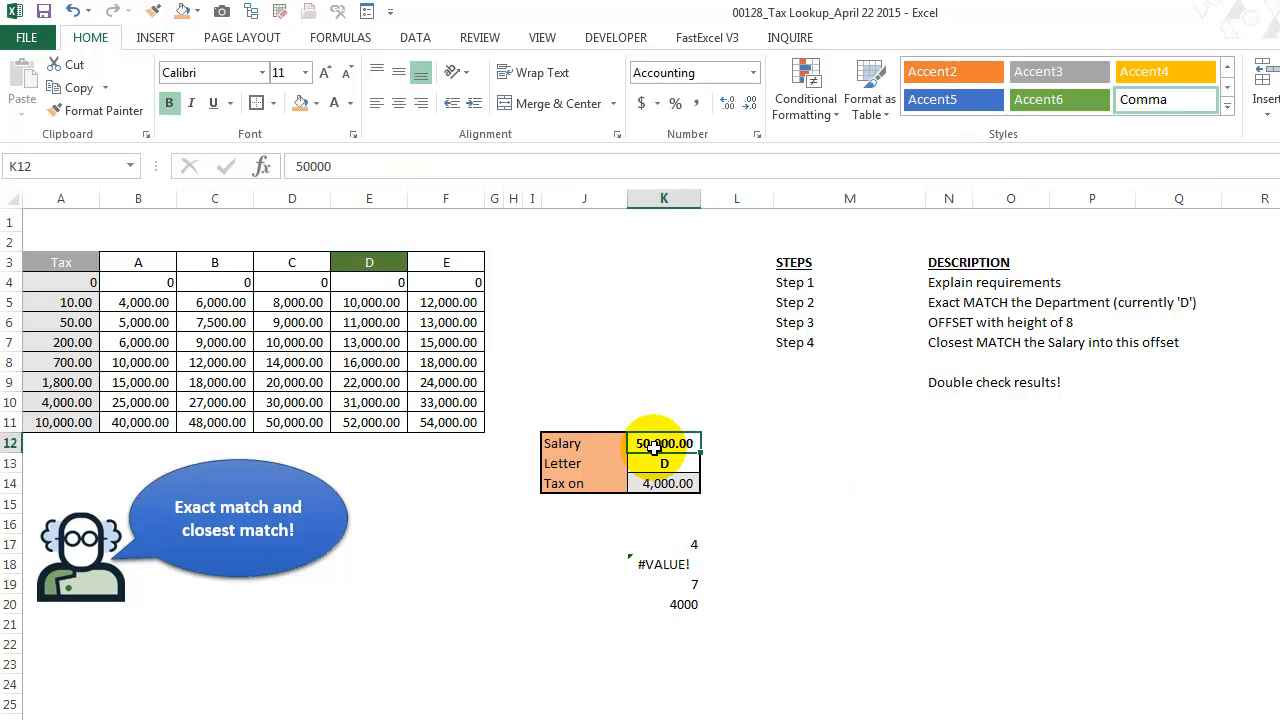
pyautogui.click(663, 466)
pyautogui.click(709, 465)
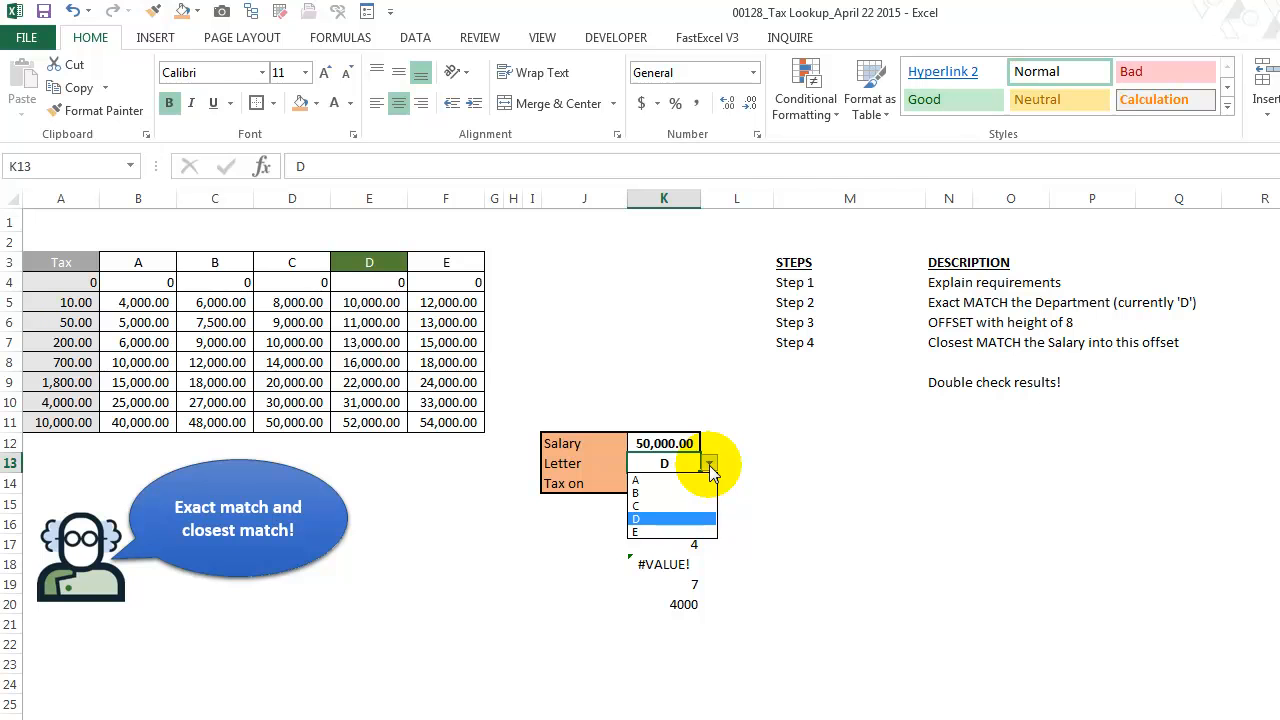
pyautogui.click(670, 493)
pyautogui.click(657, 443)
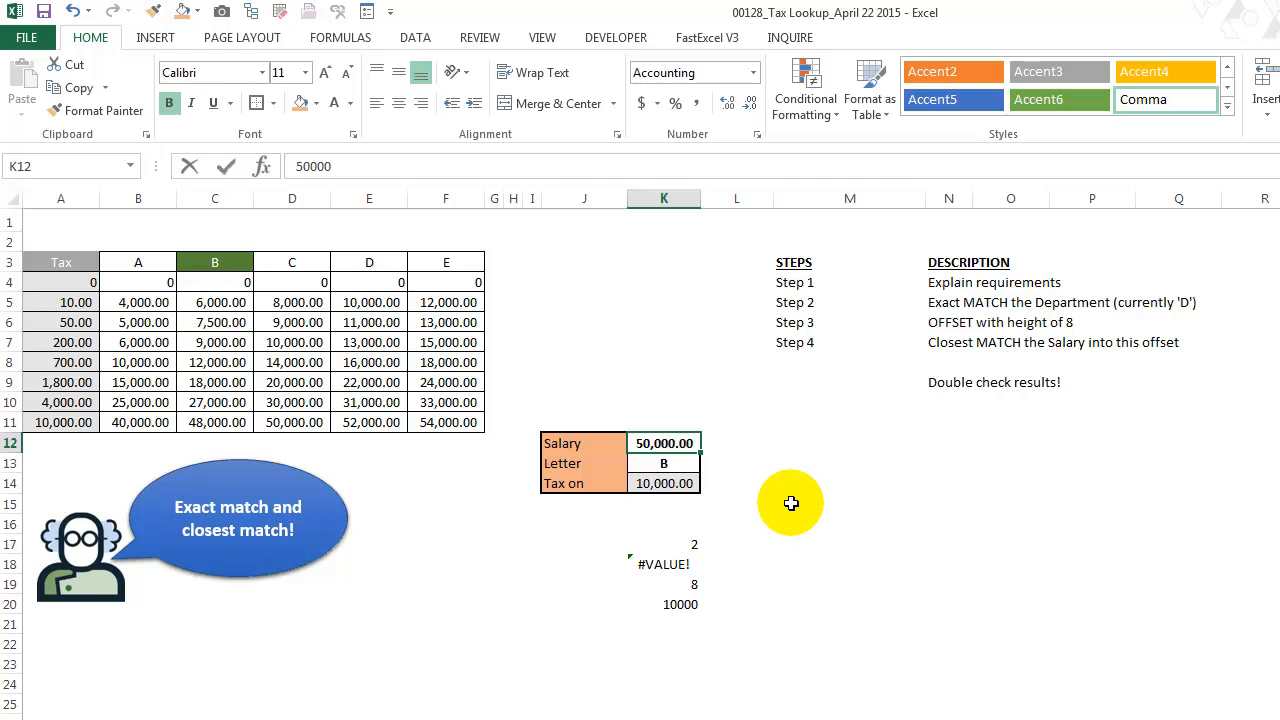
pyautogui.write('6,')
pyautogui.write('800')
pyautogui.press('Return')
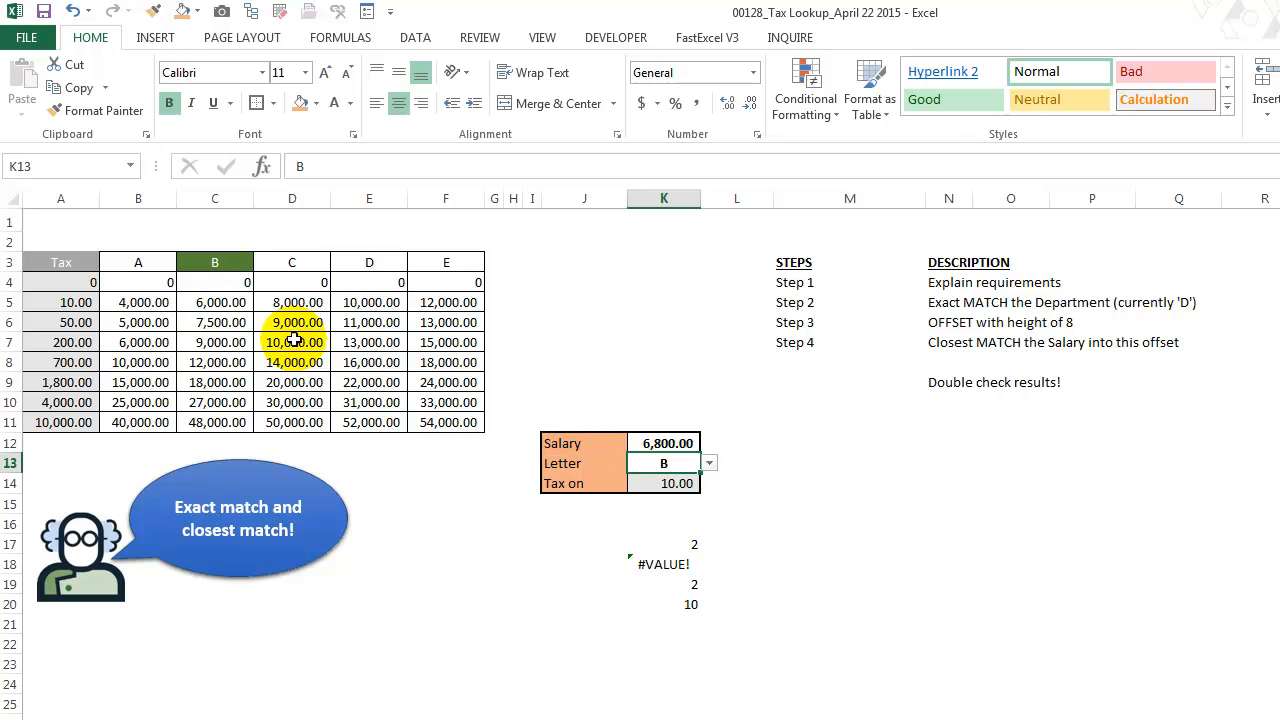
# Step: Check the tax in K14 against the B column salary brackets in C5:C6 and the tax amounts in column A
pyautogui.click(210, 300)
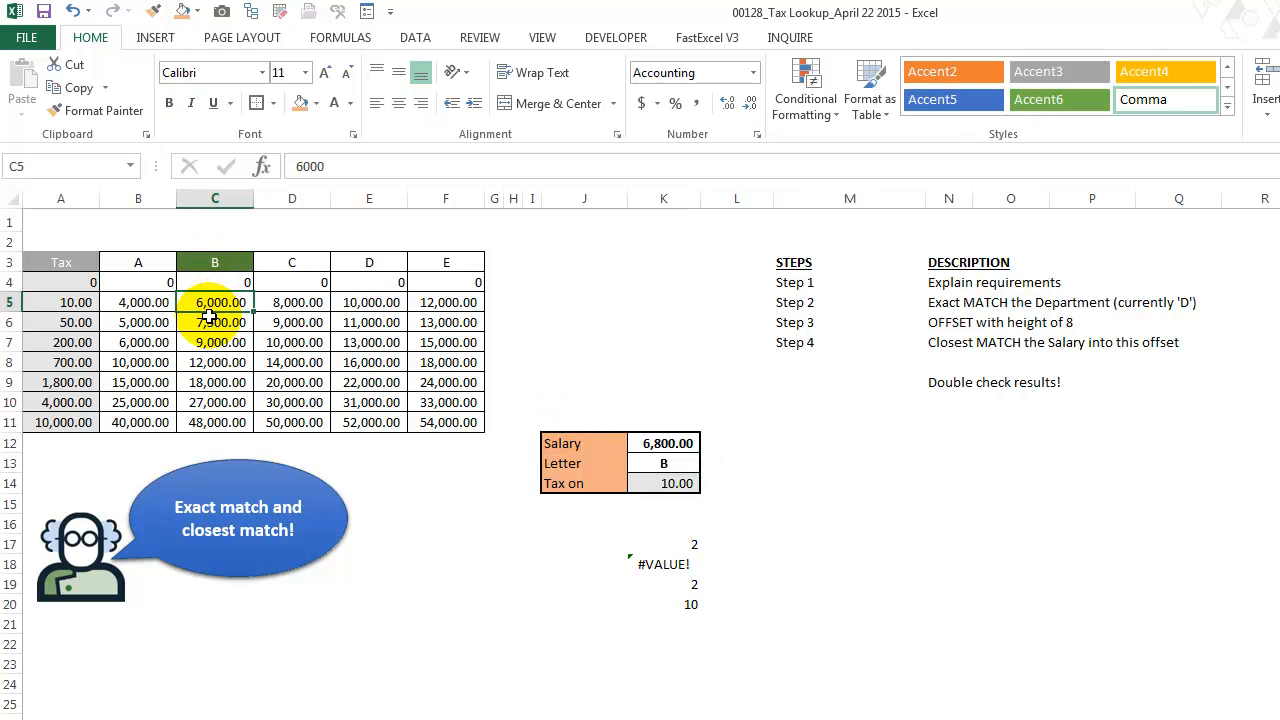
pyautogui.moveTo(210, 320); pyautogui.dragTo(219, 322)
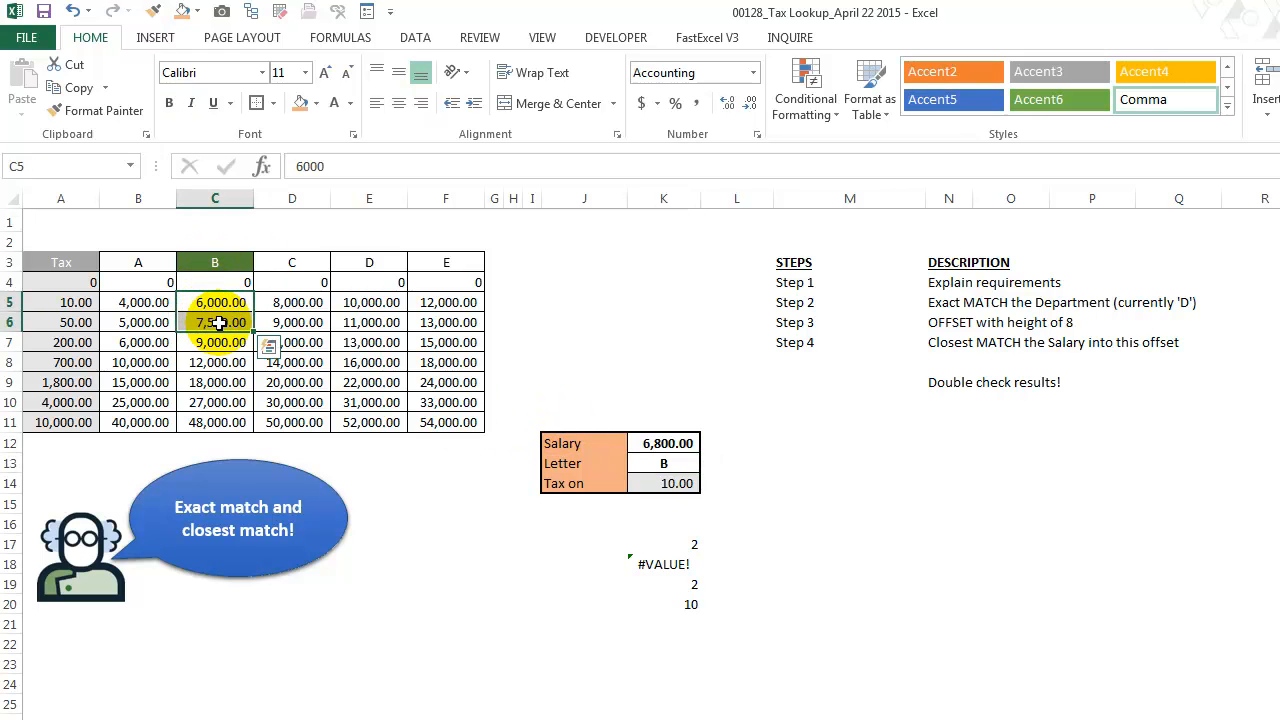
pyautogui.click(75, 303)
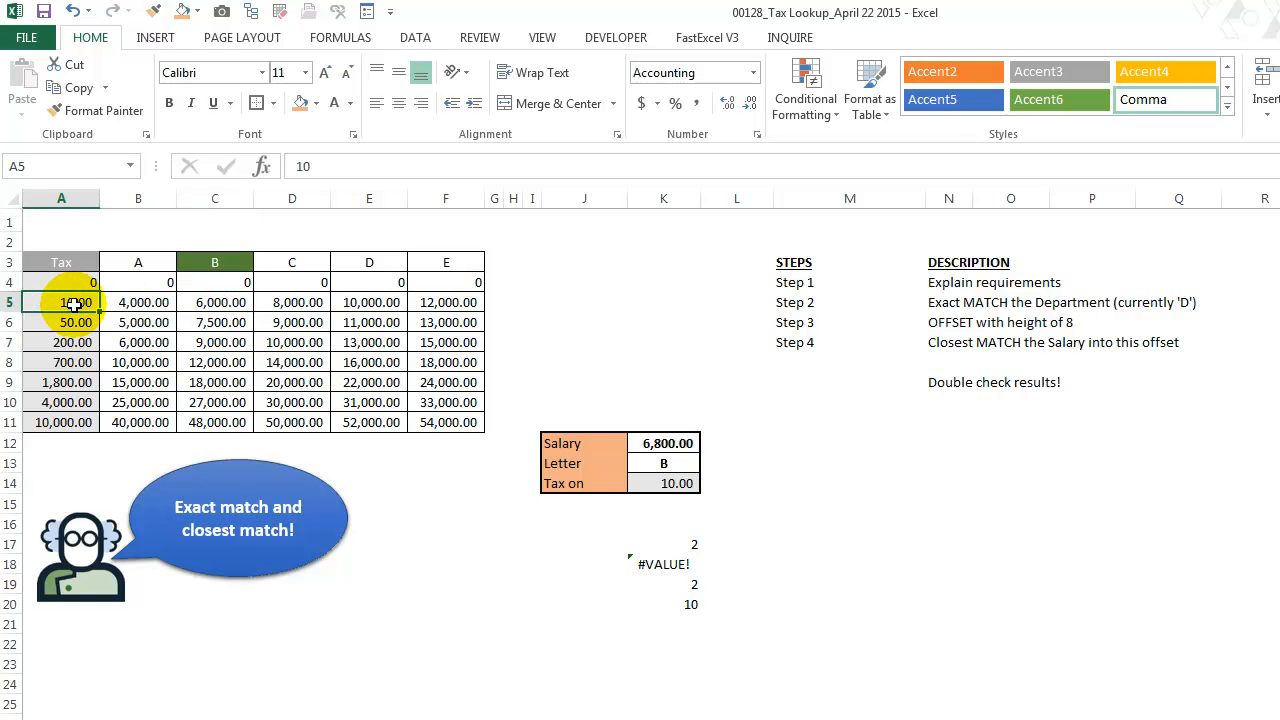
pyautogui.click(685, 484)
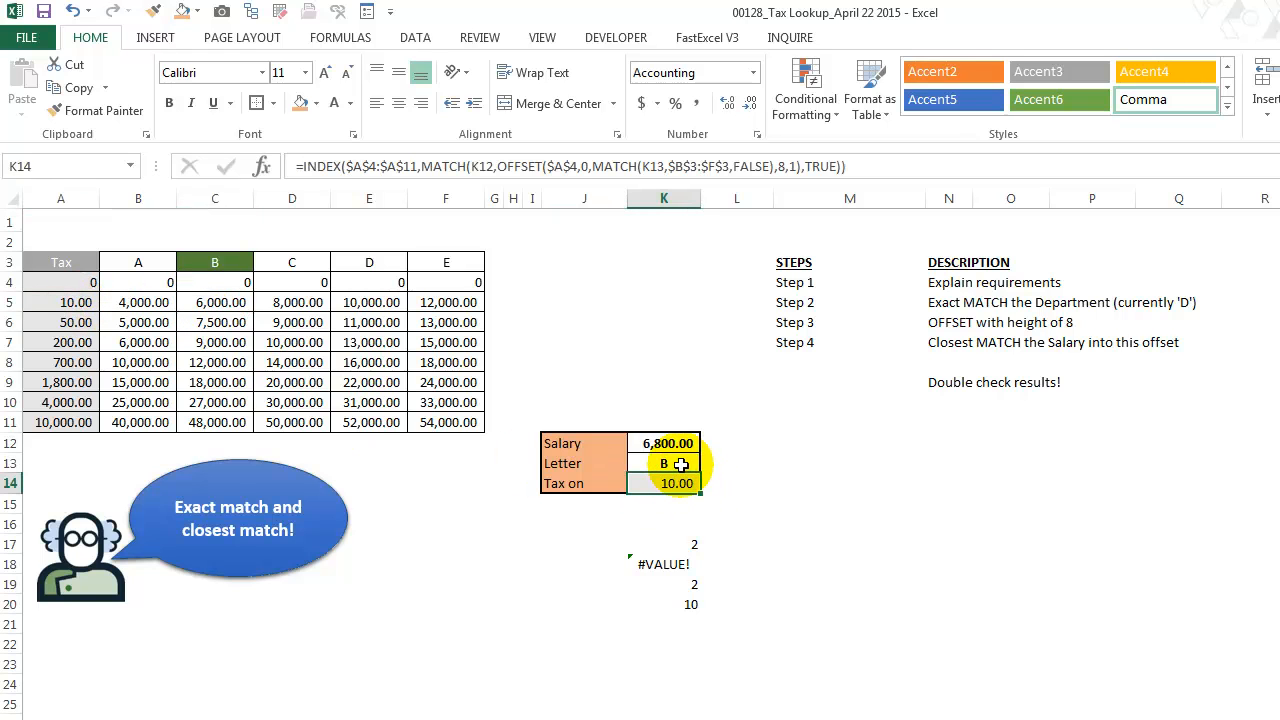
pyautogui.click(680, 464)
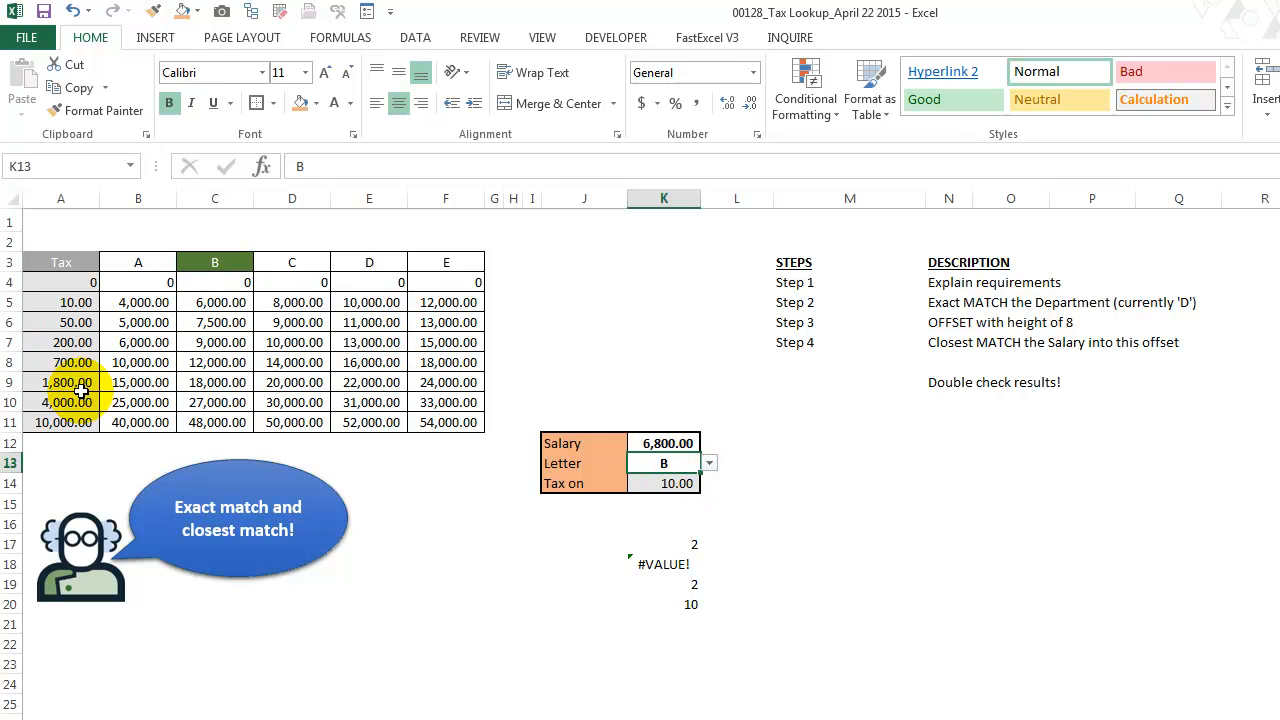
pyautogui.click(88, 284)
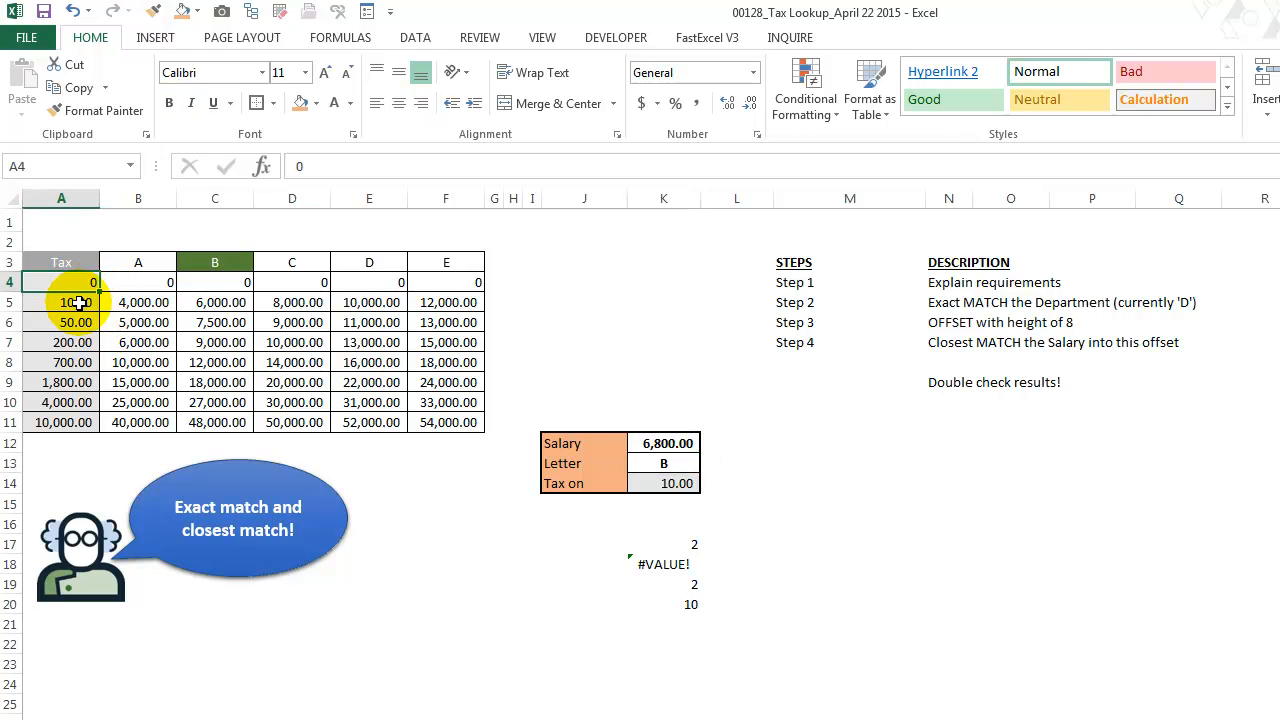
pyautogui.click(79, 303)
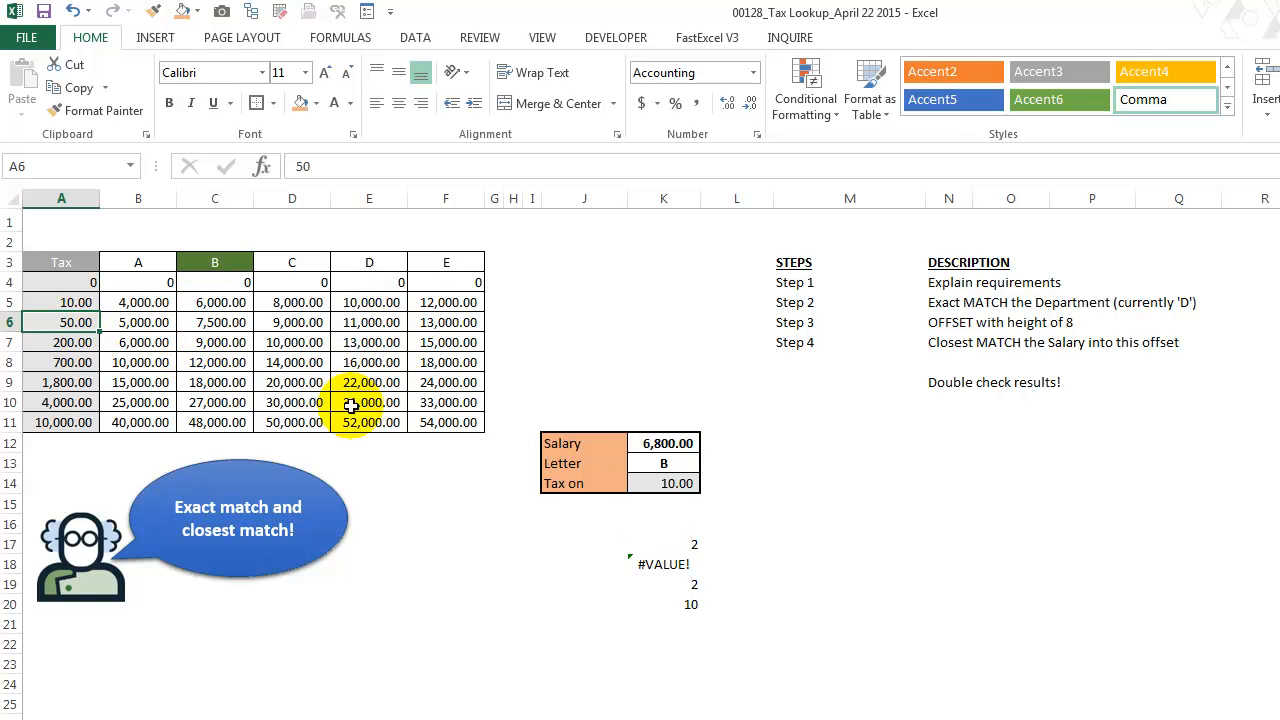
# Step: Copy the text of the SUM and IF array formula from F32, leaving the cell unedited
pyautogui.click(446, 718)
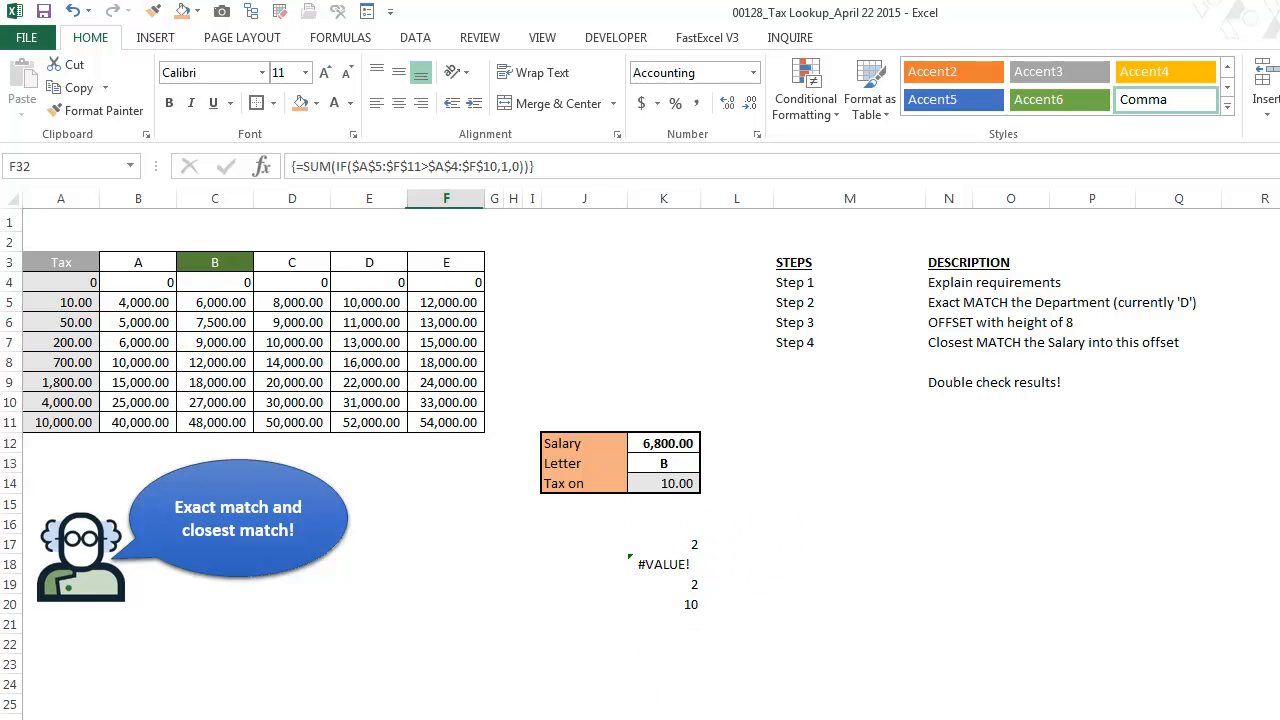
pyautogui.click(577, 165)
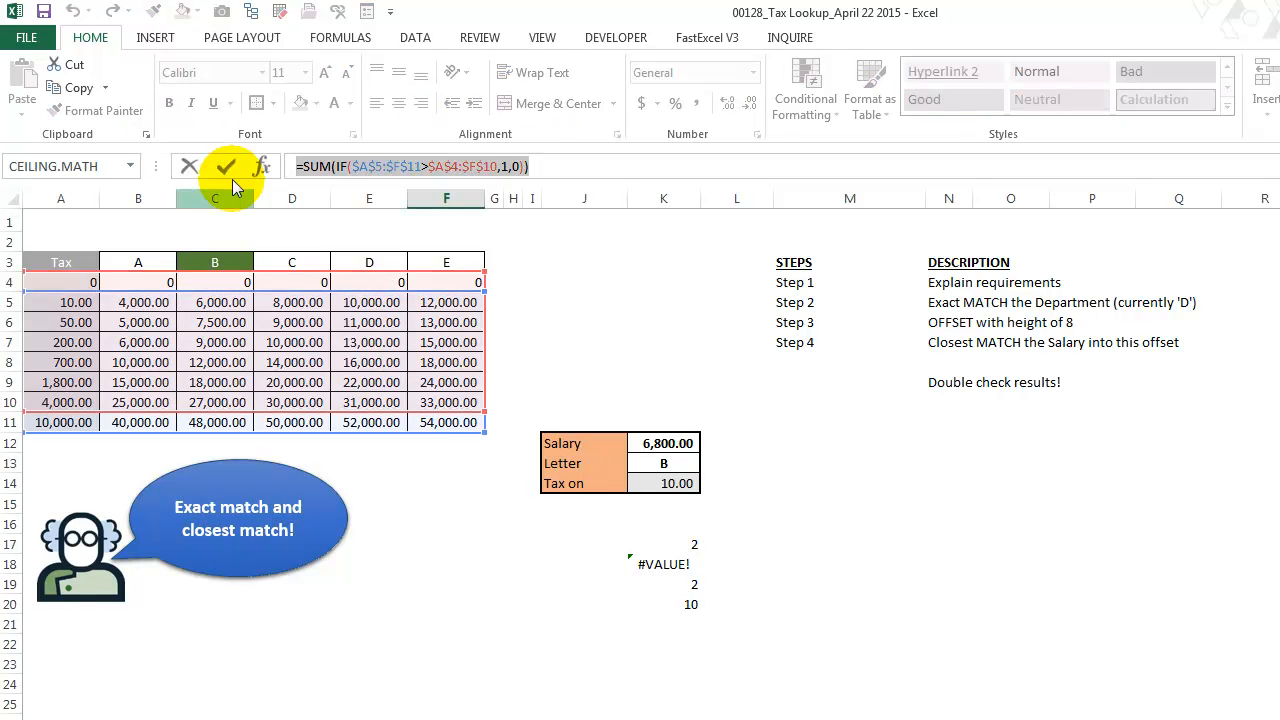
pyautogui.press('Escape')
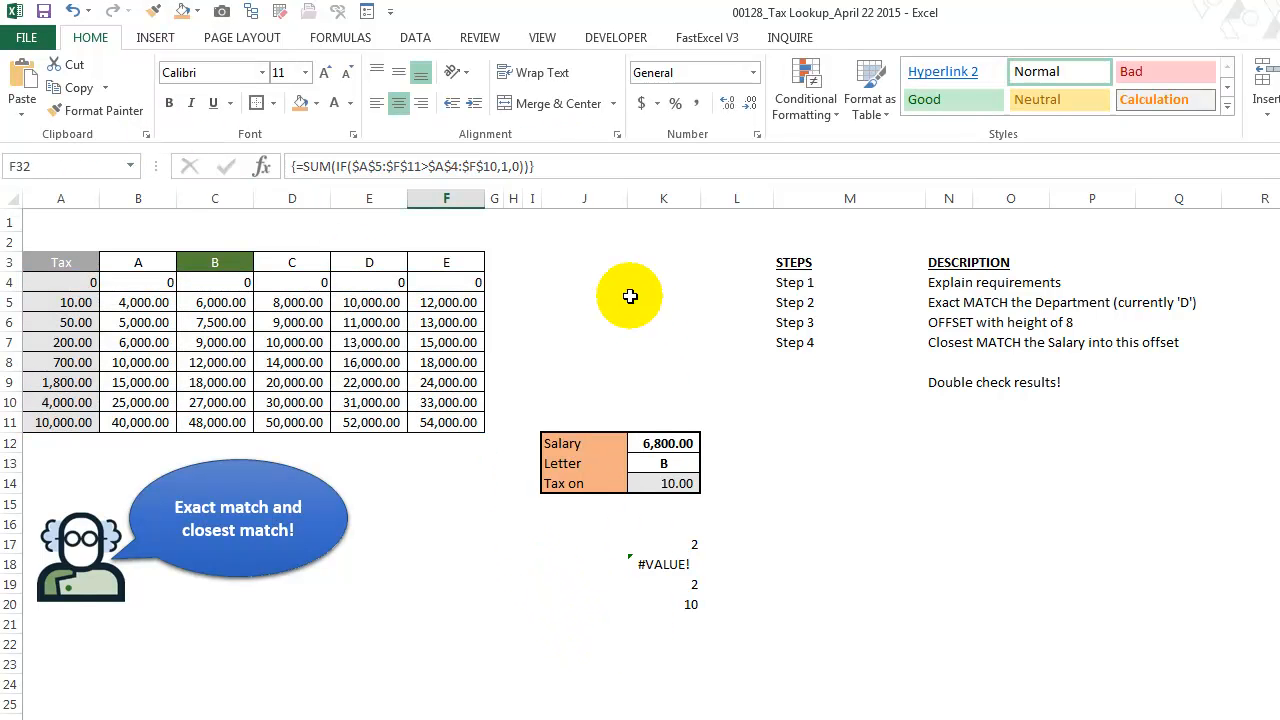
# Step: Enter =SUM(IF($A$5:$F$11>$A$4:$F$10,1,0)) in L9 as an array formula
pyautogui.click(860, 382)
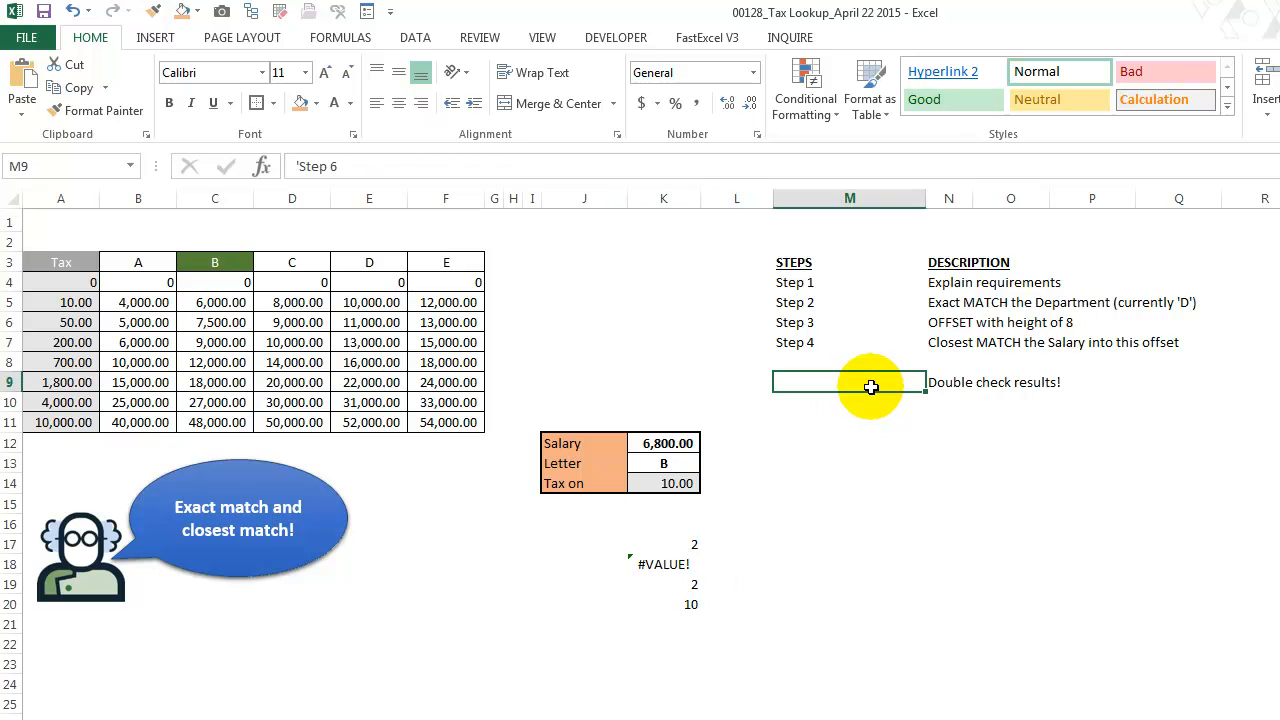
pyautogui.click(687, 166)
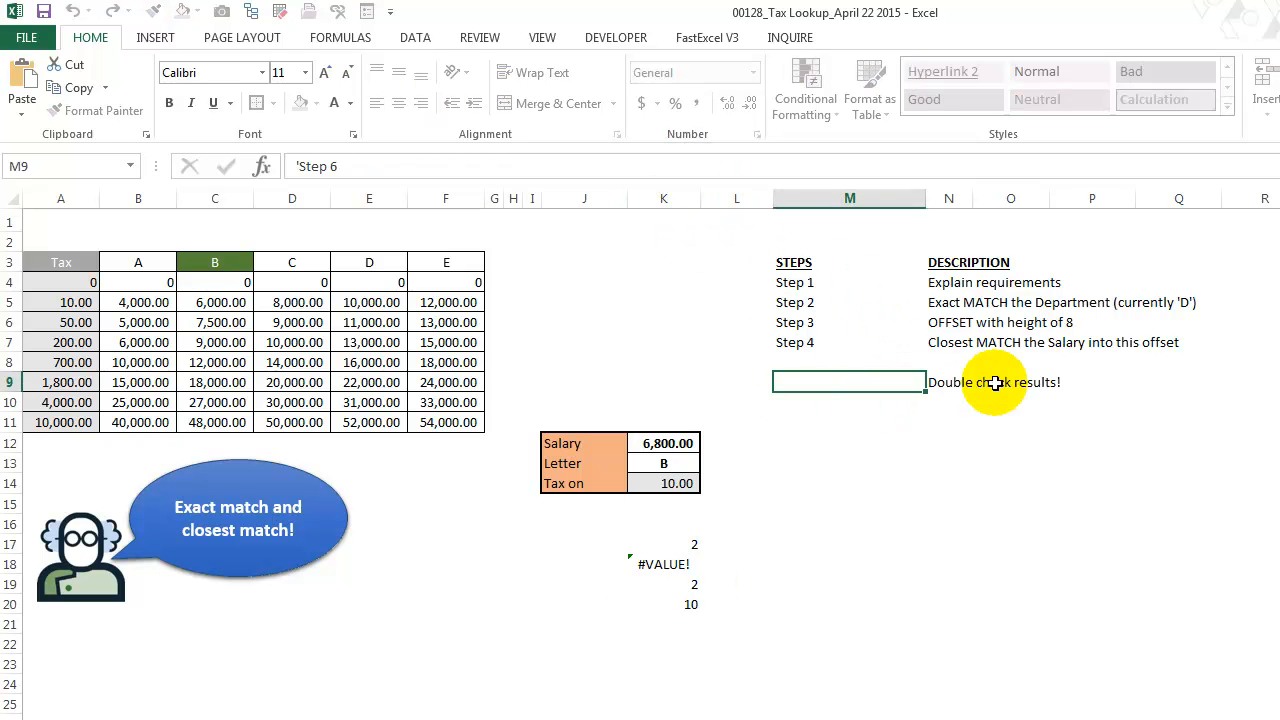
pyautogui.click(1095, 384)
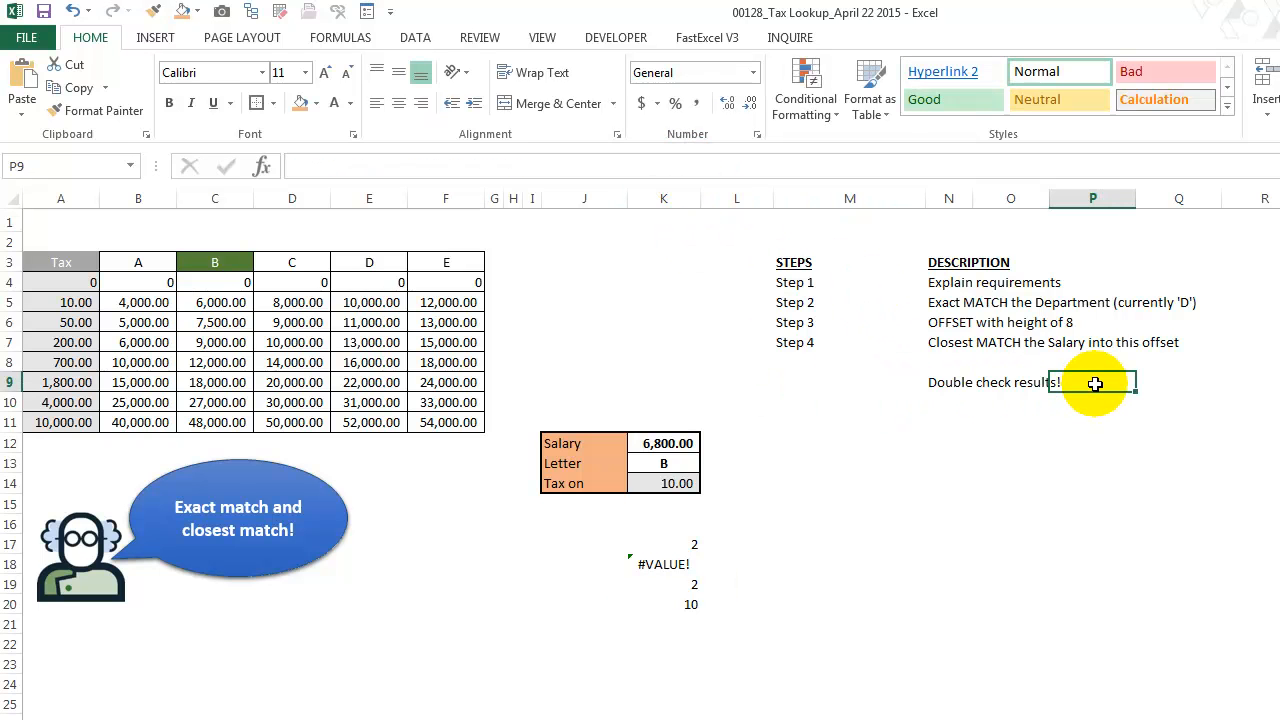
pyautogui.click(737, 382)
pyautogui.click(684, 167)
pyautogui.write('=SUM(IF($A$5:$F$11>$A$4:$F$10,1,0))')
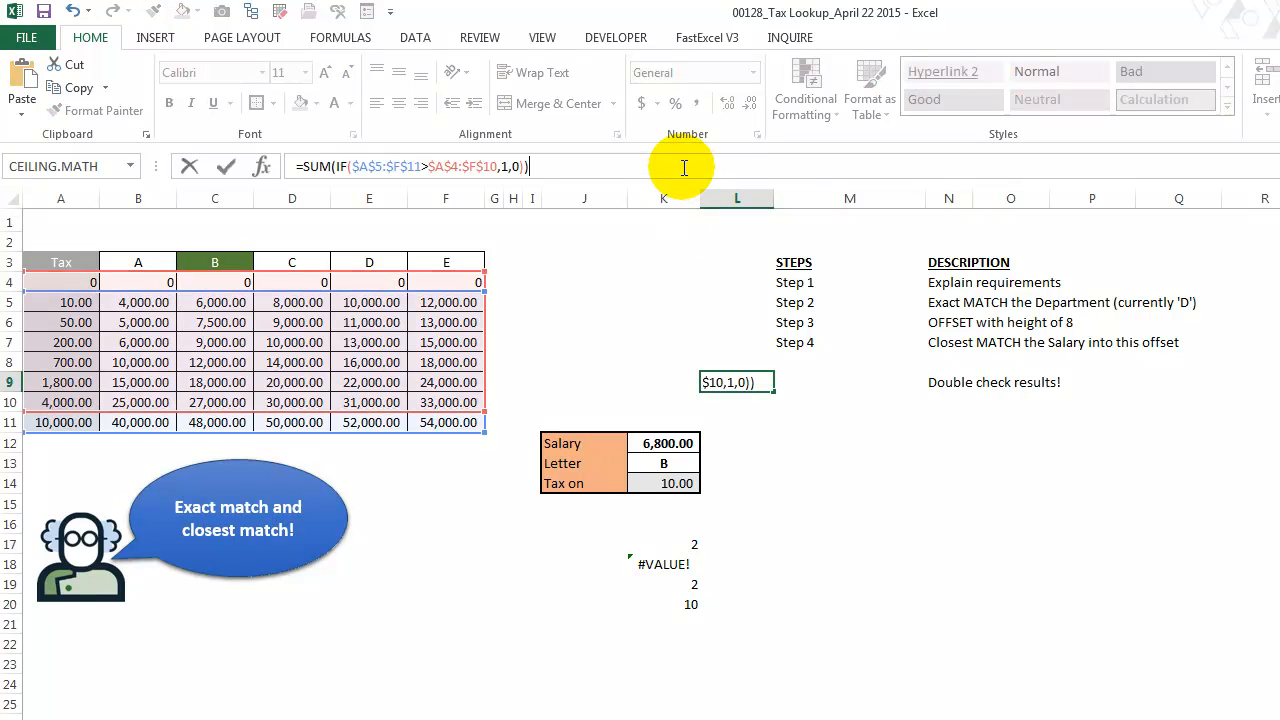
pyautogui.hotkey('ctrl', 'shift', 'Return')
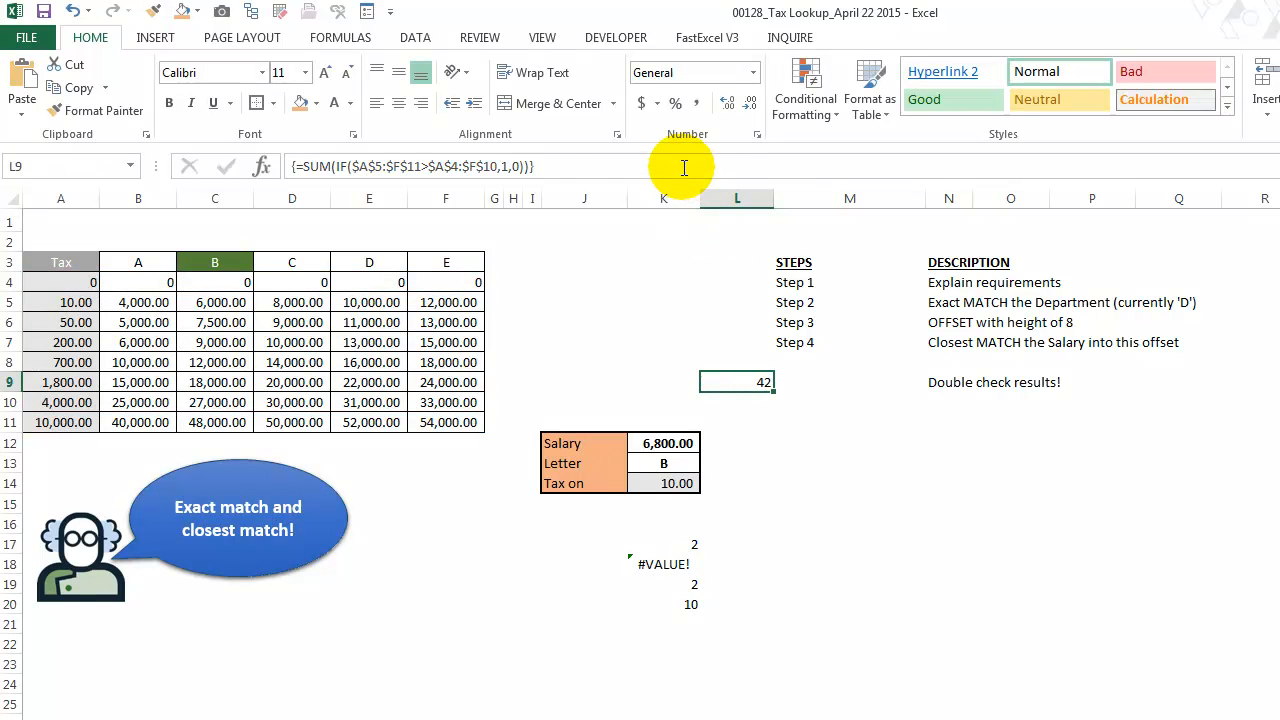
# Step: Change the IF function's false value in L9 to "" and re-enter it as an array formula
pyautogui.click(484, 166)
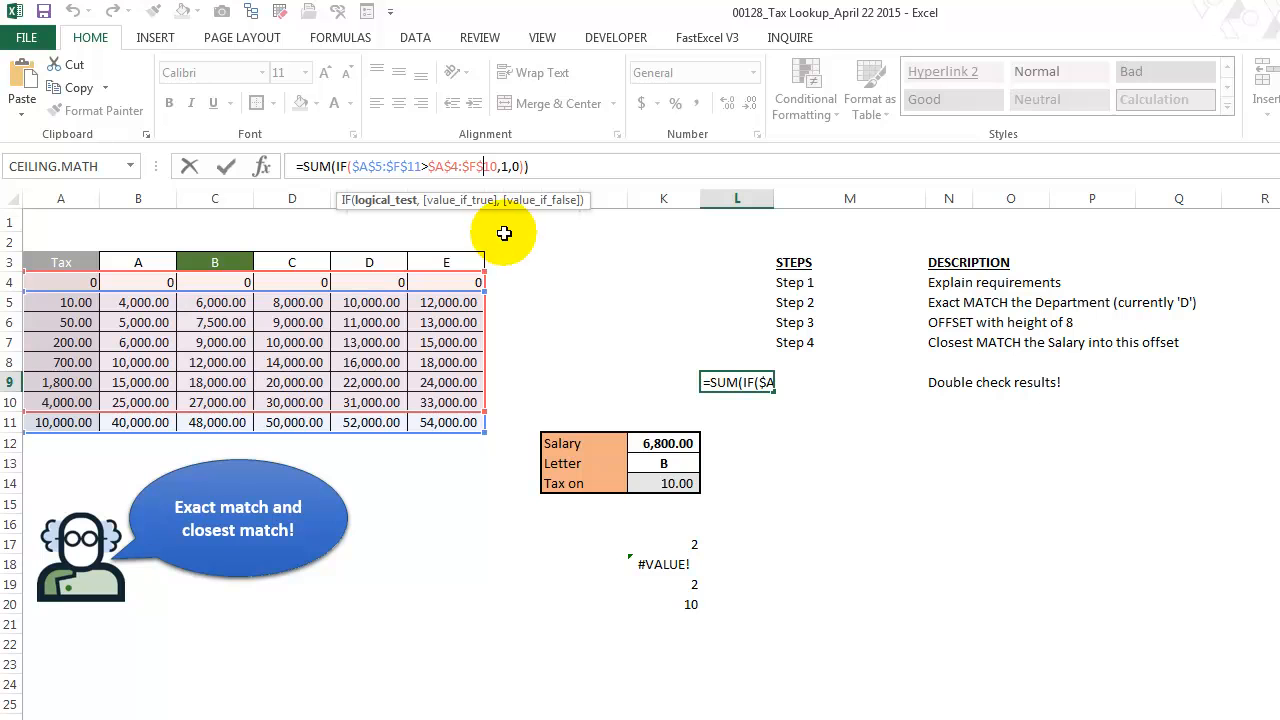
pyautogui.click(390, 200)
pyautogui.click(478, 205)
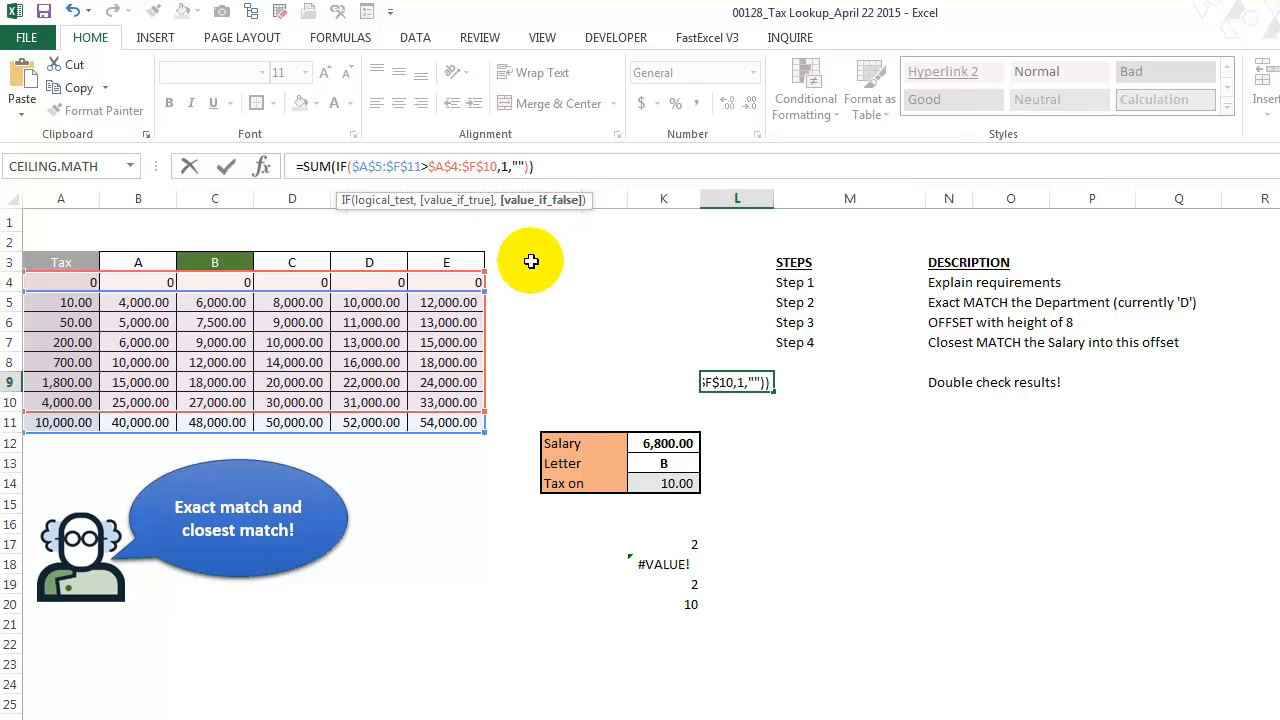
pyautogui.hotkey('ctrl', 'shift', 'Return')
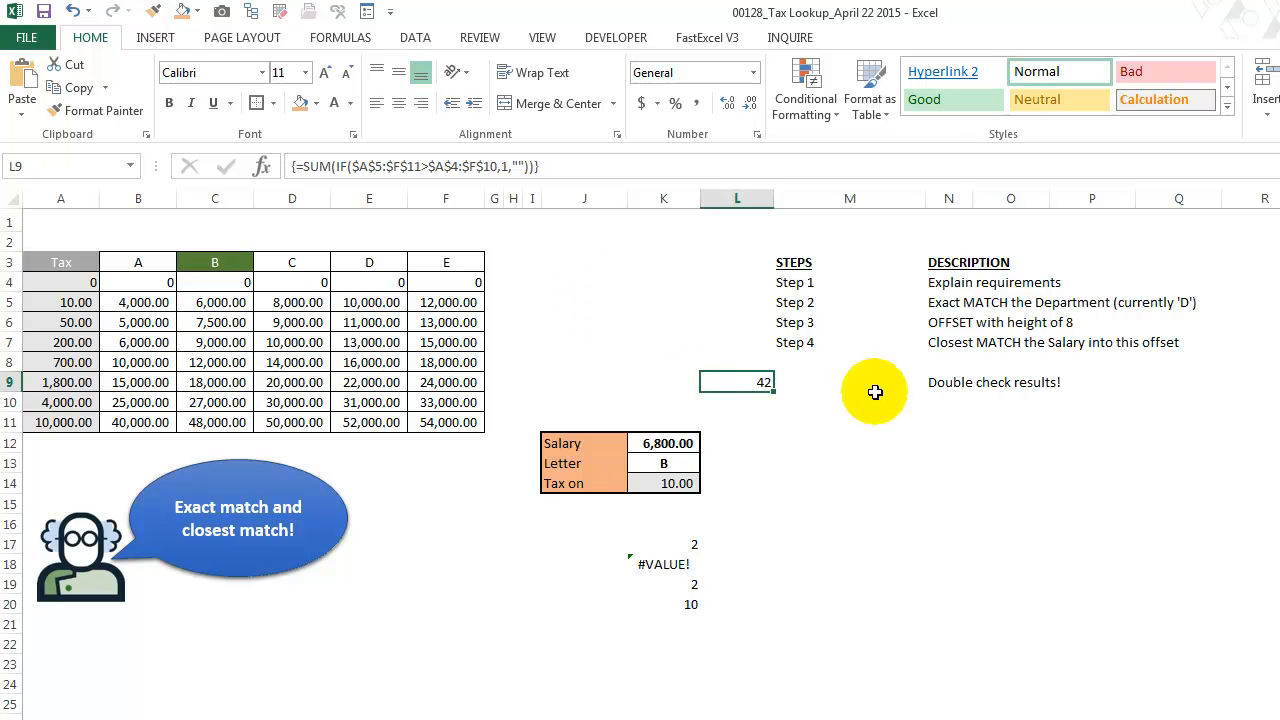
# Step: Examine the tax table's ranges A4:F11, header row A3:F3 and A5:F11 against what the array formula compares
pyautogui.moveTo(468, 422); pyautogui.dragTo(76, 283)
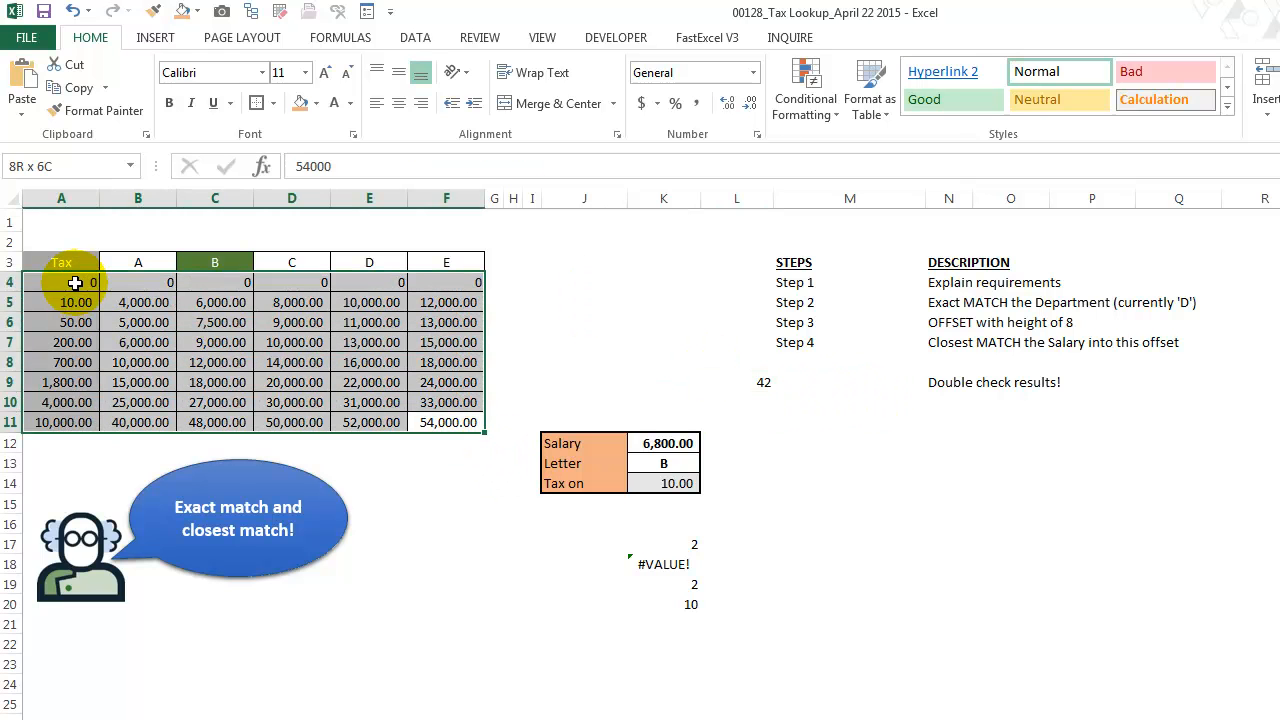
pyautogui.click(445, 420)
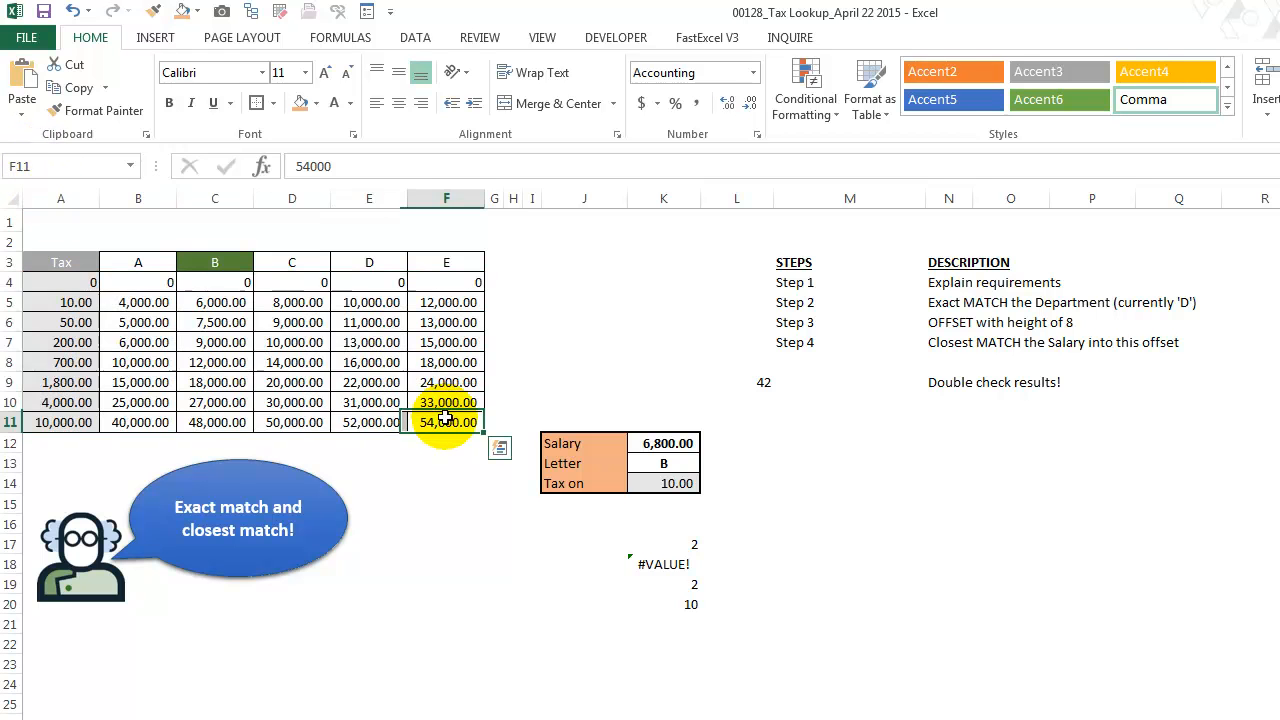
pyautogui.moveTo(445, 418); pyautogui.dragTo(43, 288)
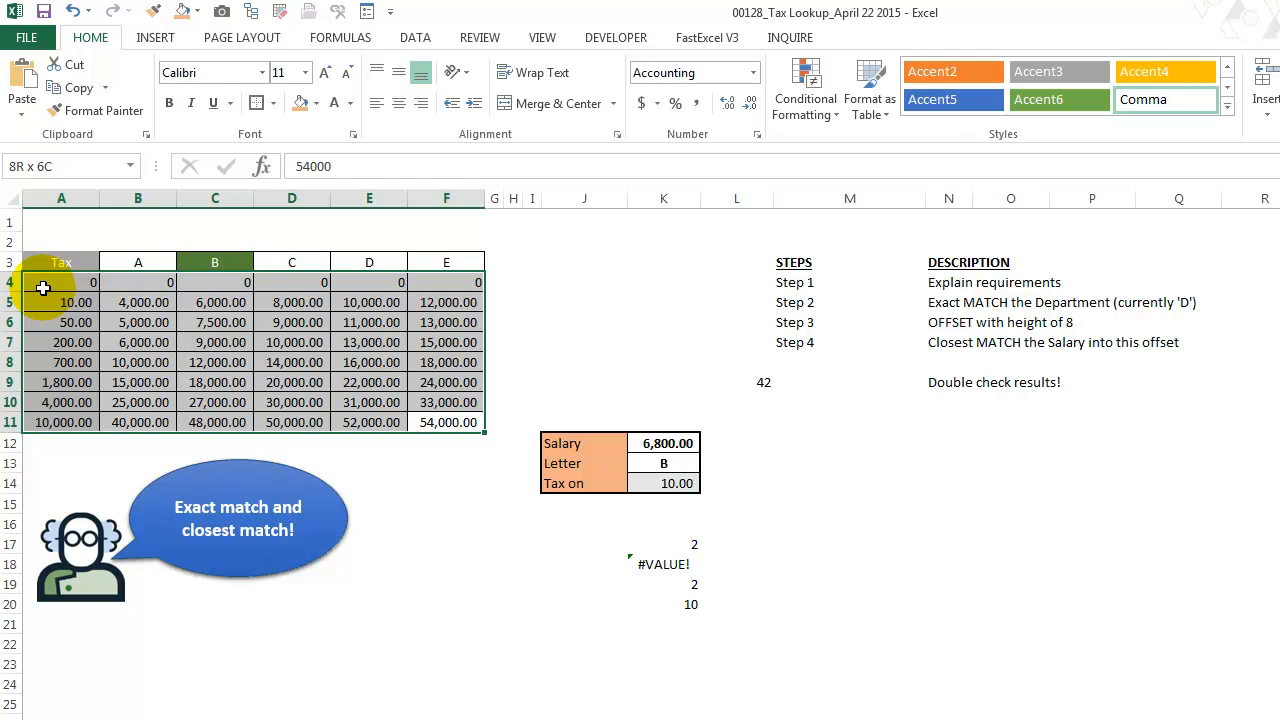
pyautogui.moveTo(43, 288); pyautogui.dragTo(440, 280)
pyautogui.moveTo(75, 262); pyautogui.dragTo(457, 262)
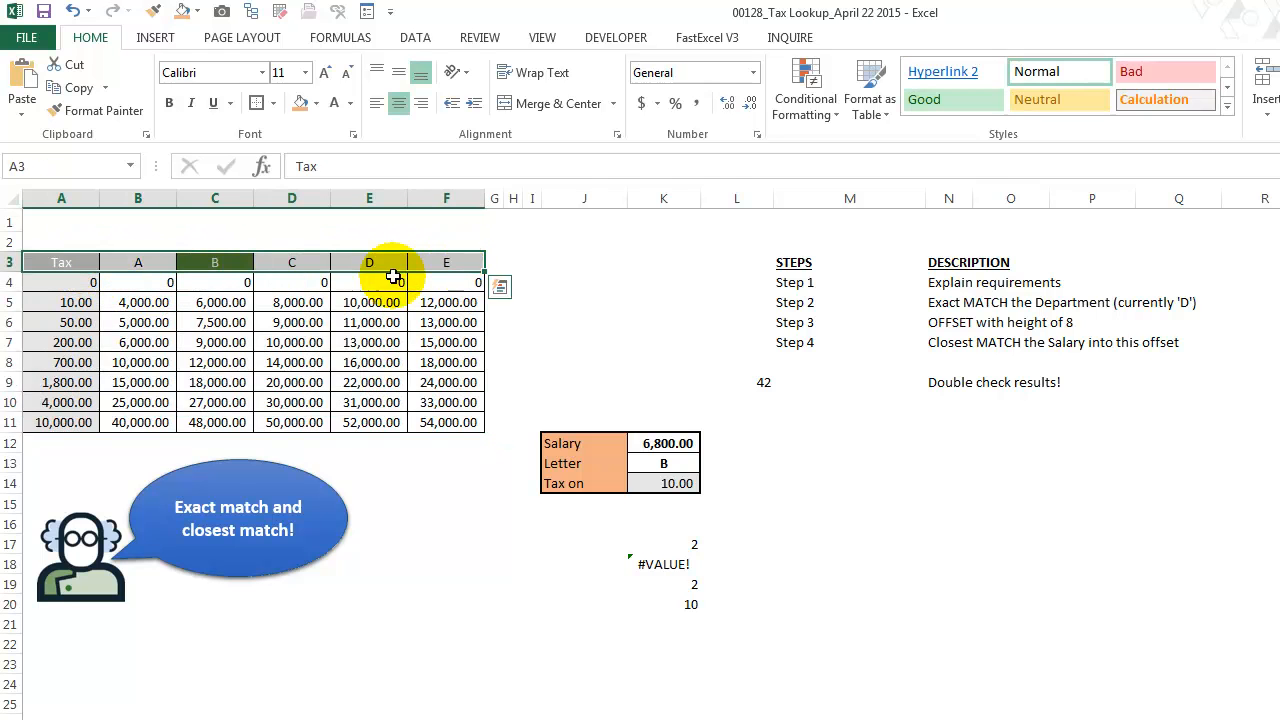
pyautogui.moveTo(72, 300); pyautogui.dragTo(449, 413)
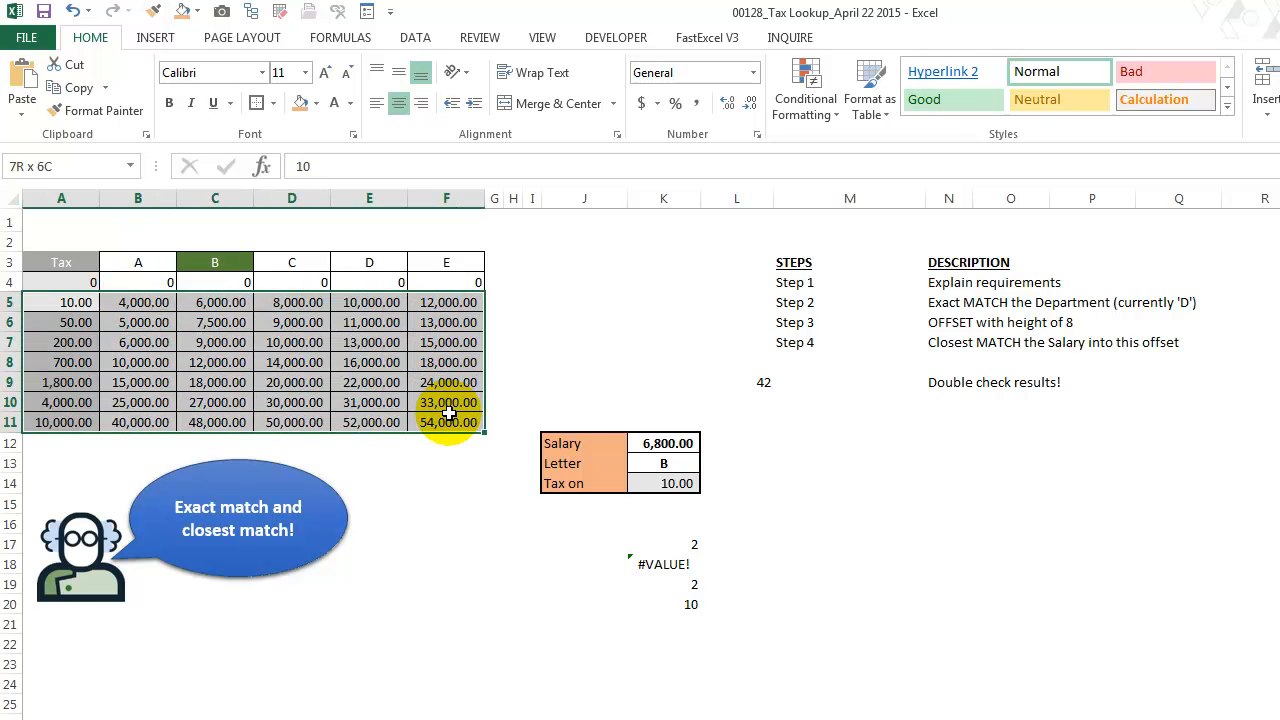
# Step: Enter =COUNT(A5:F11) in K9, beside the array formula, to count the table's numeric cells below the zero row
pyautogui.click(748, 381)
pyautogui.click(664, 384)
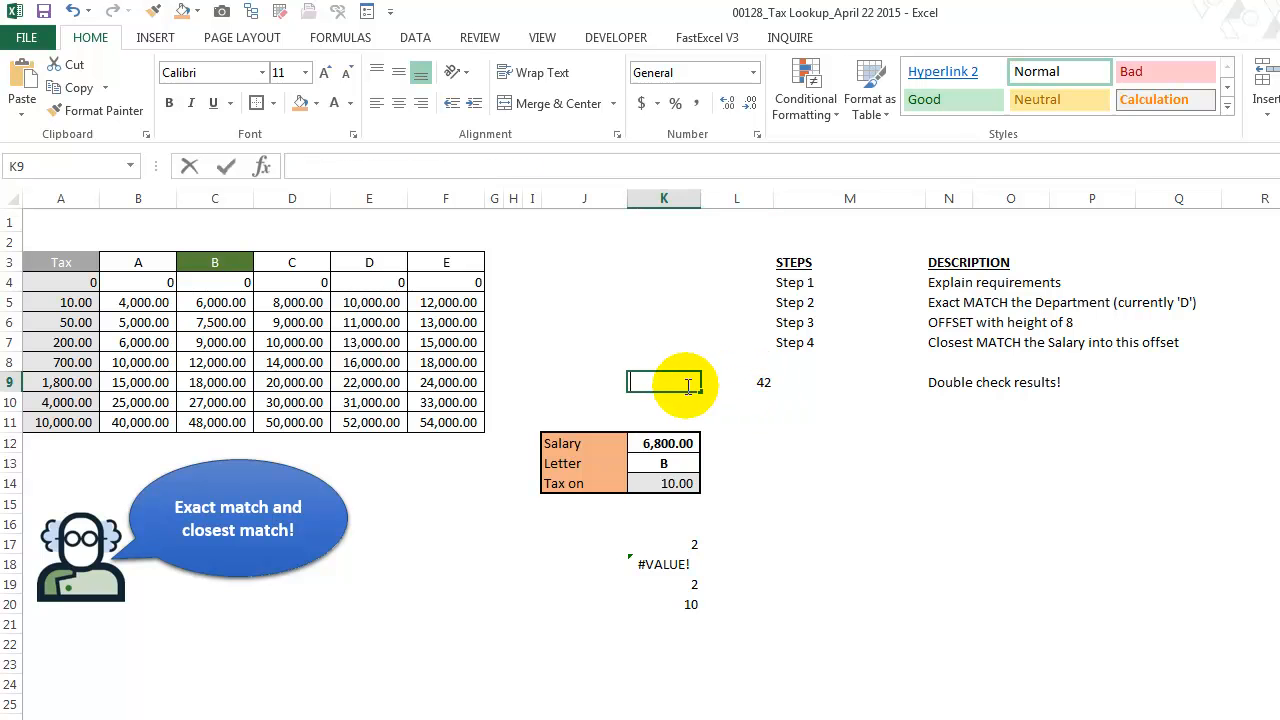
pyautogui.write('=count(')
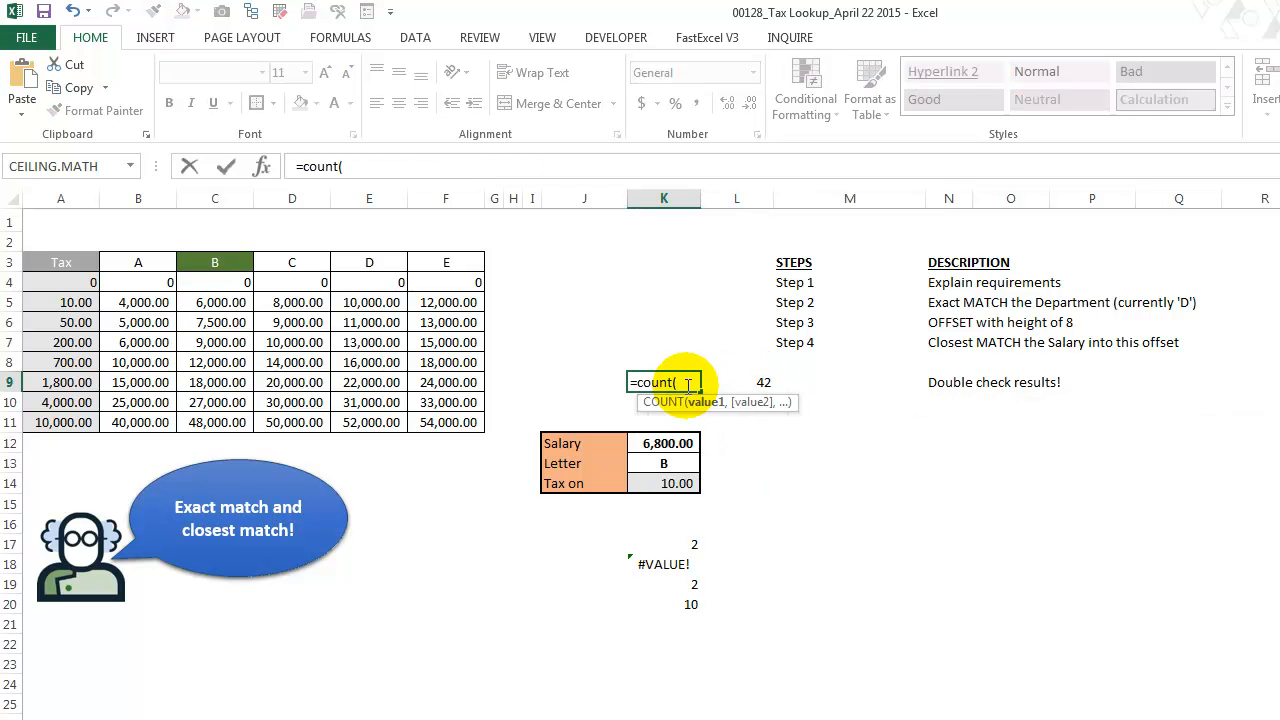
pyautogui.moveTo(460, 422); pyautogui.dragTo(76, 302)
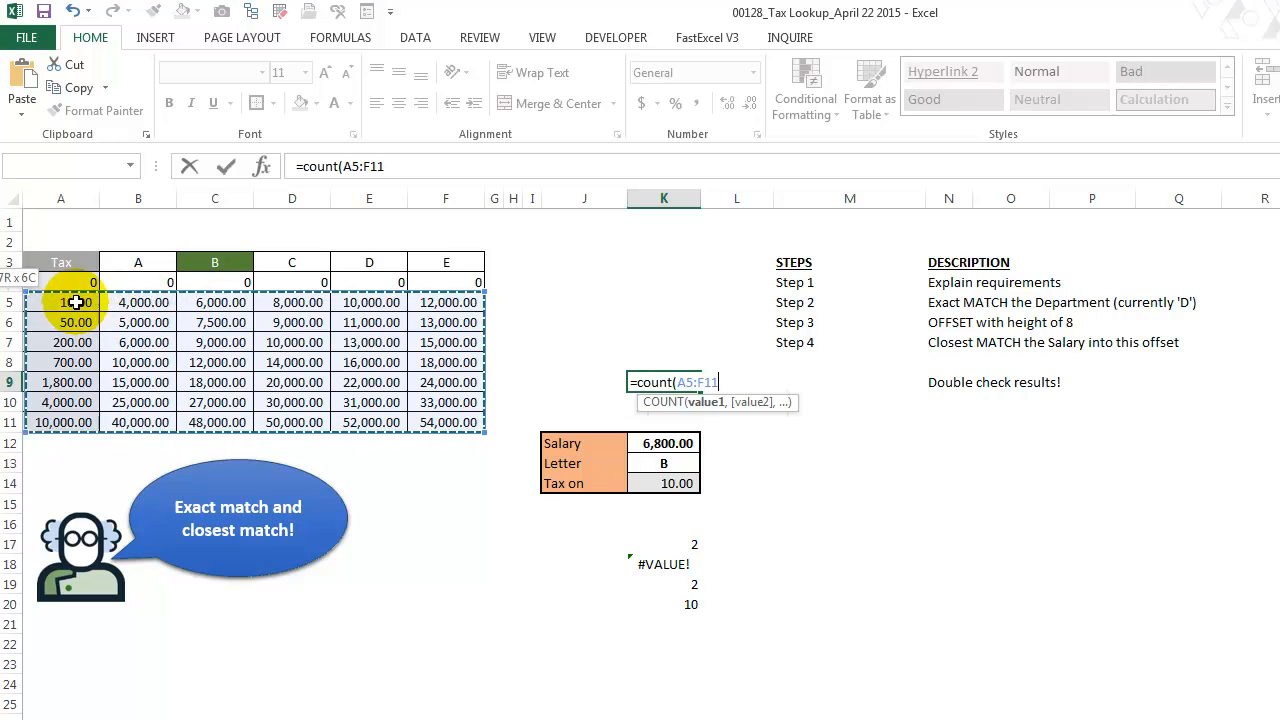
pyautogui.press('Return')
pyautogui.press('Up')
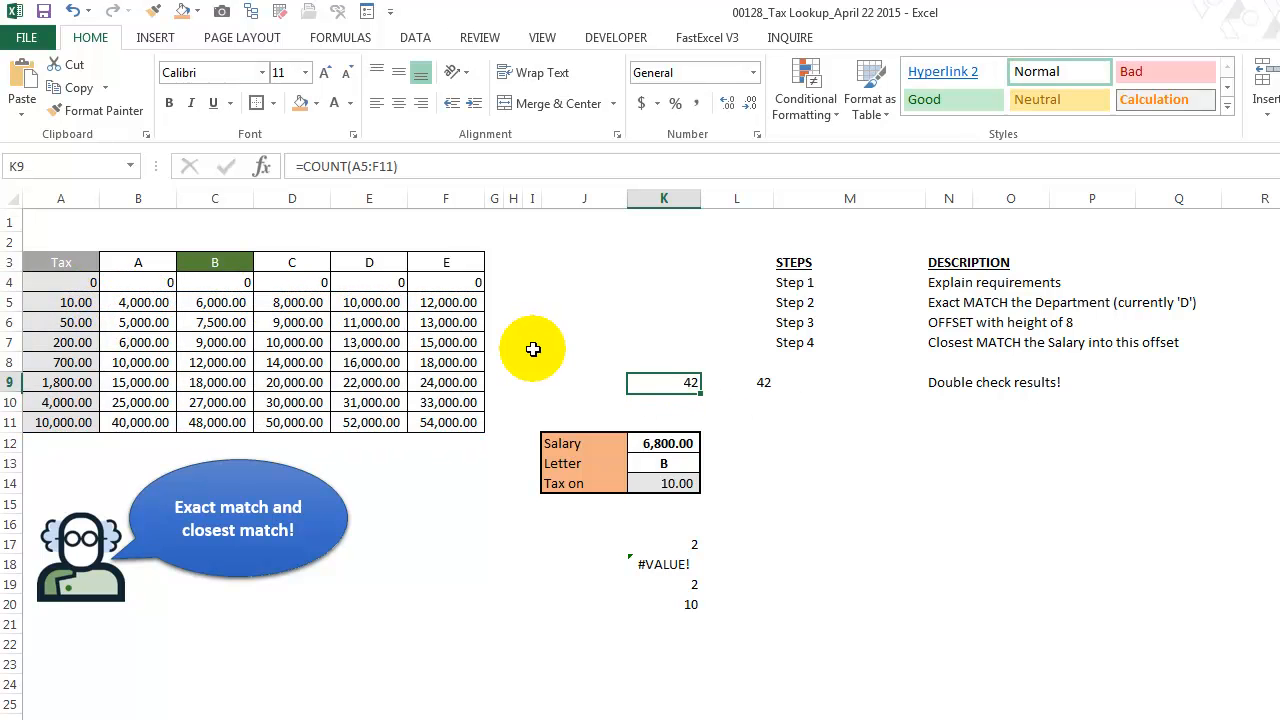
# Step: Compare K9 with L9, and extend the K9 formula to =COUNT(A5:F11)=L9
pyautogui.click(750, 378)
pyautogui.press('Left')
pyautogui.press('Right')
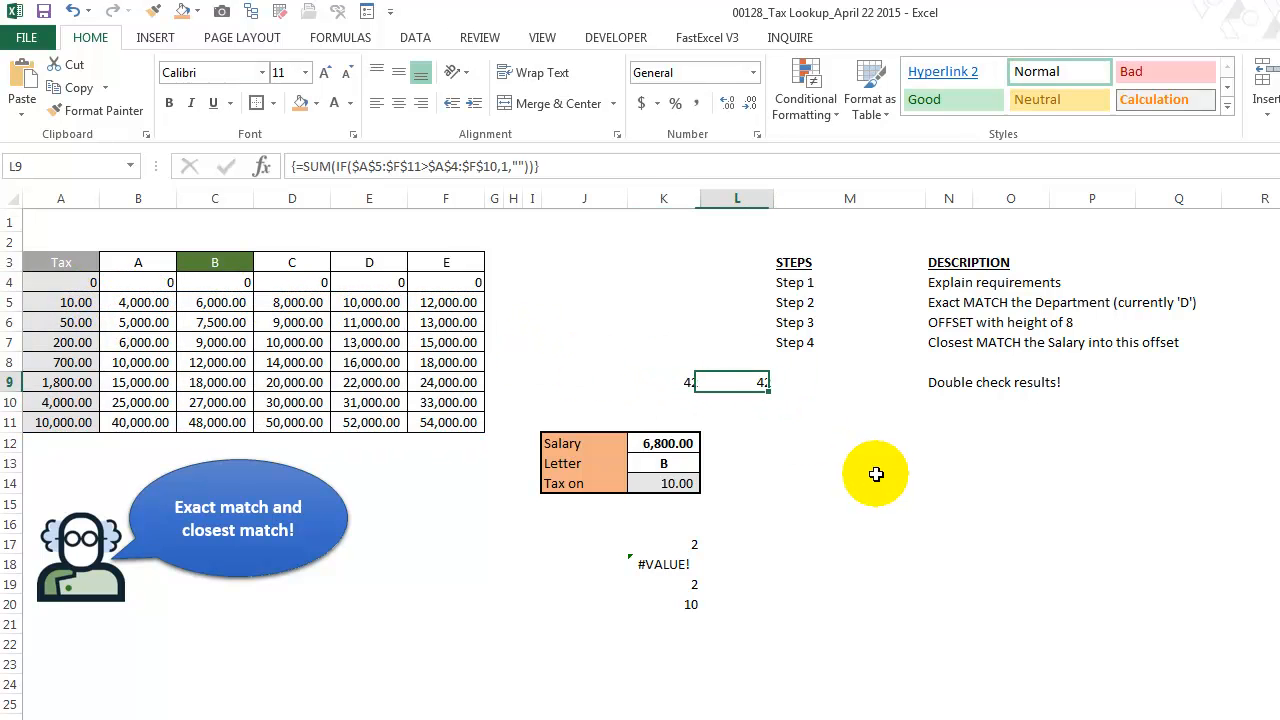
pyautogui.press('Left')
pyautogui.press('Right')
pyautogui.press('Left')
pyautogui.click(425, 165)
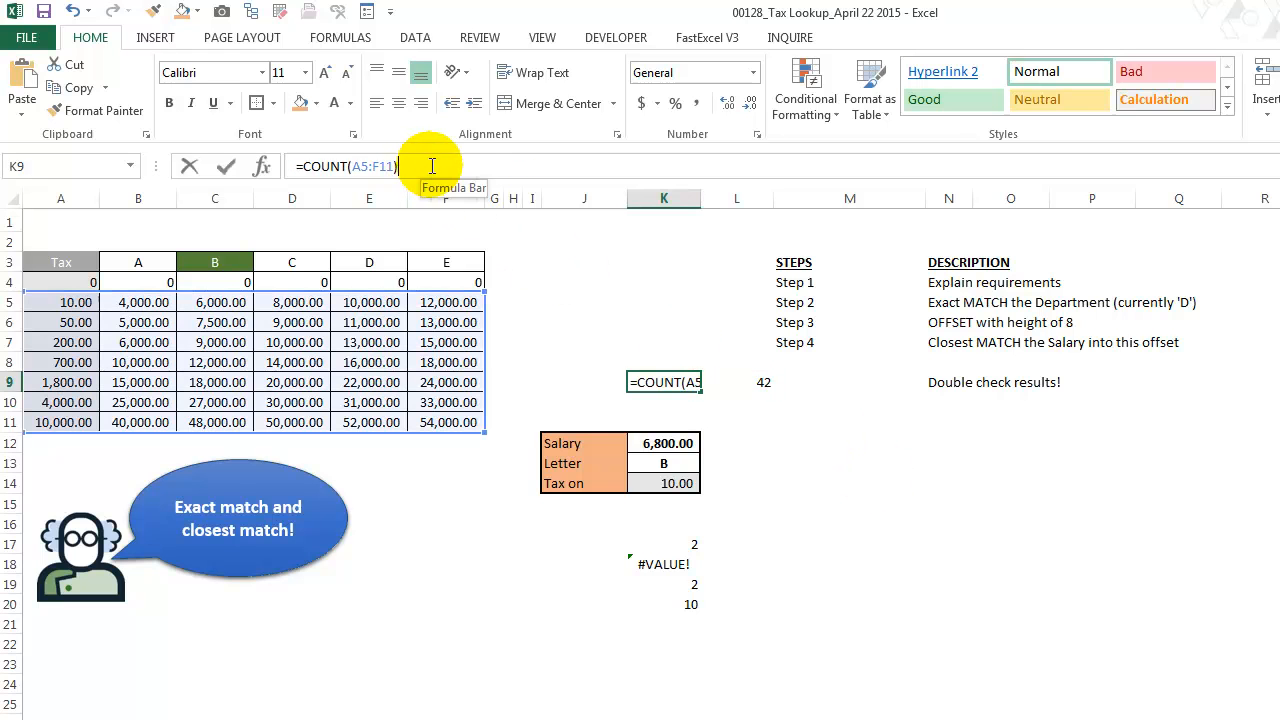
pyautogui.write('=')
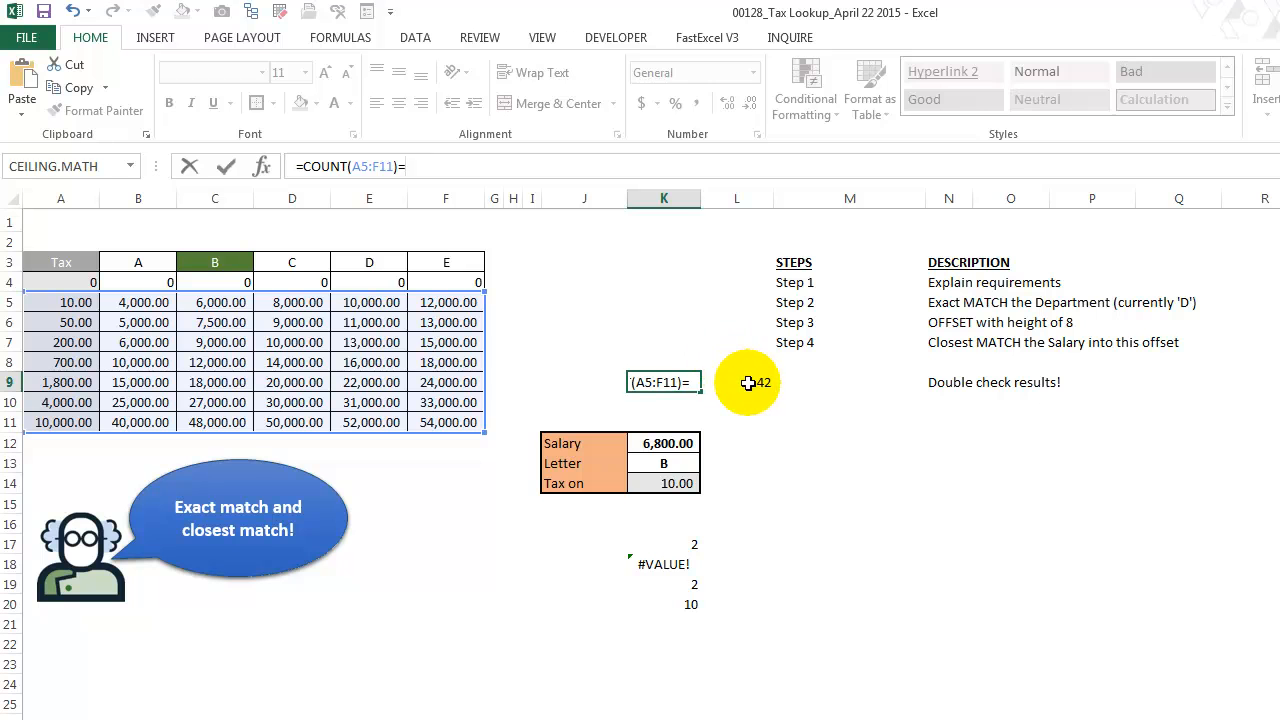
pyautogui.click(750, 382)
pyautogui.press('Return')
pyautogui.press('Up')
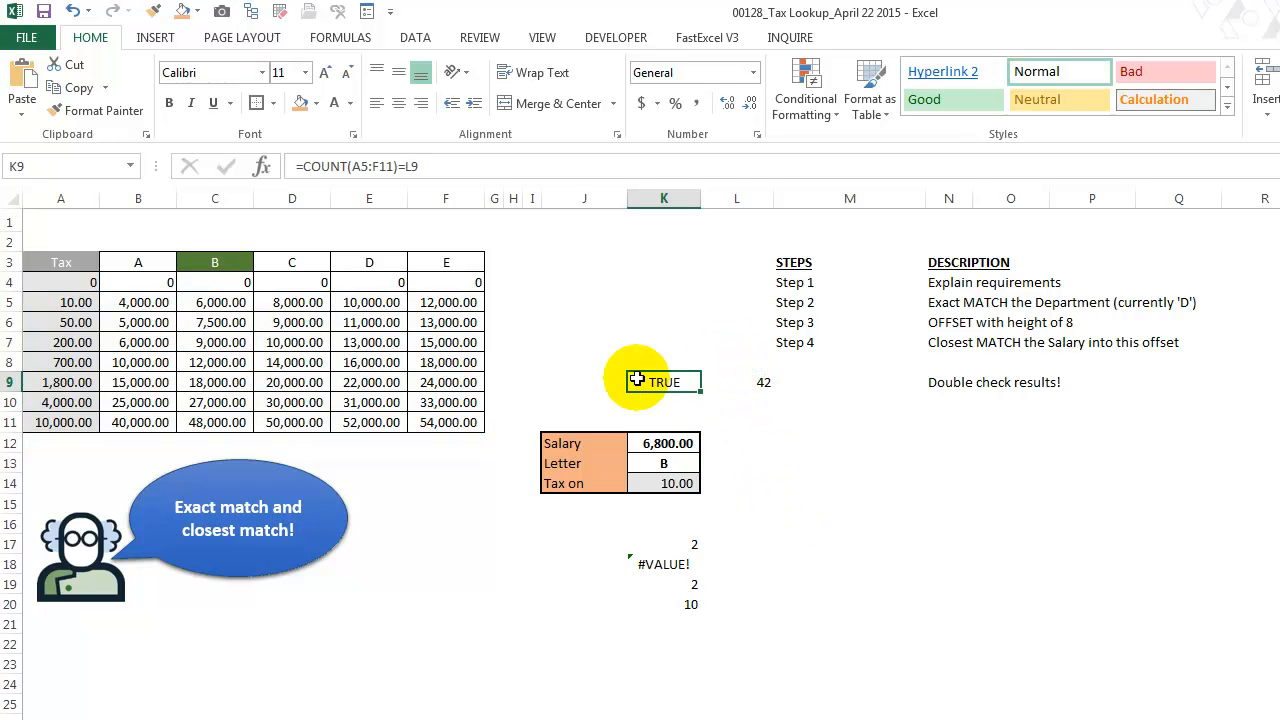